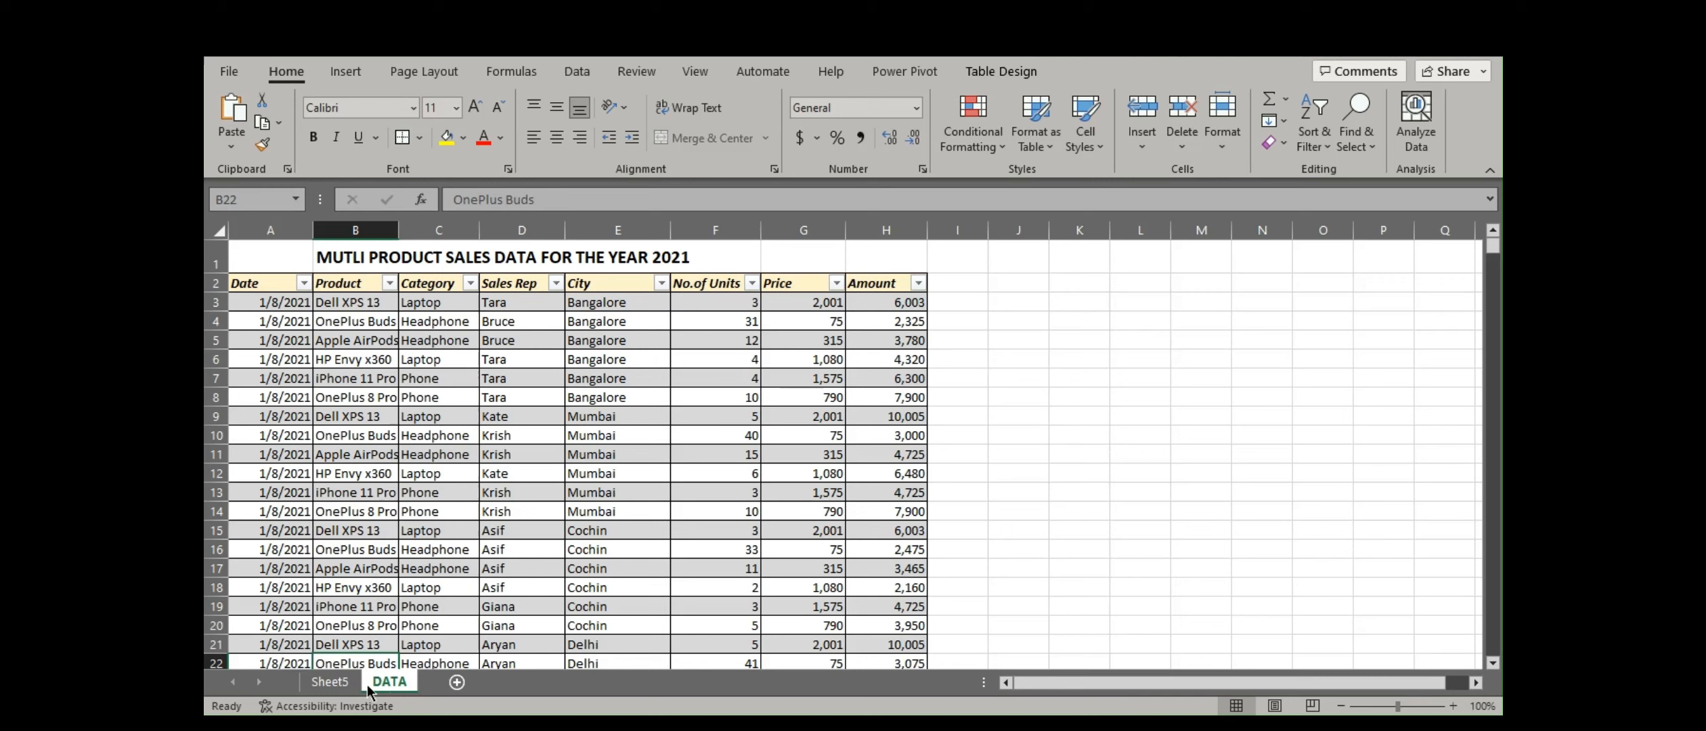
# Review the dashboard requirements and the list of pivot tables to create on Sheet5.
pyautogui.click(330, 683)
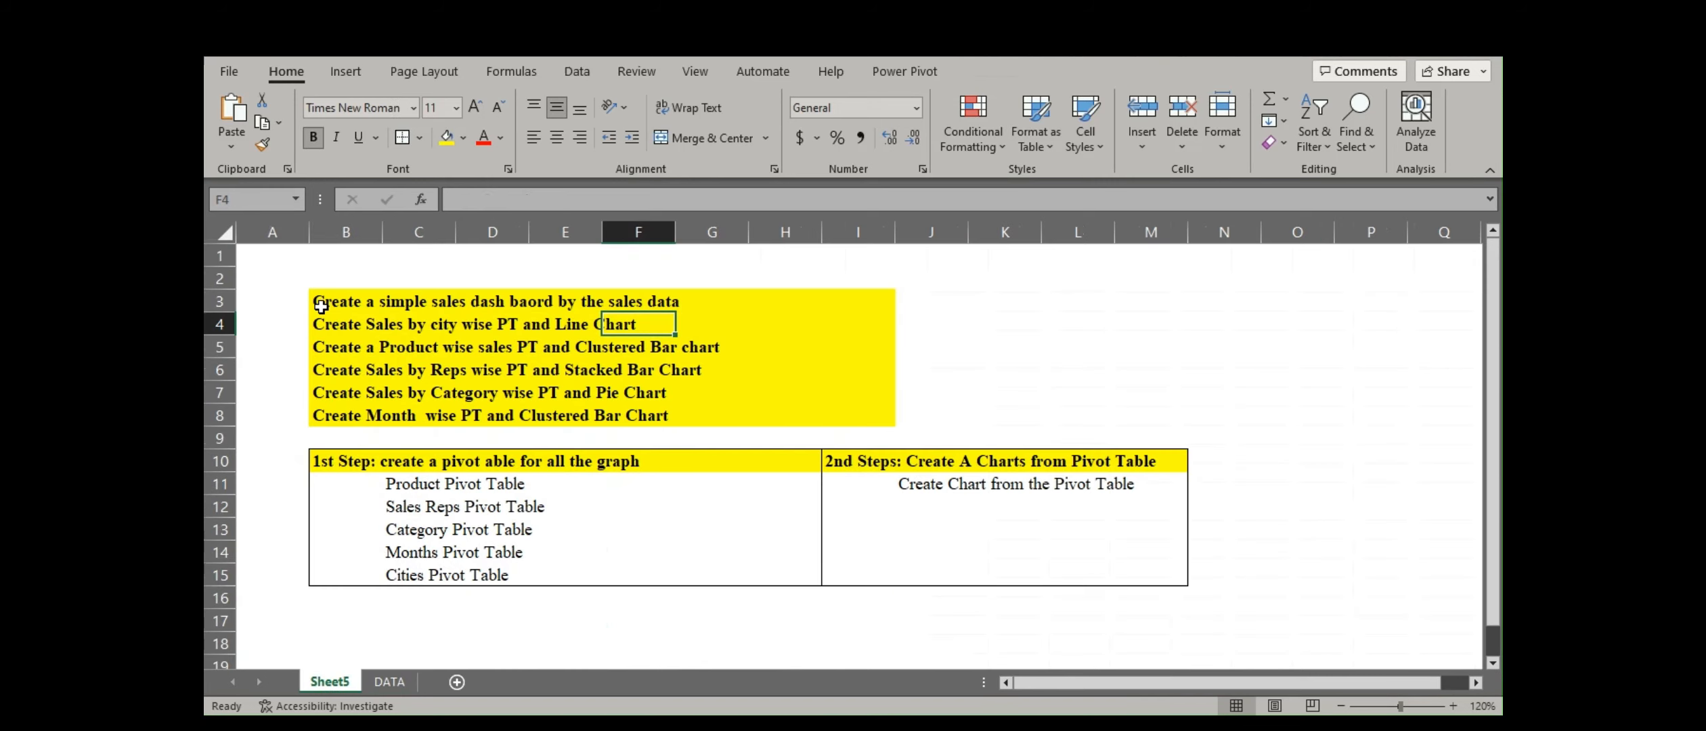
pyautogui.moveTo(365, 303); pyautogui.dragTo(495, 307)
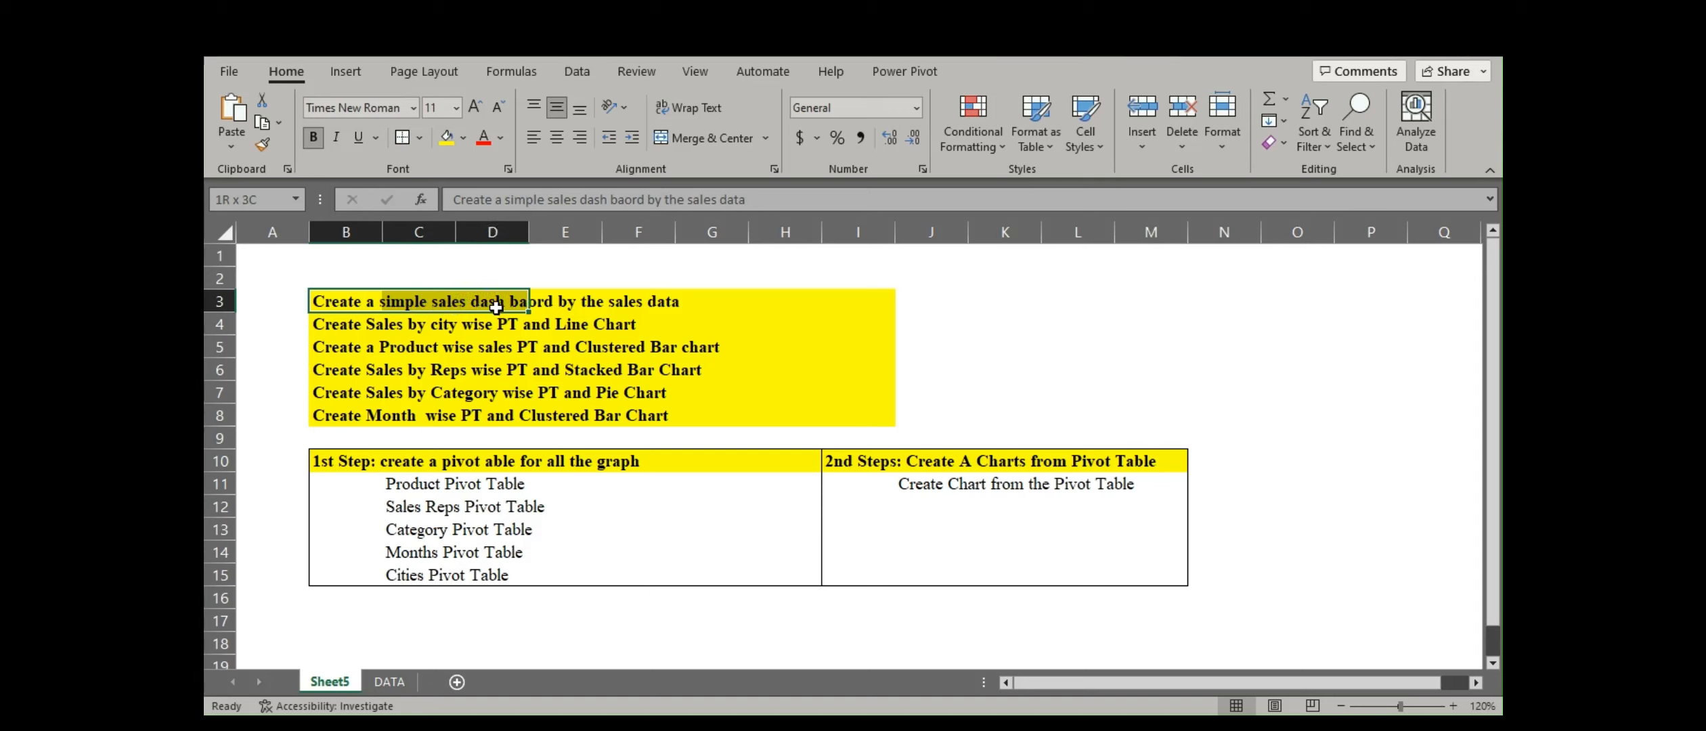
pyautogui.moveTo(496, 307); pyautogui.dragTo(536, 306)
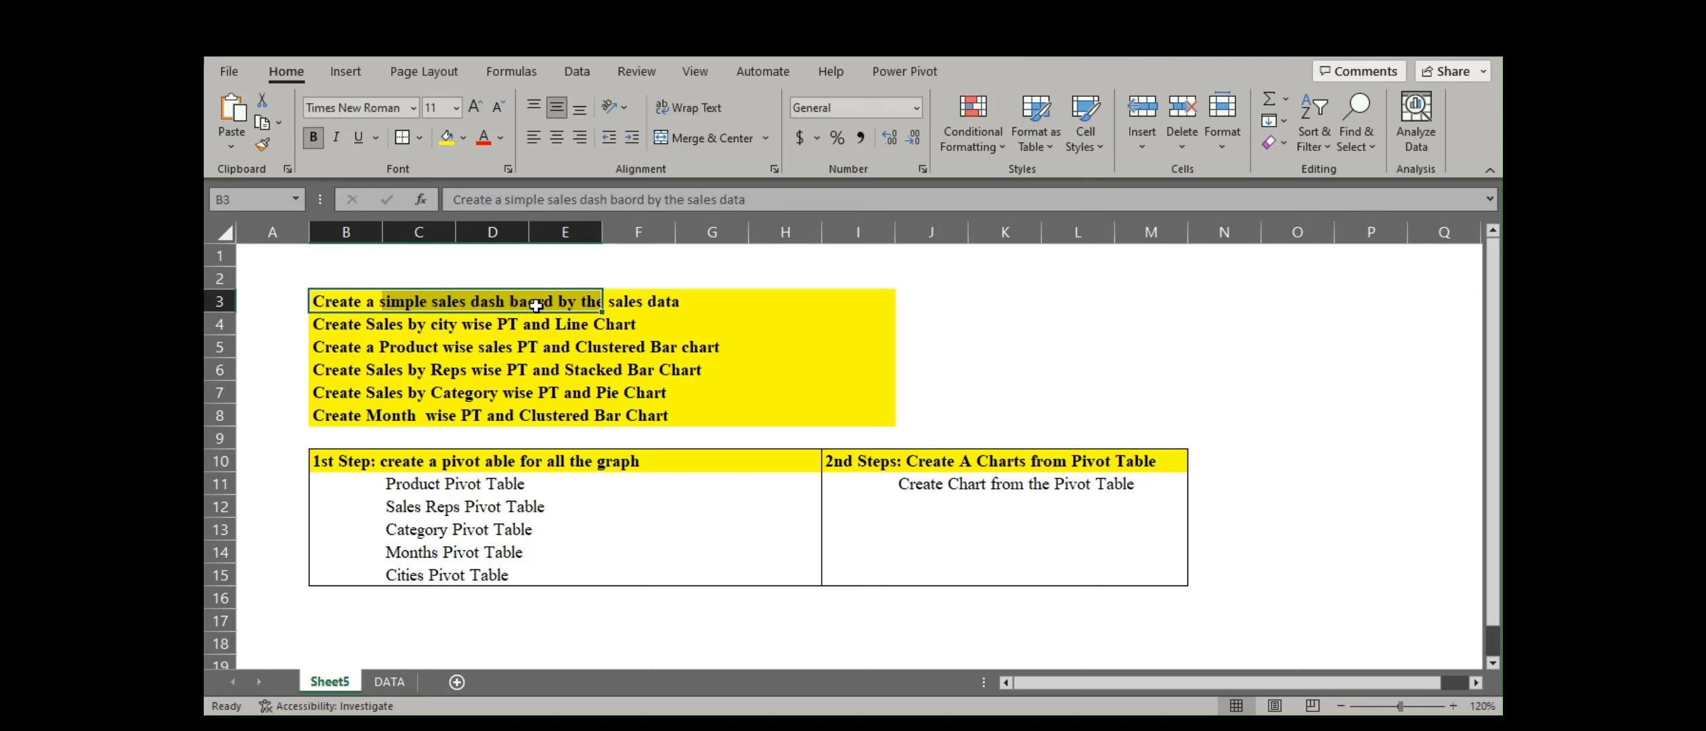
pyautogui.click(383, 329)
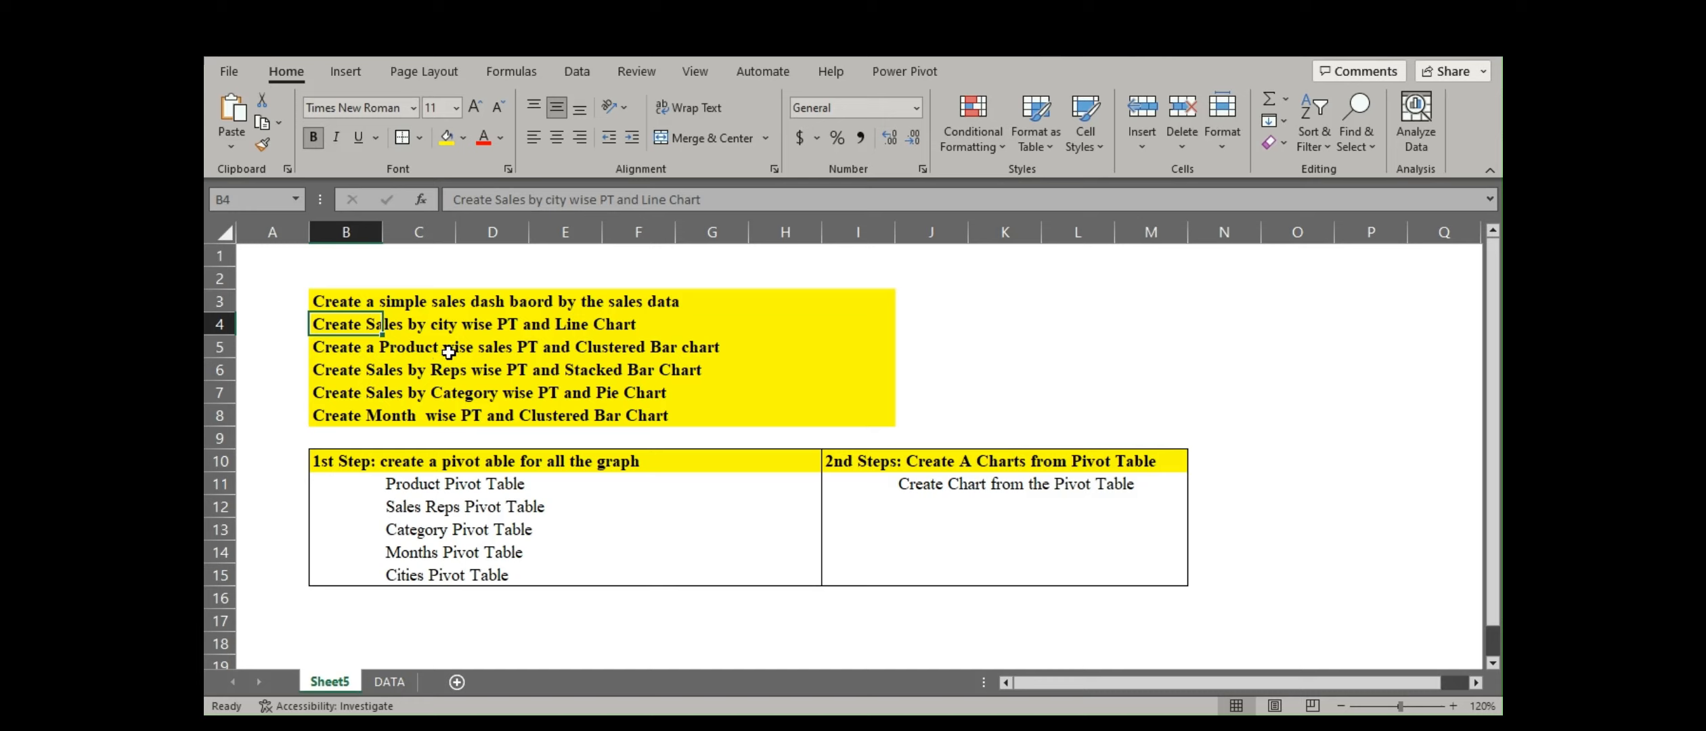
pyautogui.click(400, 381)
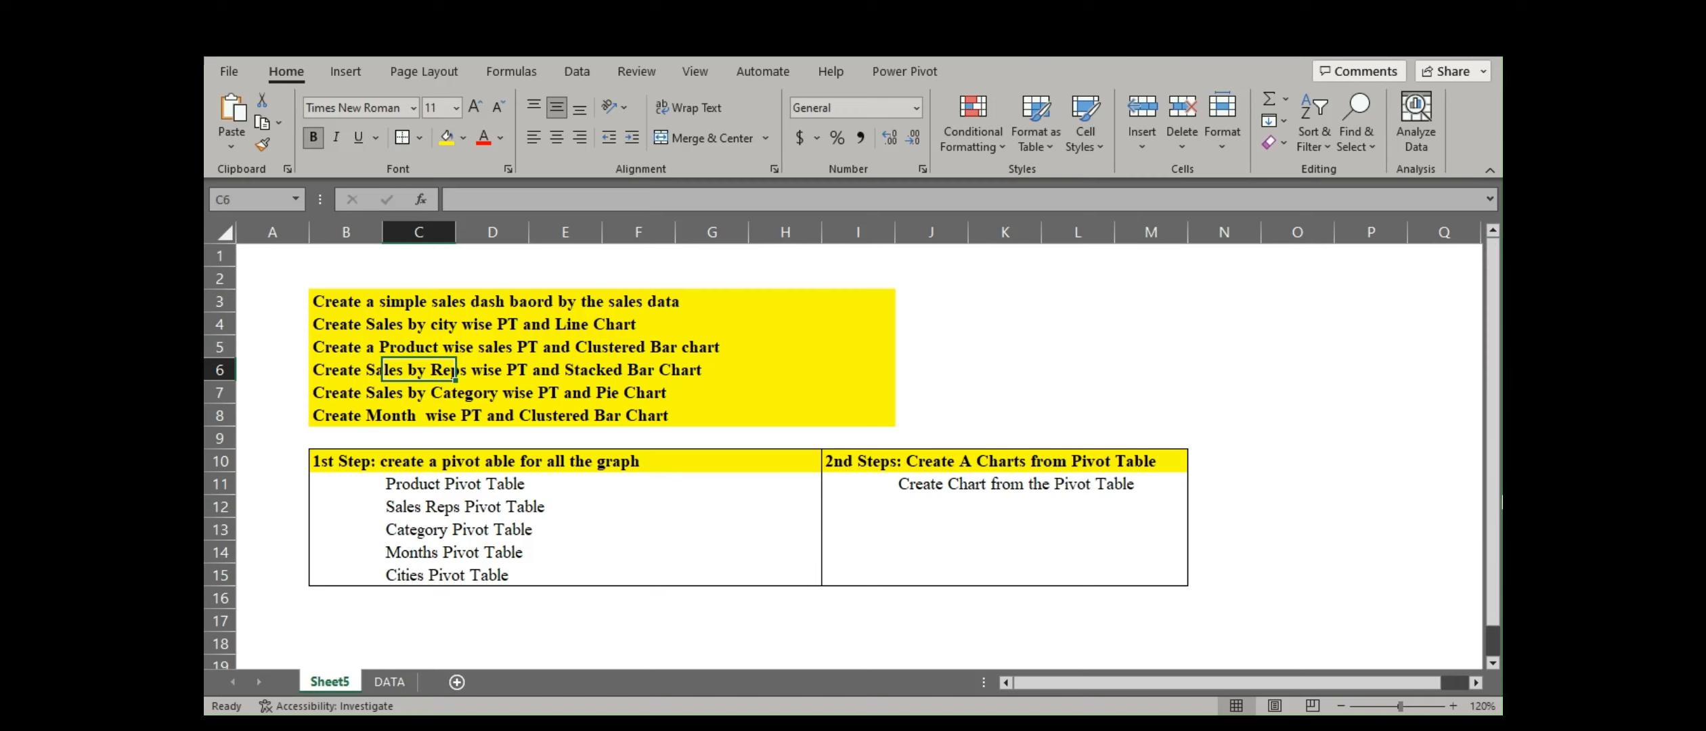
pyautogui.click(1453, 706)
pyautogui.click(1452, 706)
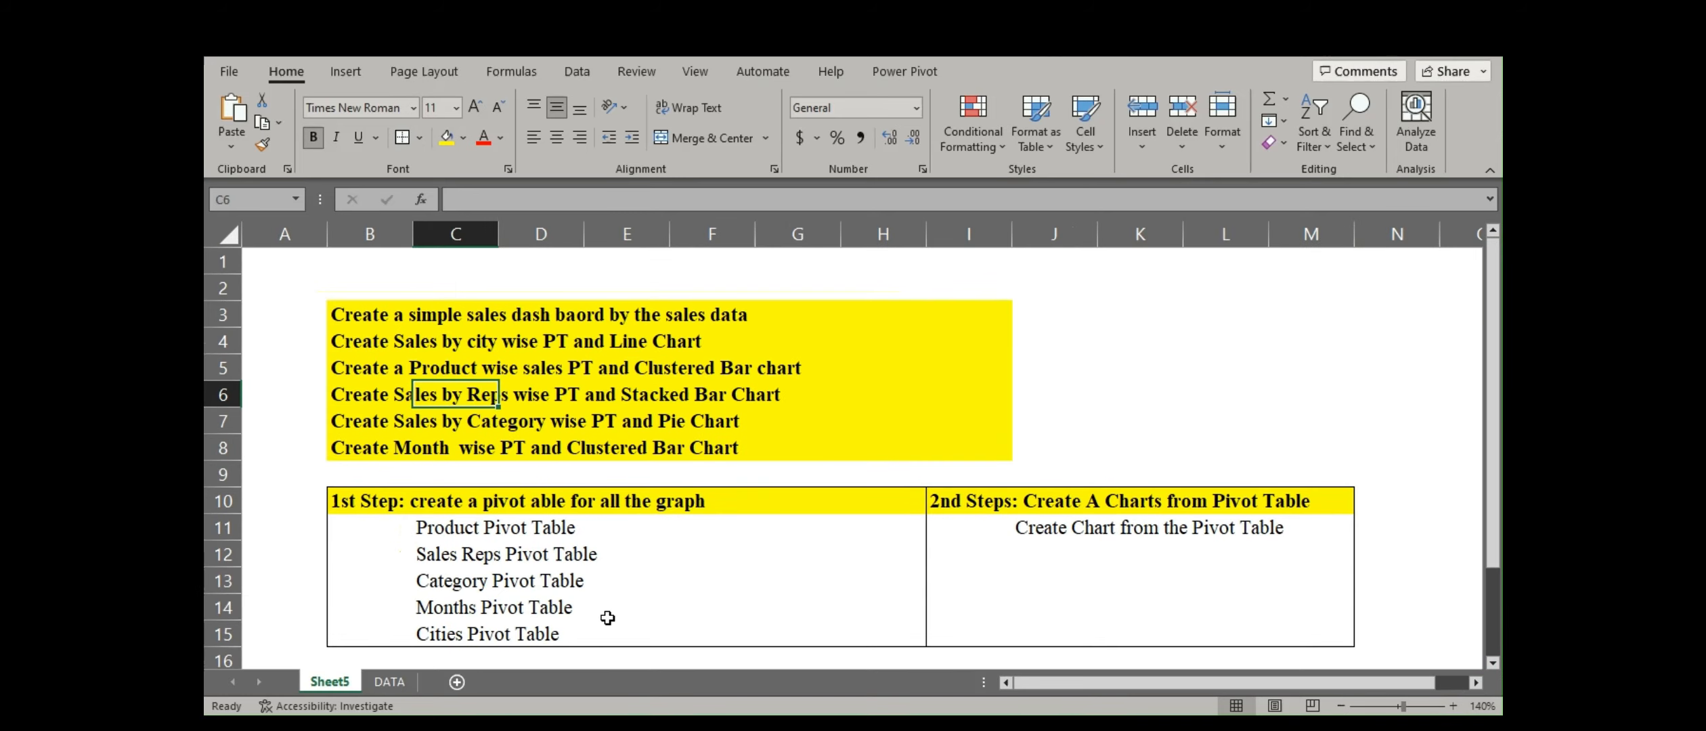
pyautogui.moveTo(434, 538); pyautogui.dragTo(562, 539)
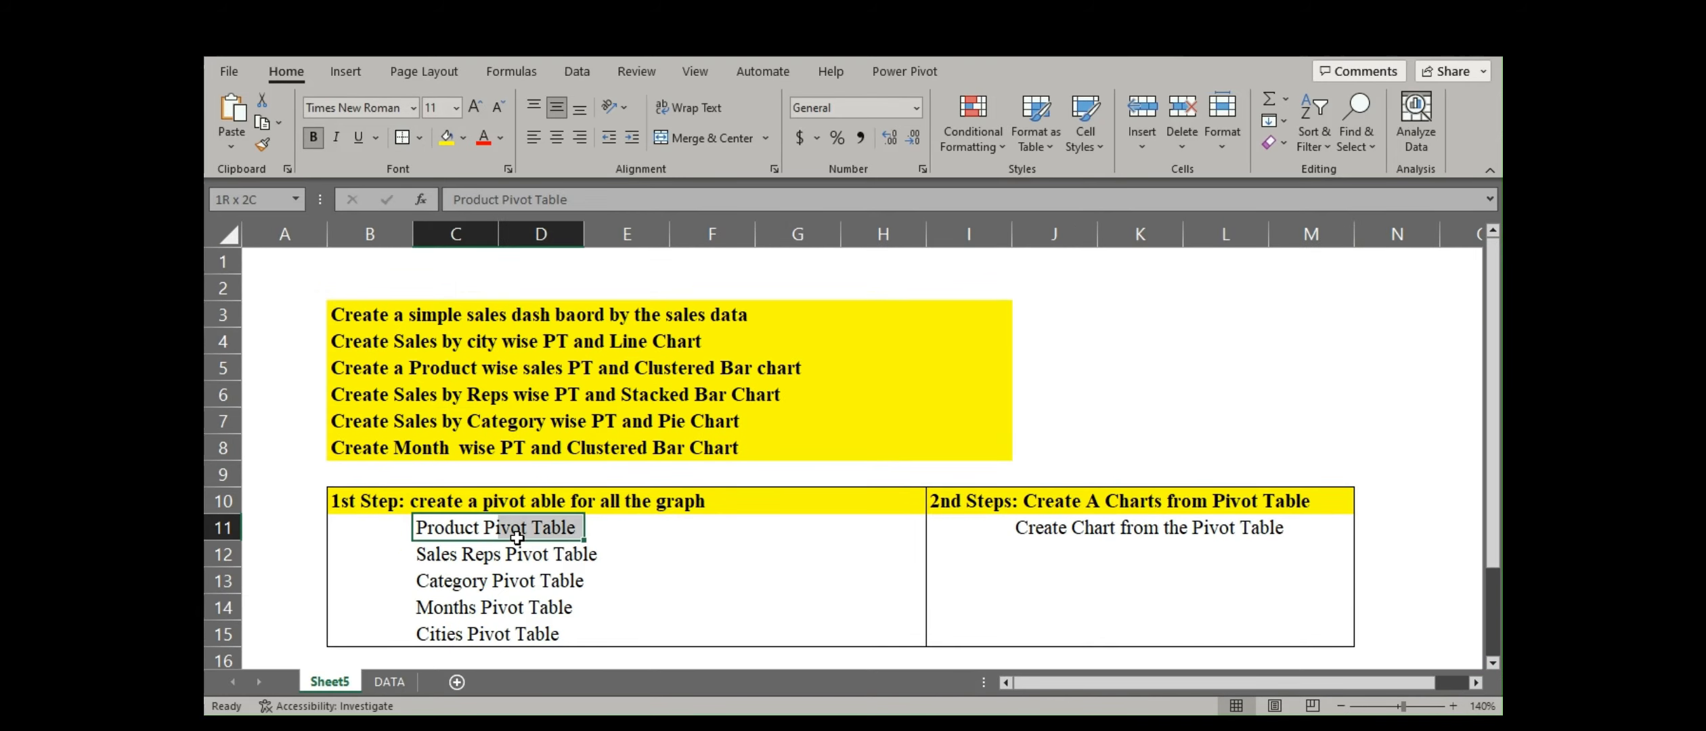
pyautogui.moveTo(404, 562); pyautogui.dragTo(528, 612)
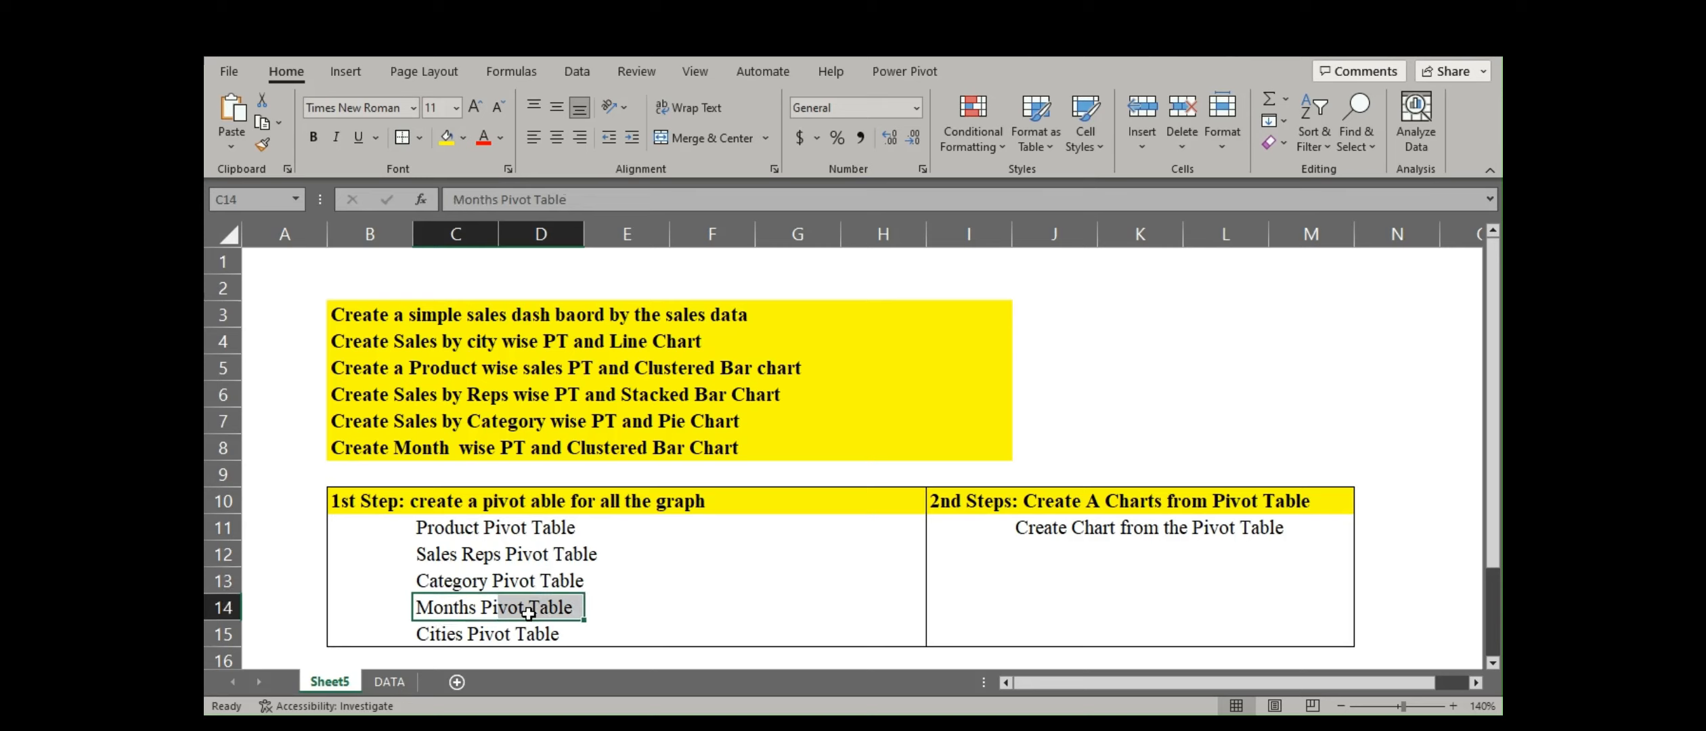
pyautogui.moveTo(415, 637); pyautogui.dragTo(525, 640)
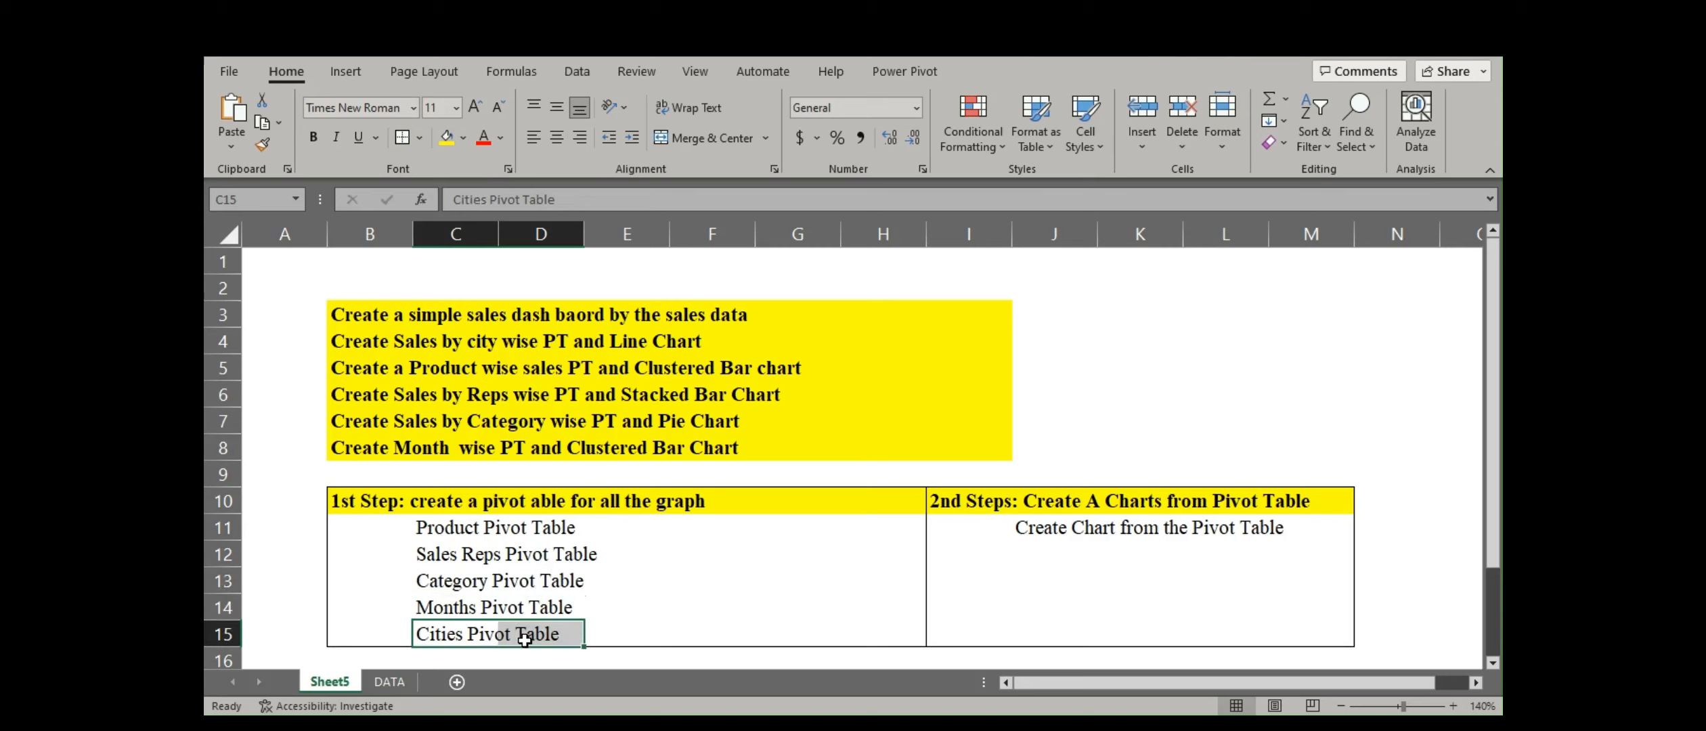
# Check the DATA sheet's Date values for an invalid entry and correct the last row's date to 12/31/2021.
pyautogui.click(390, 681)
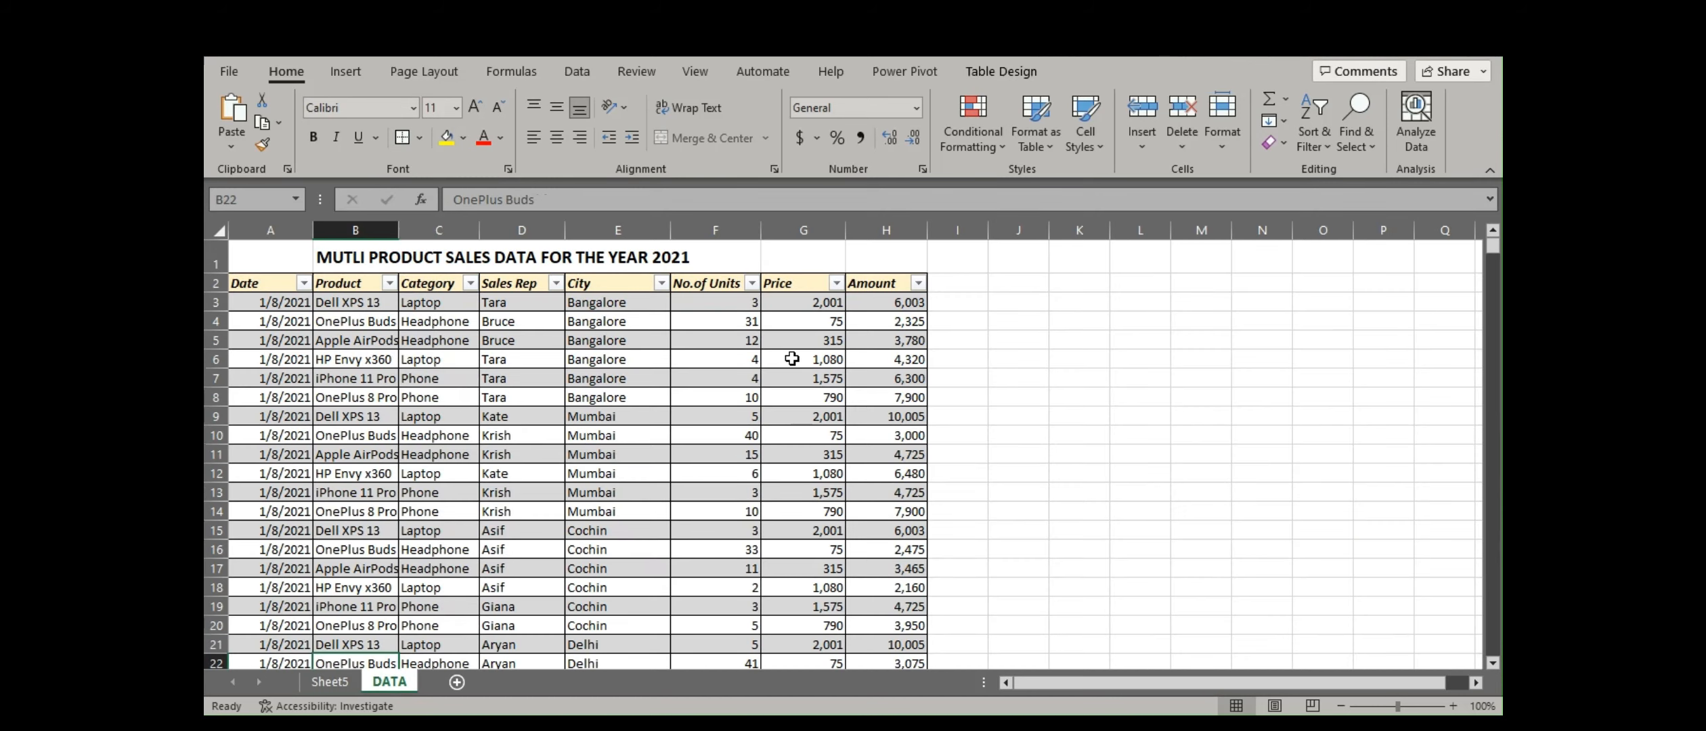
pyautogui.click(277, 288)
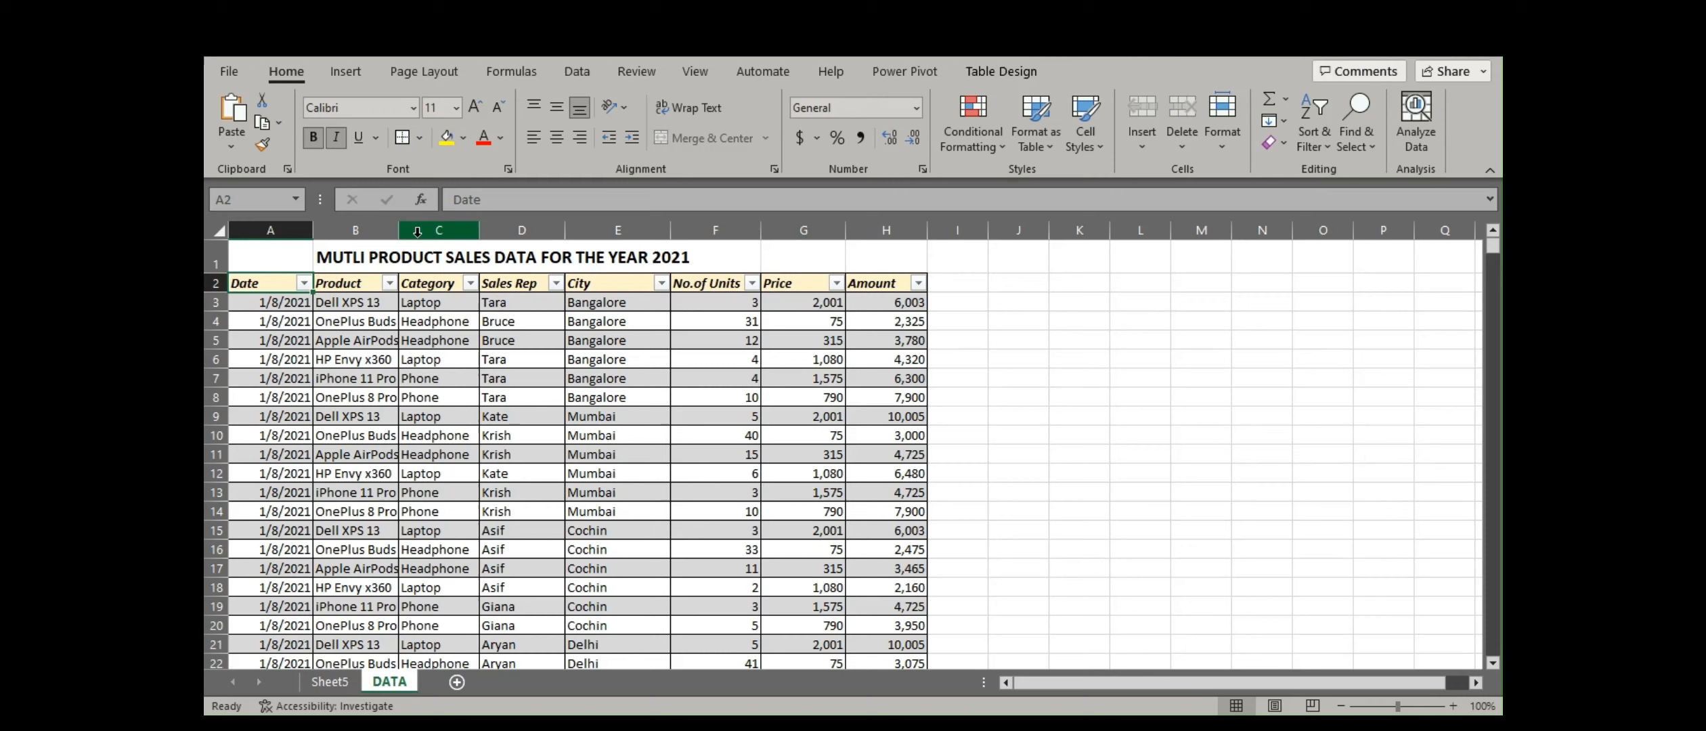
pyautogui.click(305, 283)
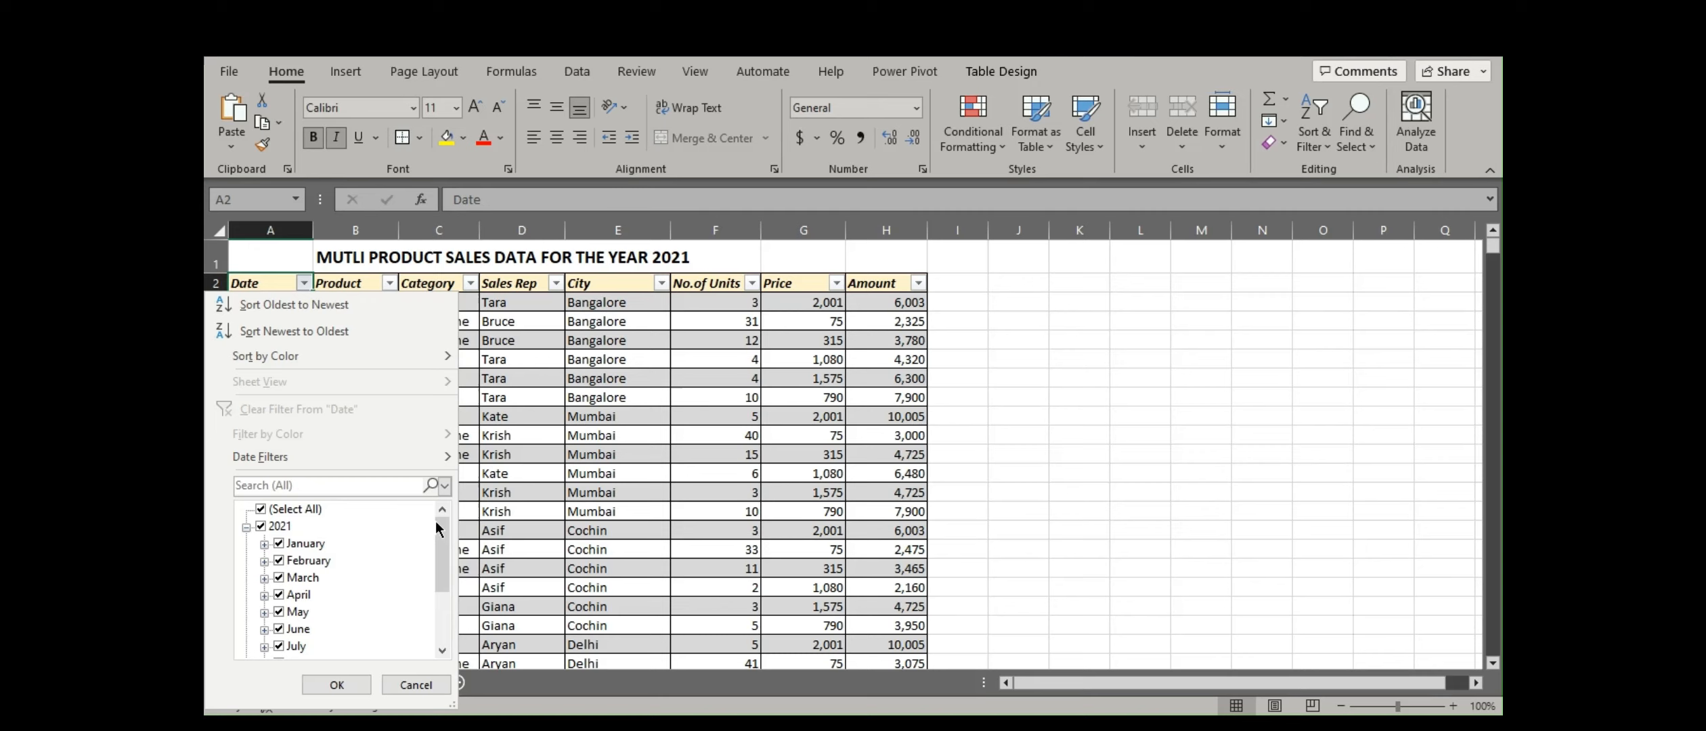
pyautogui.scroll(-2, 436, 522)
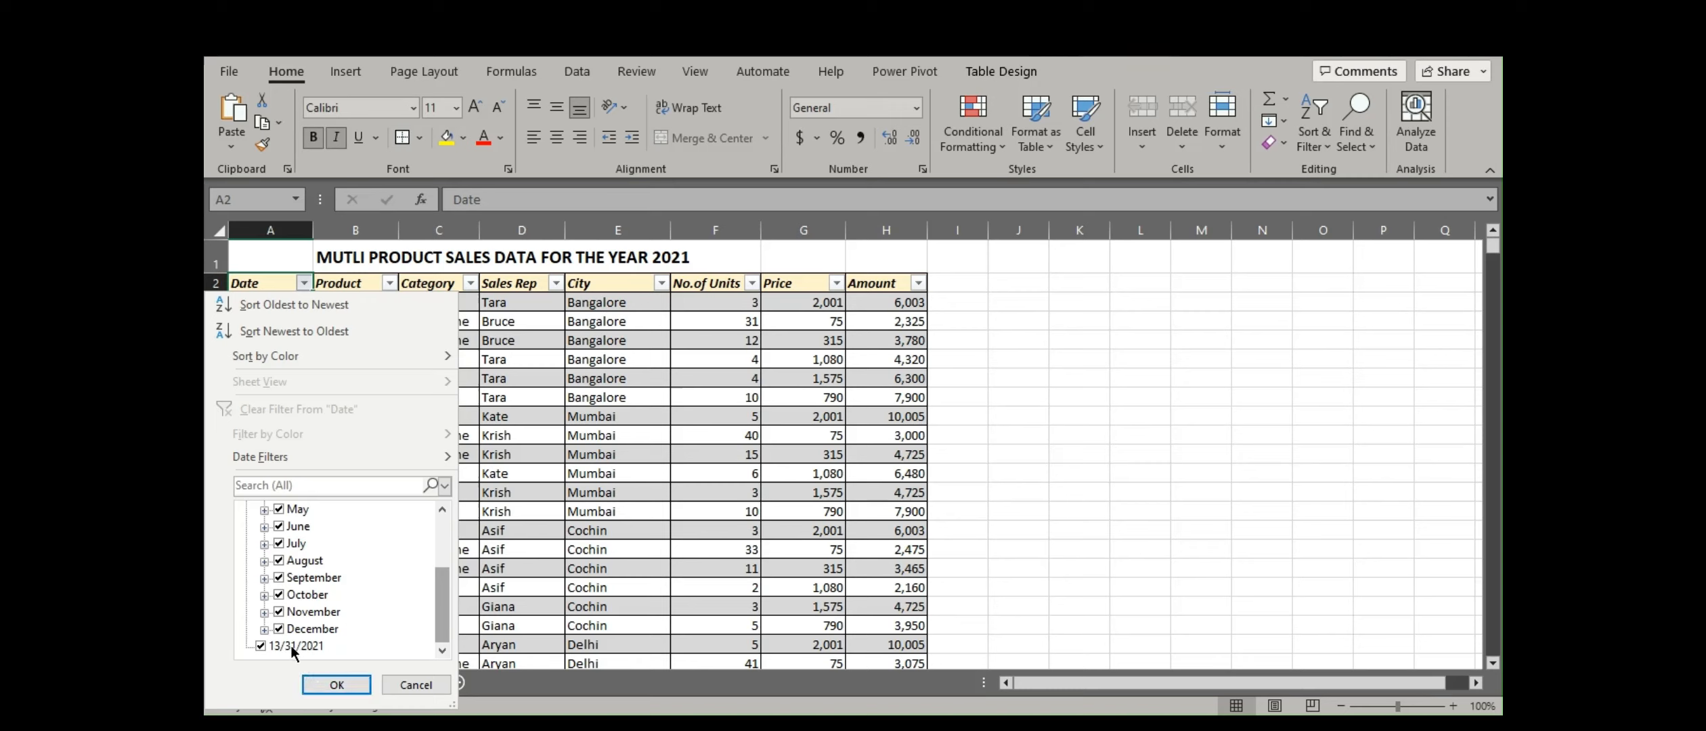
pyautogui.click(323, 685)
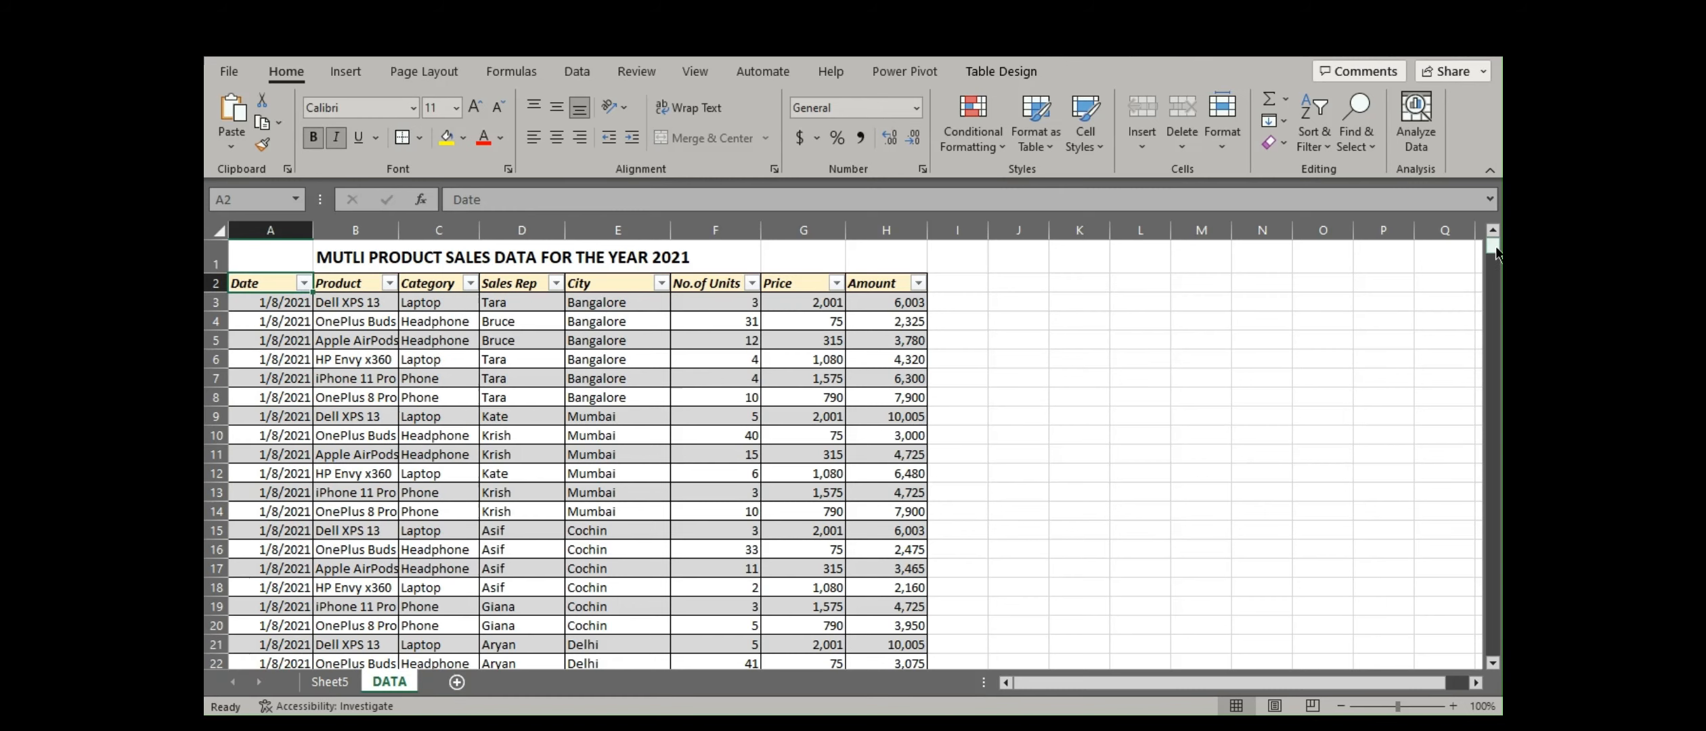
pyautogui.moveTo(1496, 254); pyautogui.dragTo(1495, 652)
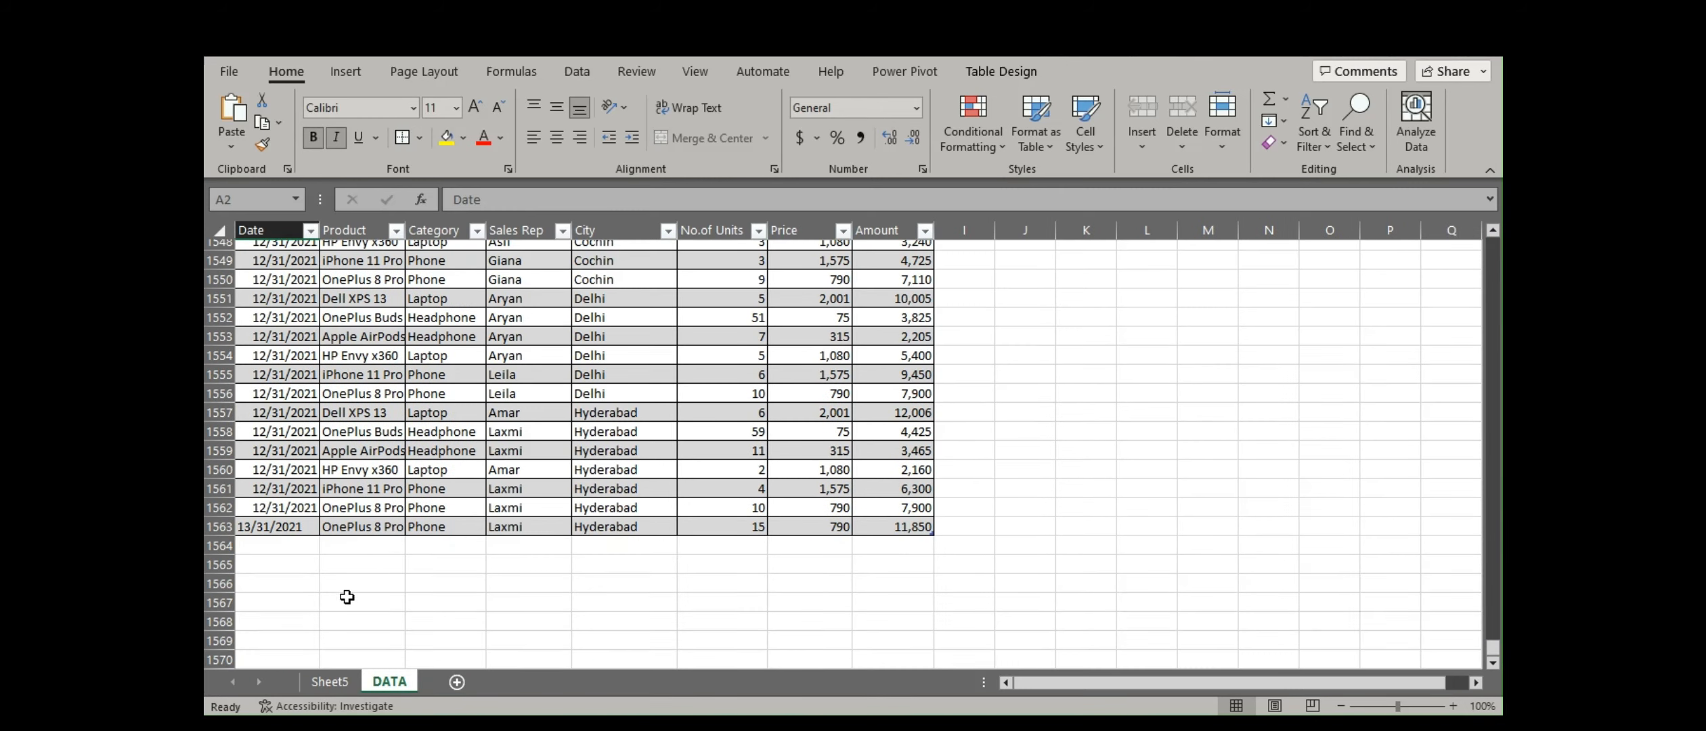
pyautogui.click(289, 528)
pyautogui.doubleClick(289, 528)
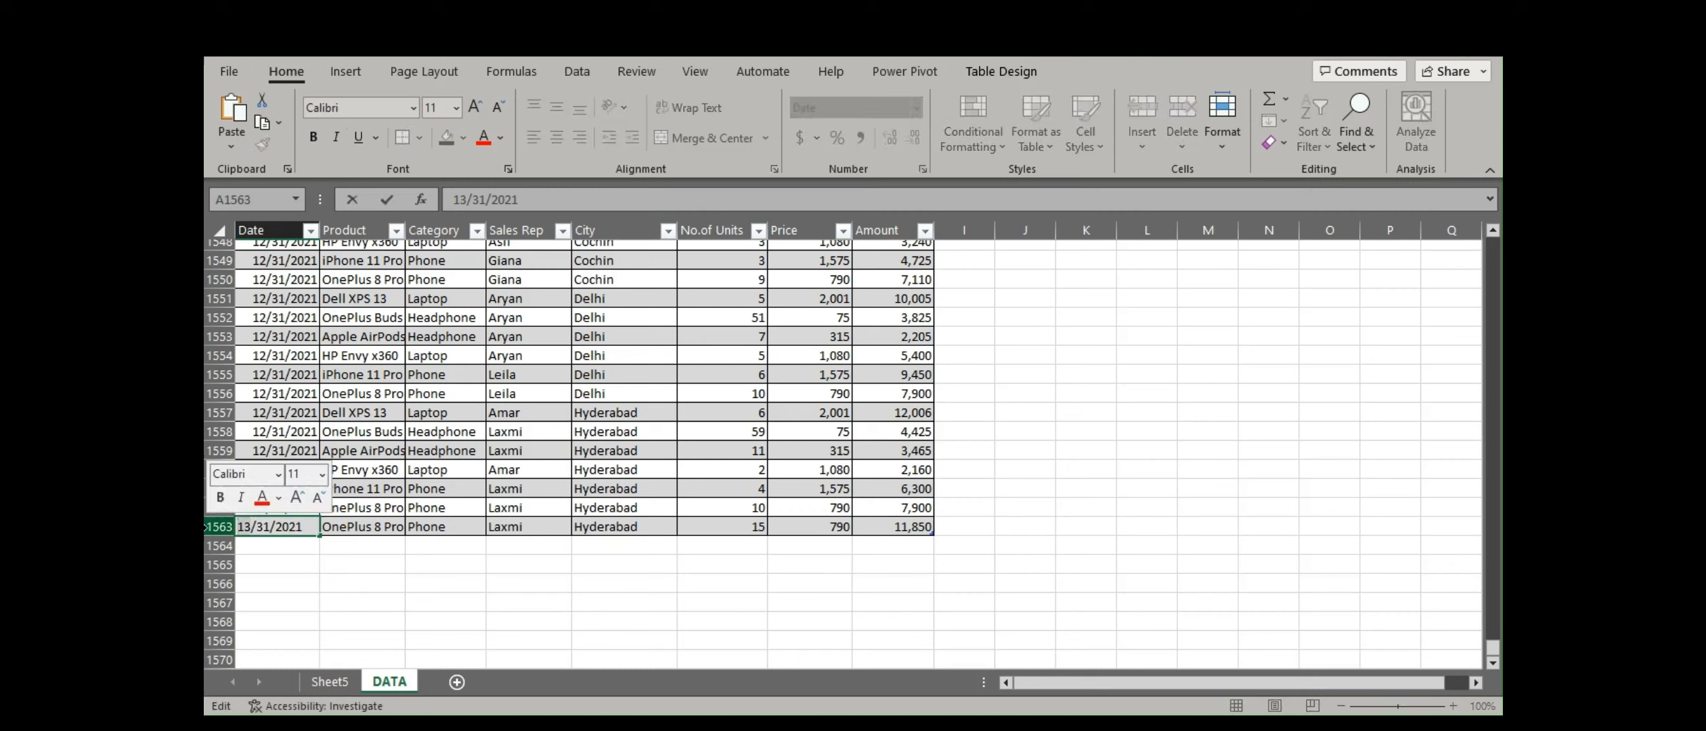
pyautogui.write('12')
pyautogui.press('Return')
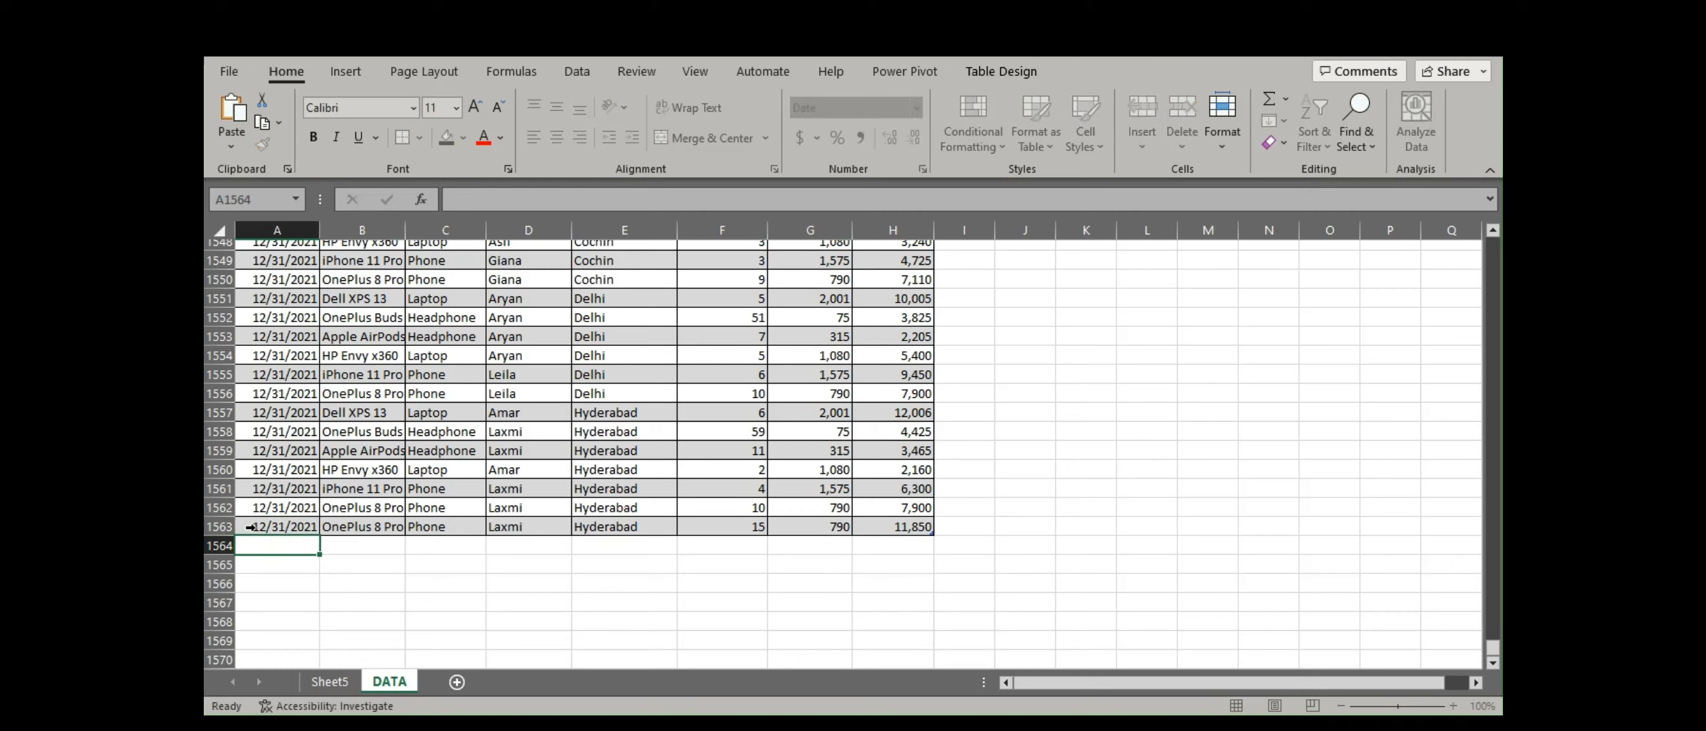
pyautogui.click(327, 531)
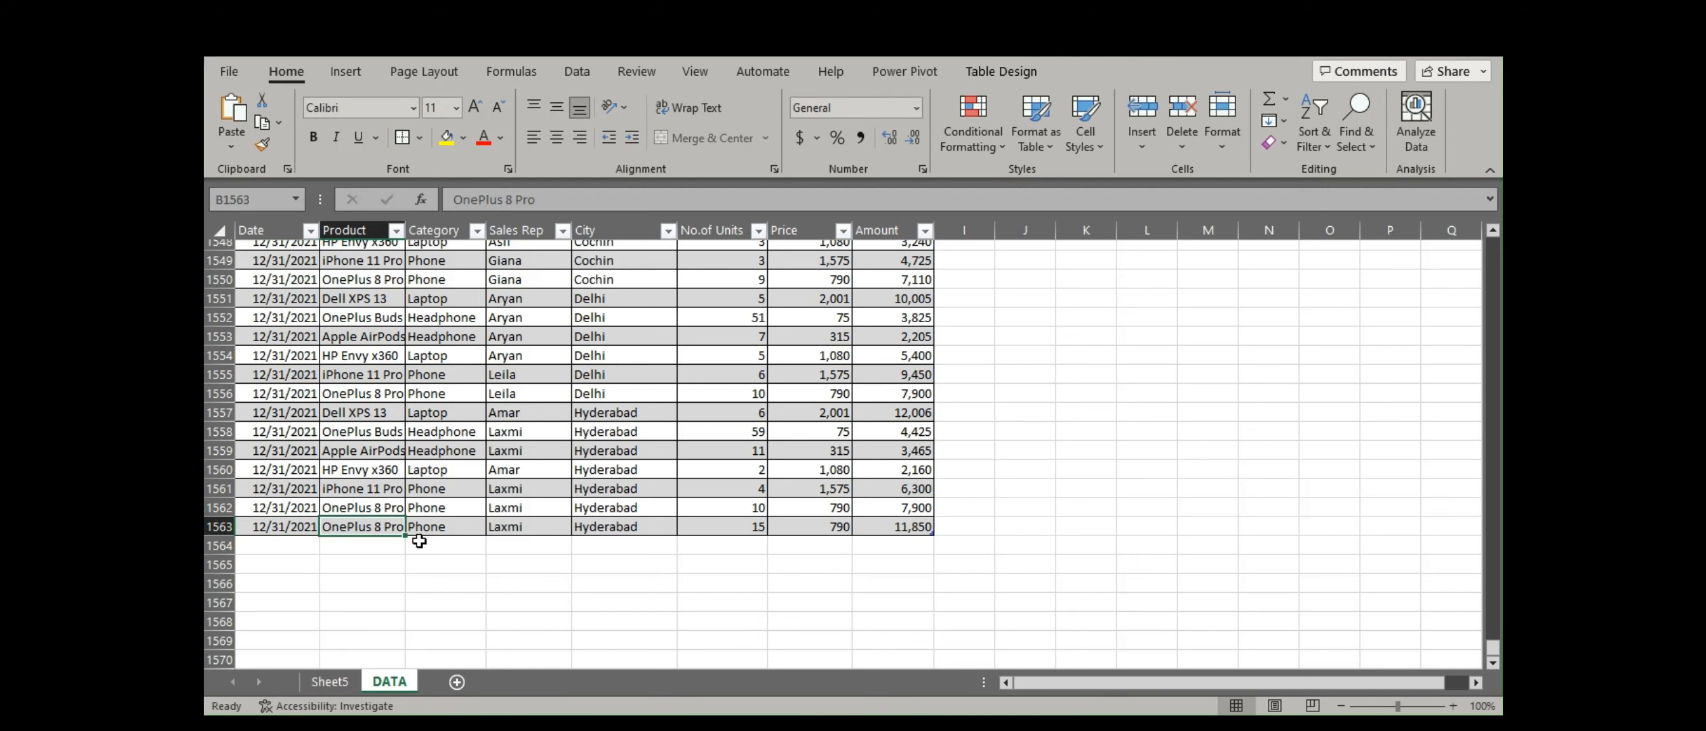
# Insert a blank pivot table based on the sales data table on a new worksheet.
pyautogui.moveTo(1493, 649); pyautogui.dragTo(1493, 245)
pyautogui.click(283, 296)
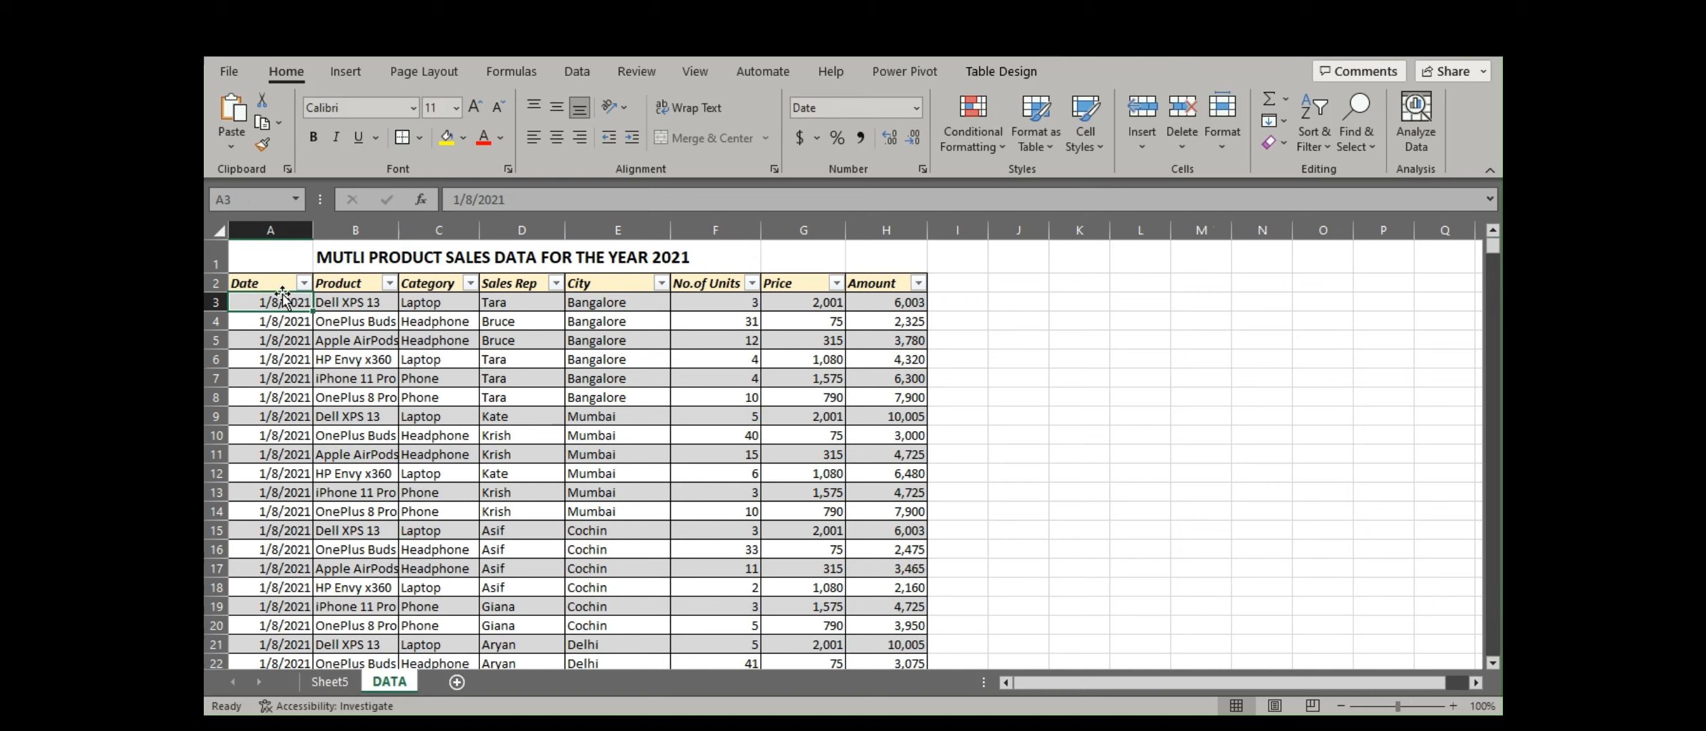
pyautogui.click(363, 73)
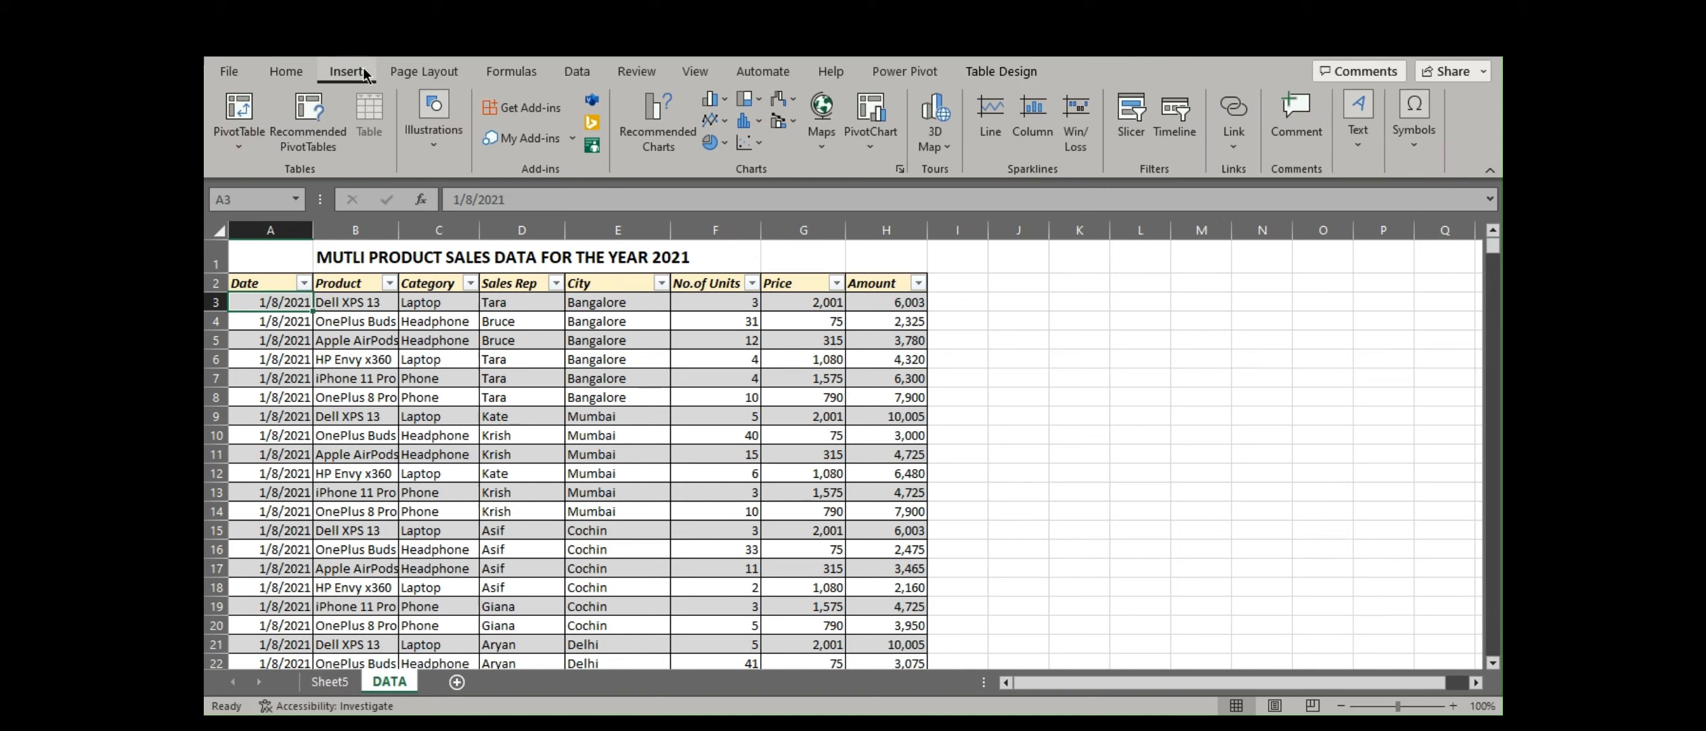
pyautogui.click(227, 111)
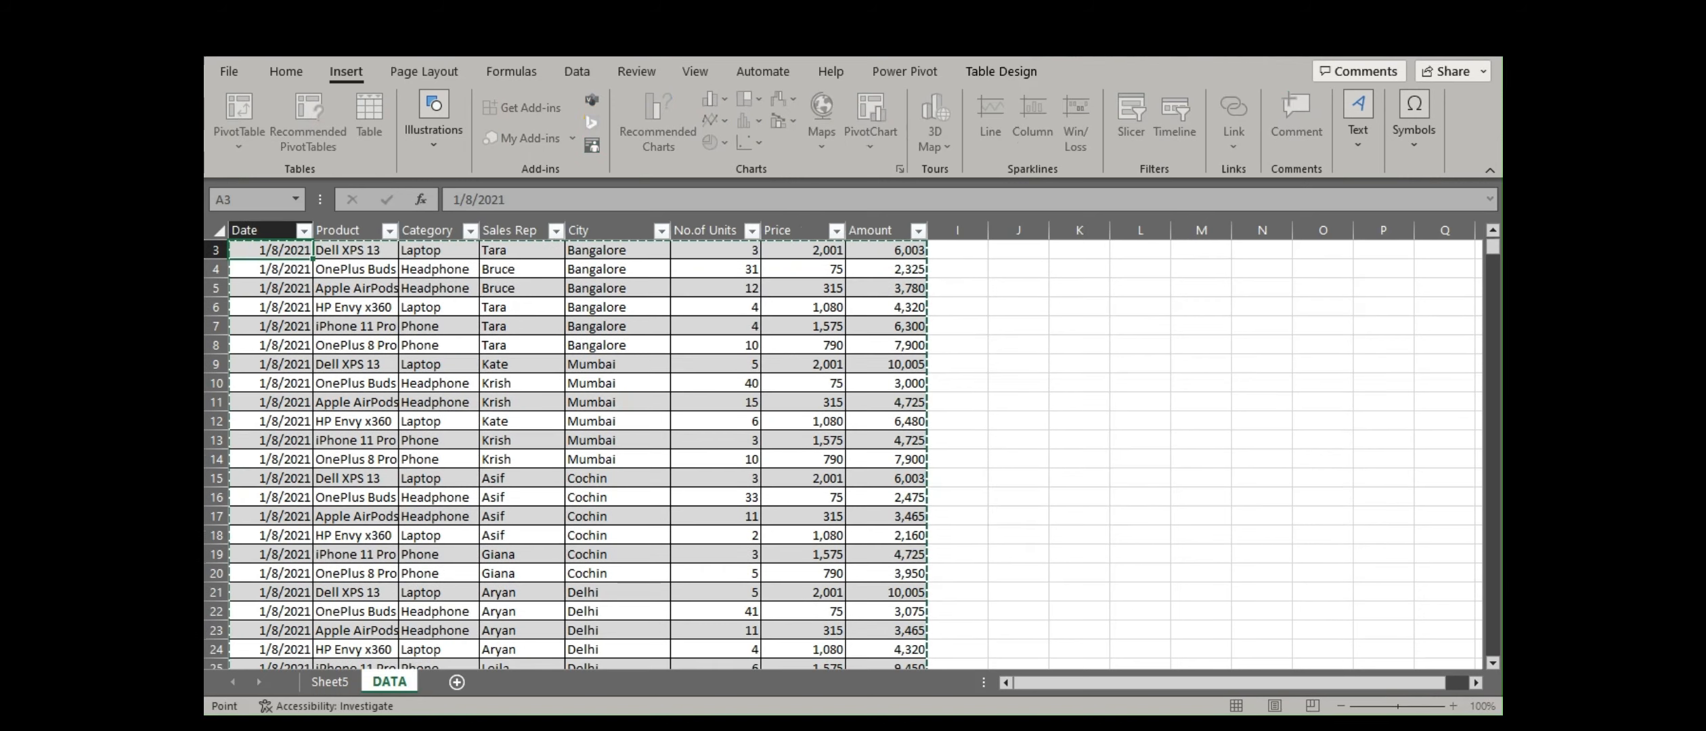
pyautogui.click(1245, 586)
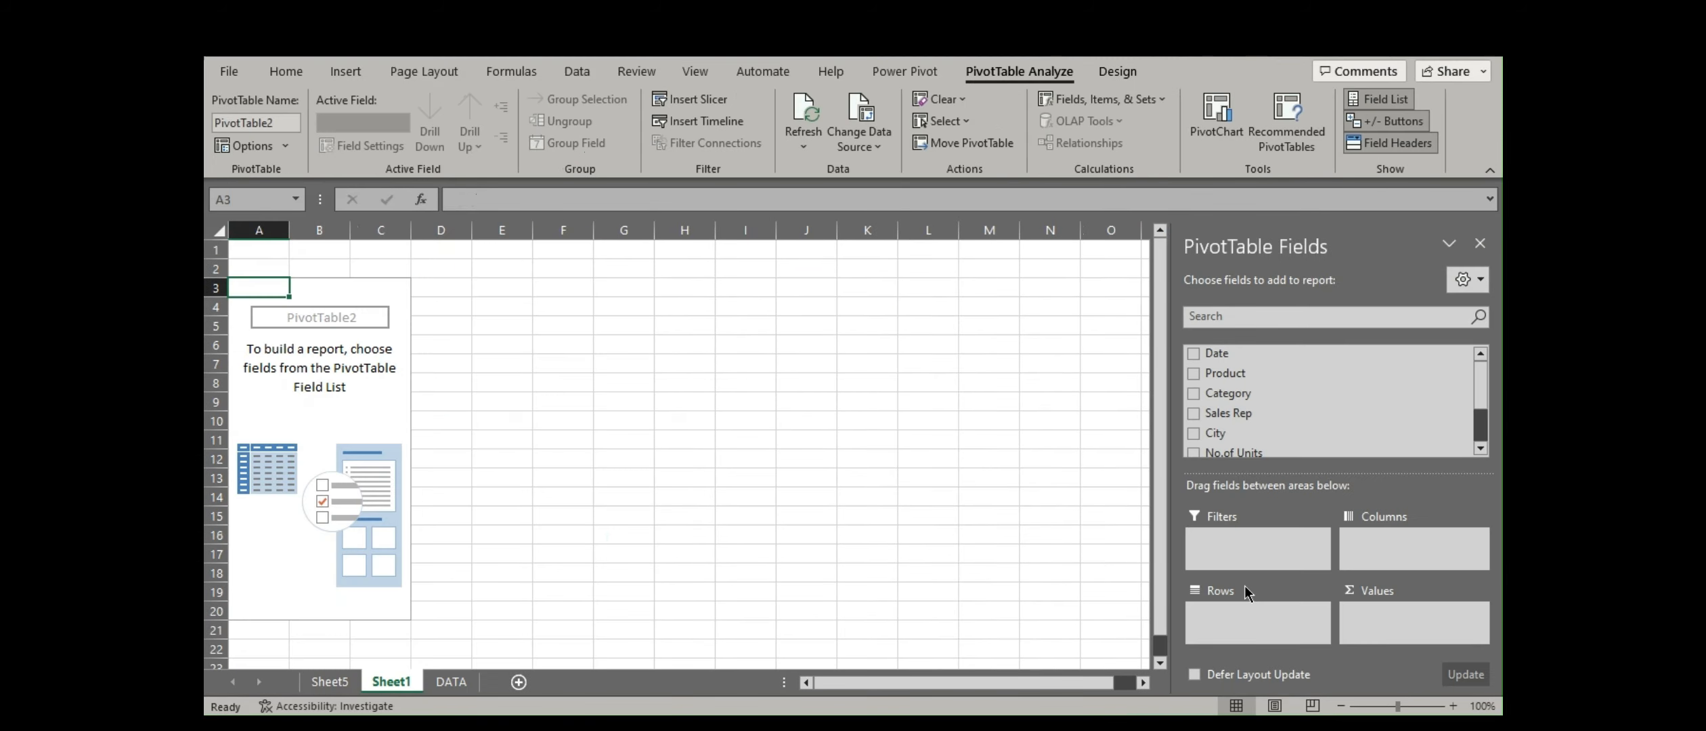
# Rename the new pivot table sheet as PT and place it after the DATA sheet.
pyautogui.rightClick(403, 684)
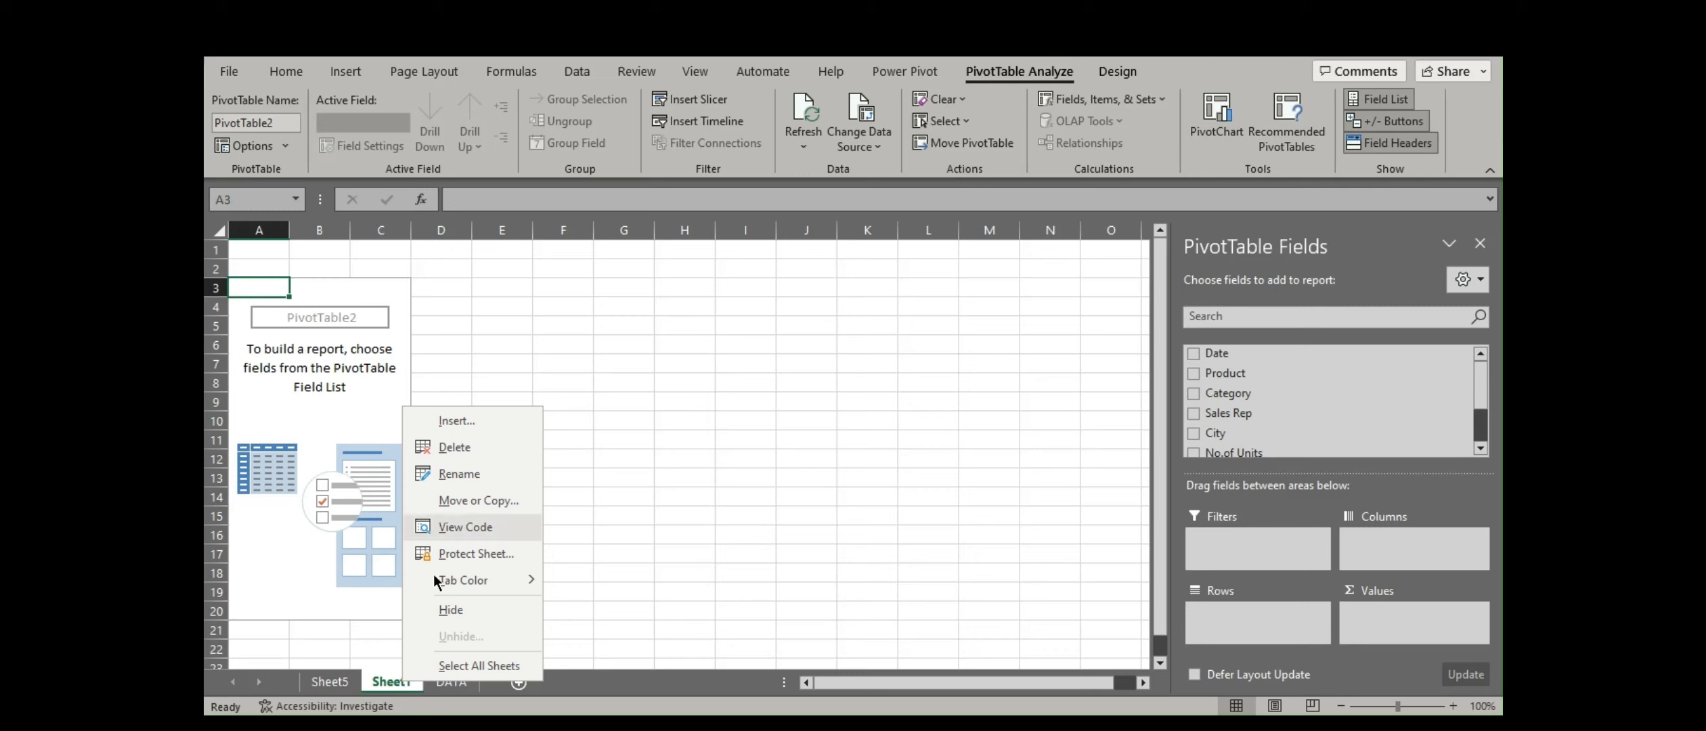
pyautogui.click(467, 474)
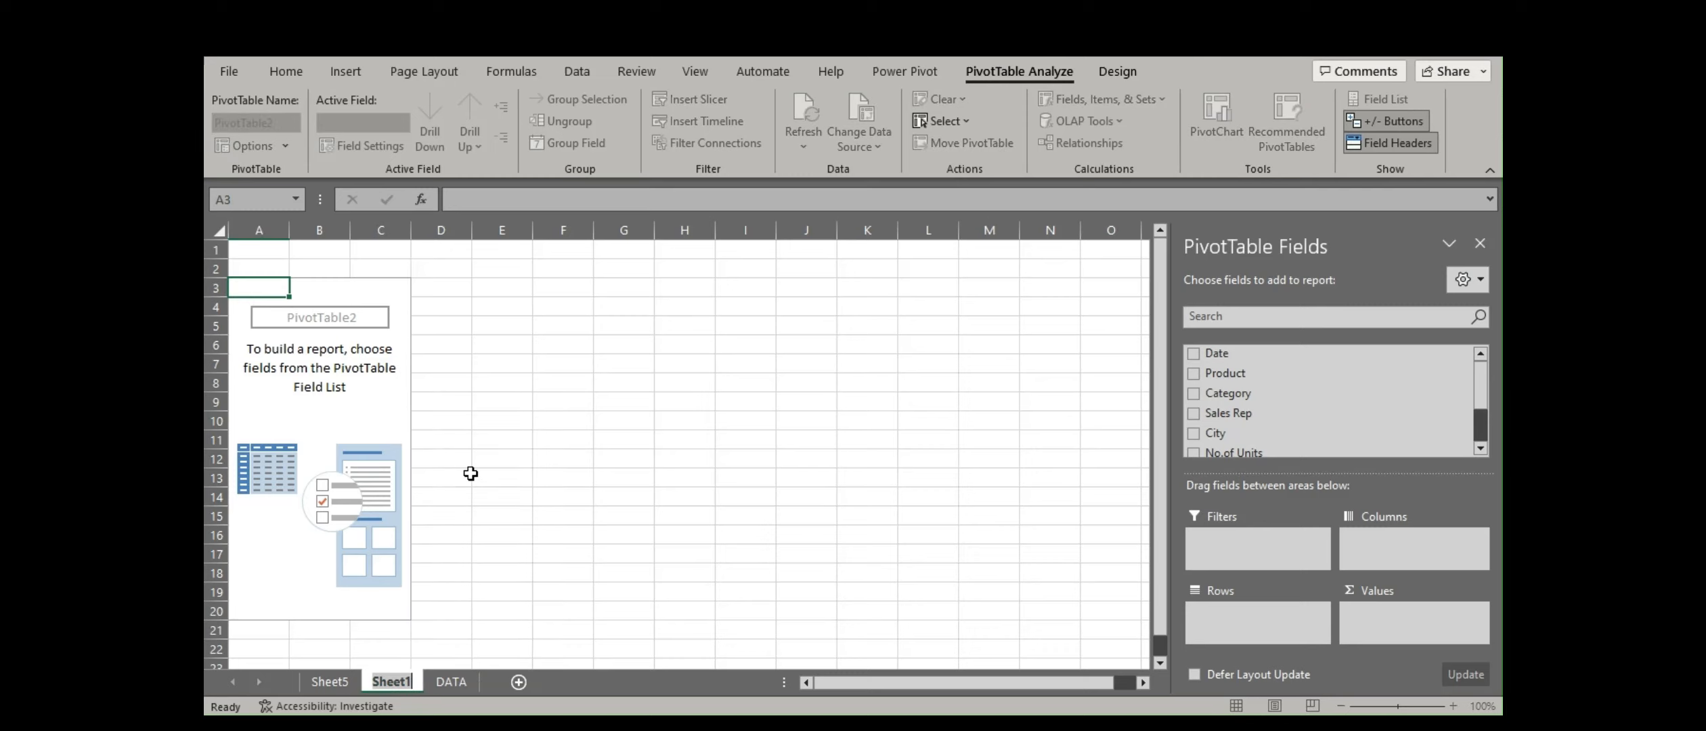
pyautogui.write('PT')
pyautogui.click(501, 535)
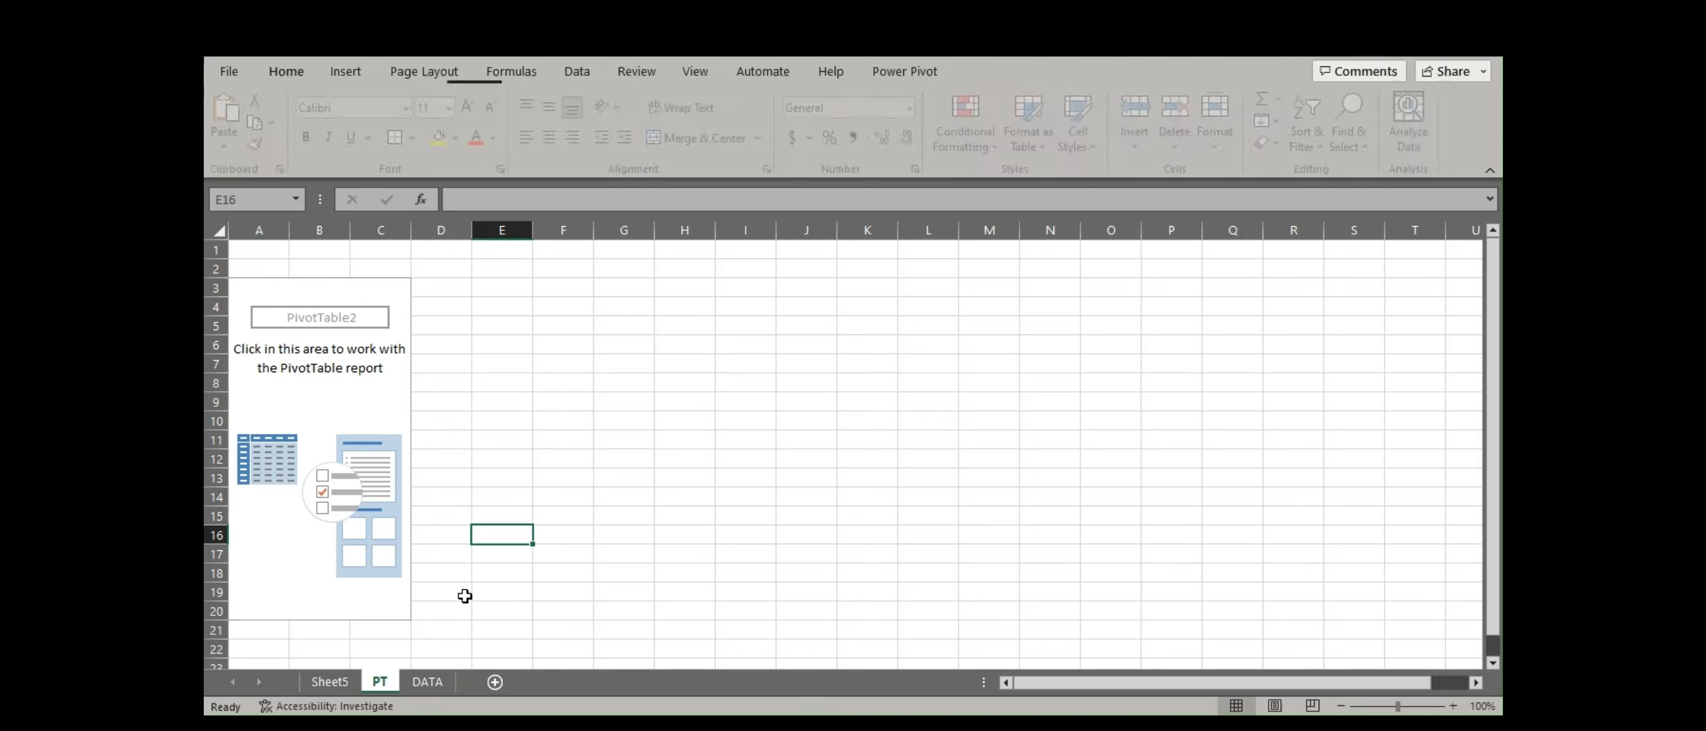
pyautogui.click(427, 681)
pyautogui.moveTo(377, 692); pyautogui.dragTo(380, 697)
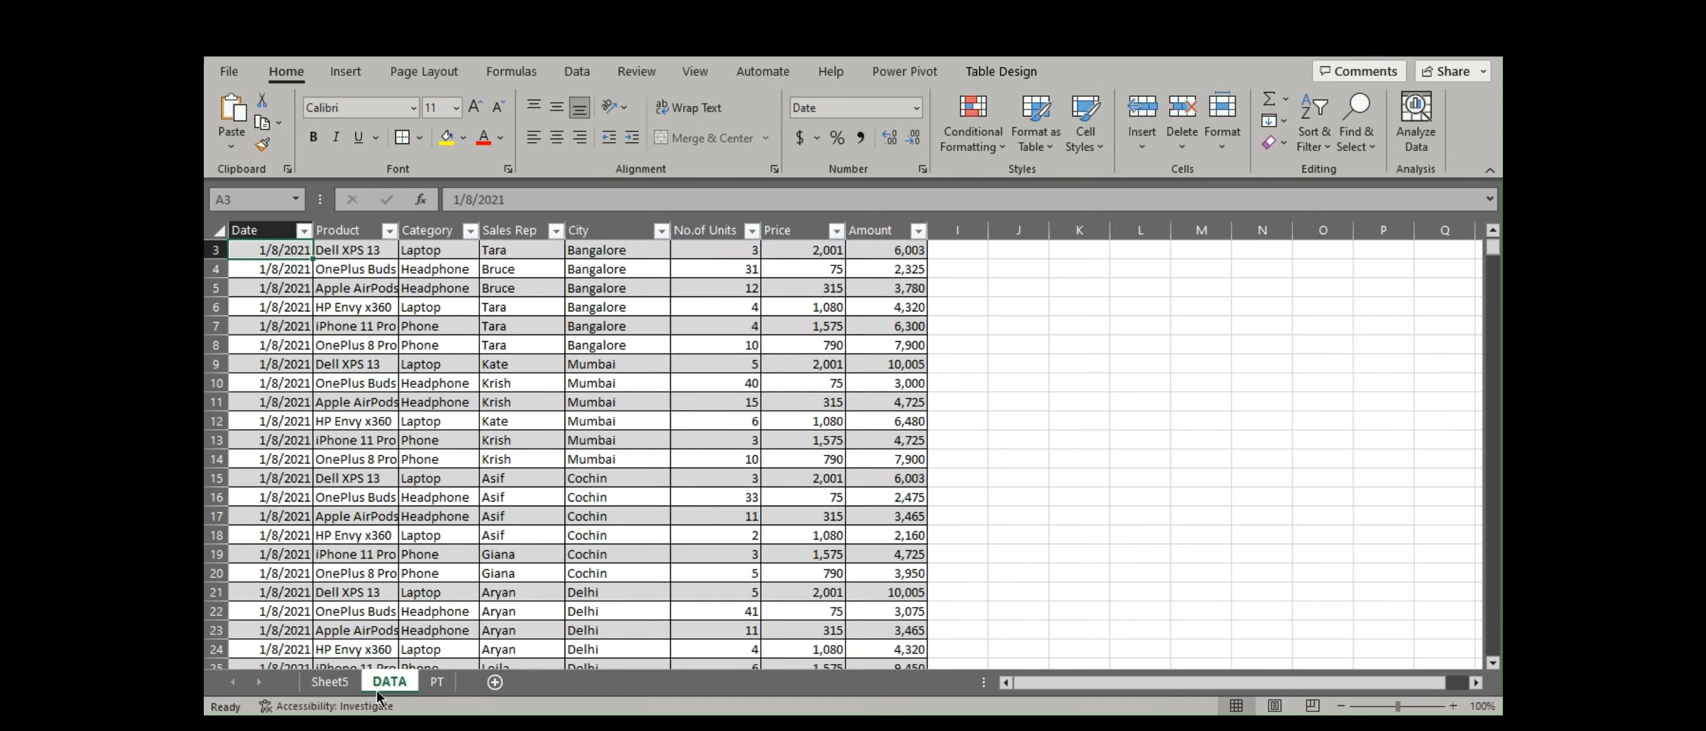
# Build the product pivot table on the PT sheet with Product as rows and the sum of Amount as values.
pyautogui.click(439, 681)
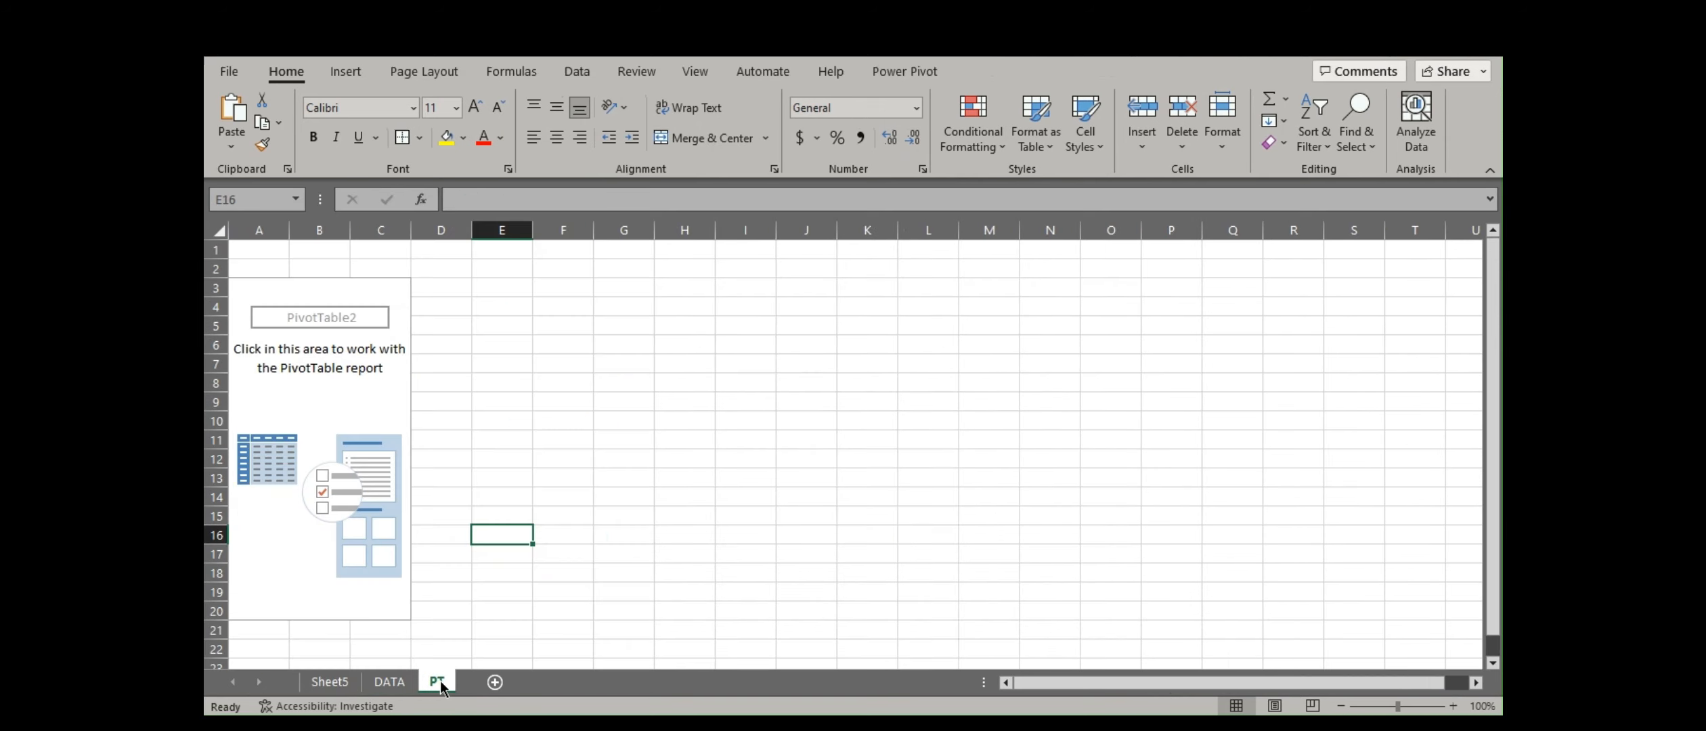
pyautogui.click(340, 326)
pyautogui.click(330, 682)
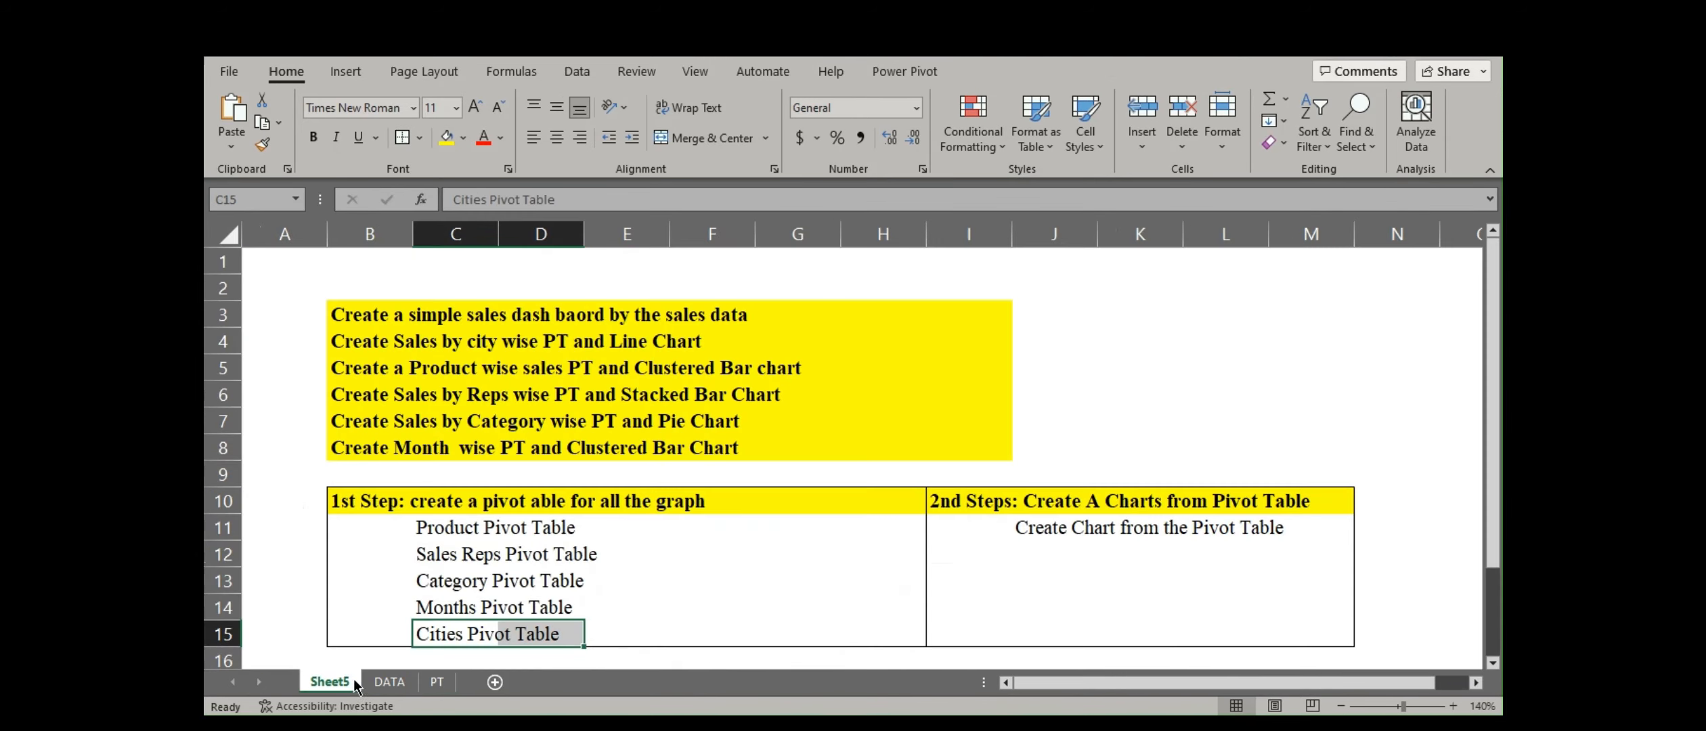
pyautogui.moveTo(447, 530); pyautogui.dragTo(554, 530)
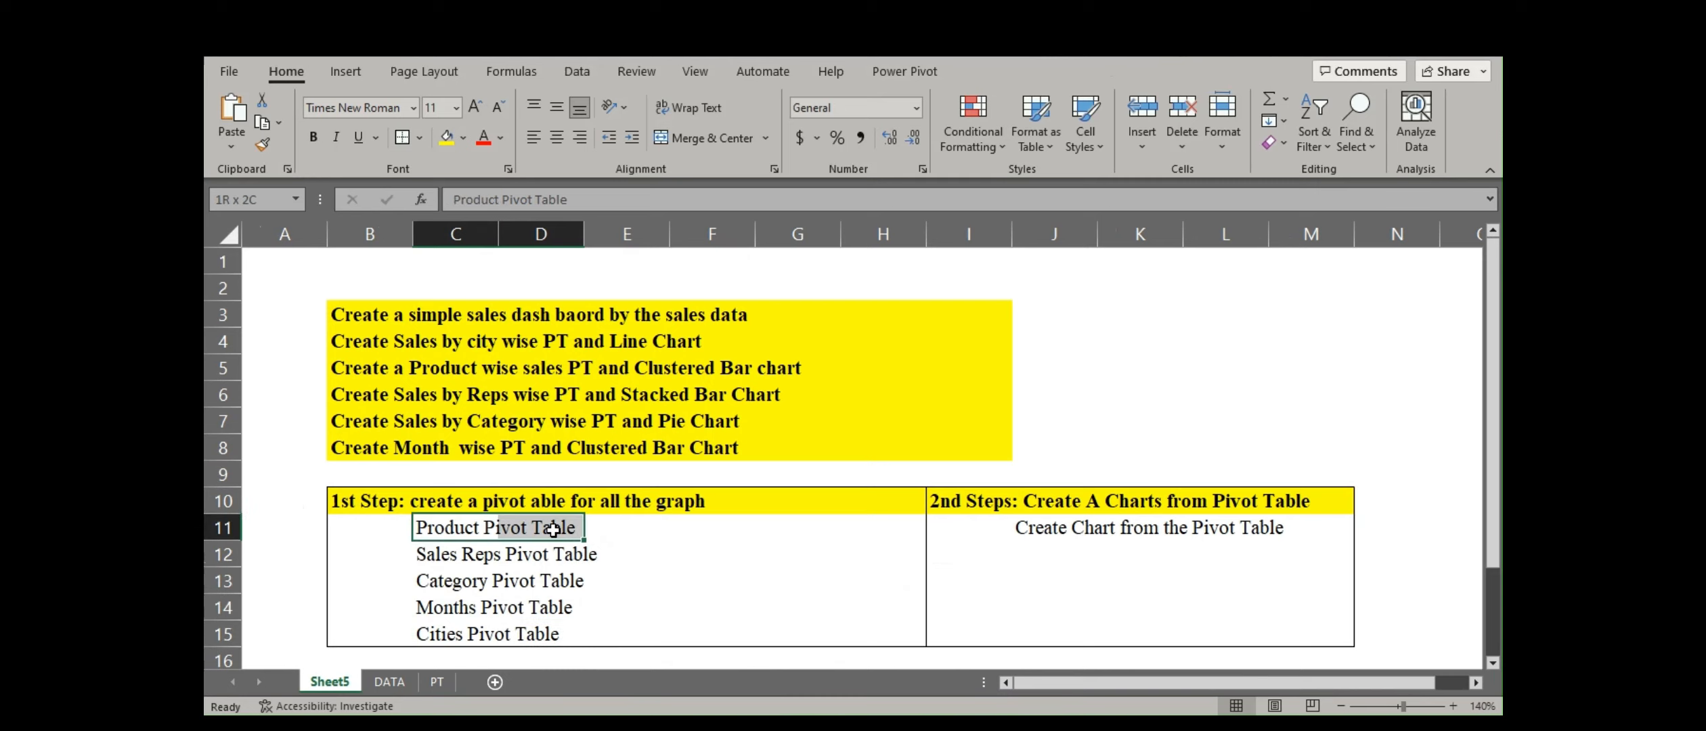
pyautogui.click(437, 682)
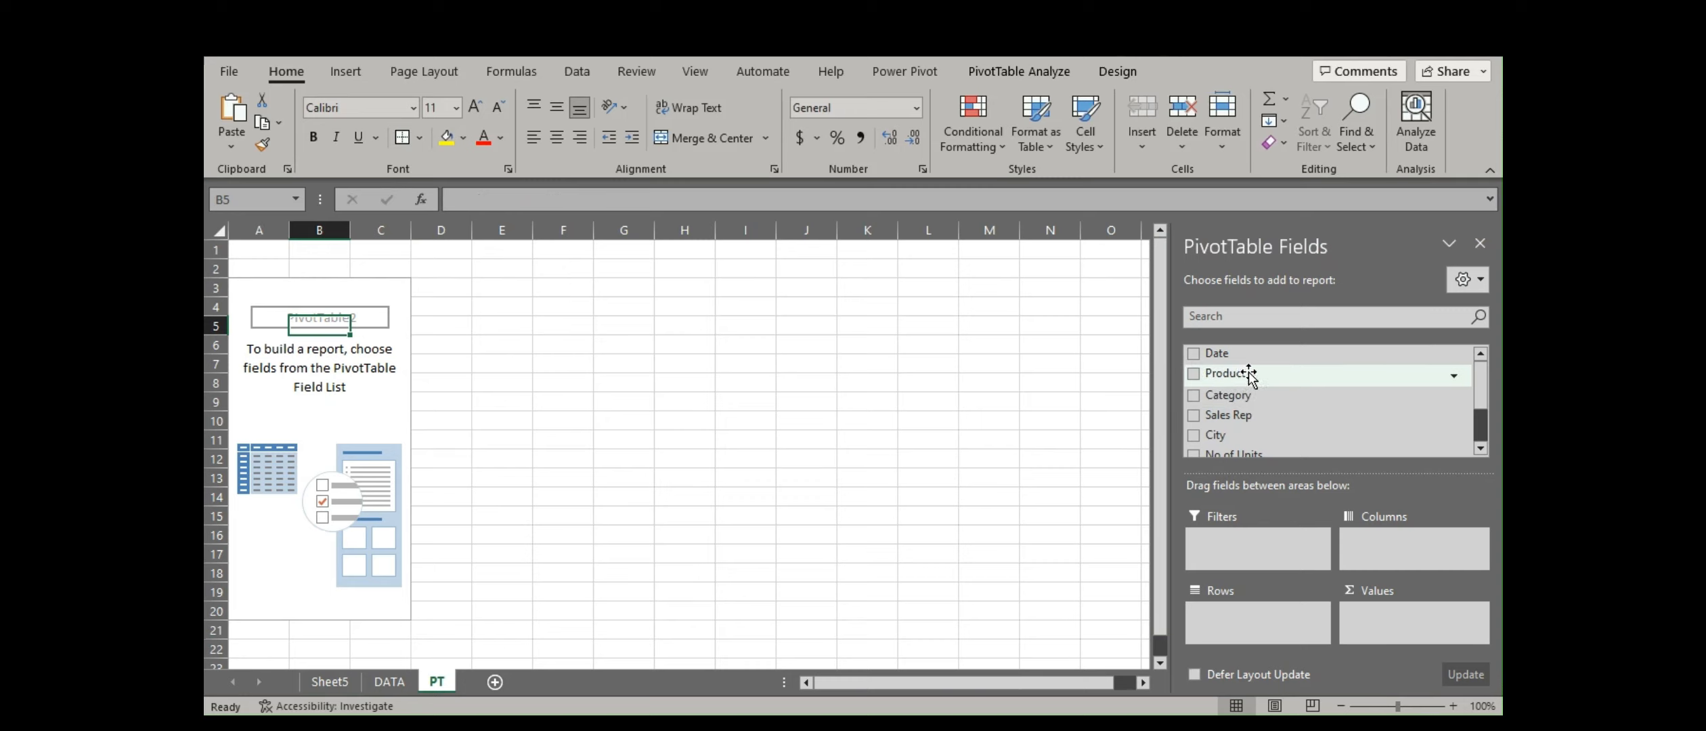
pyautogui.moveTo(1249, 375); pyautogui.dragTo(1241, 616)
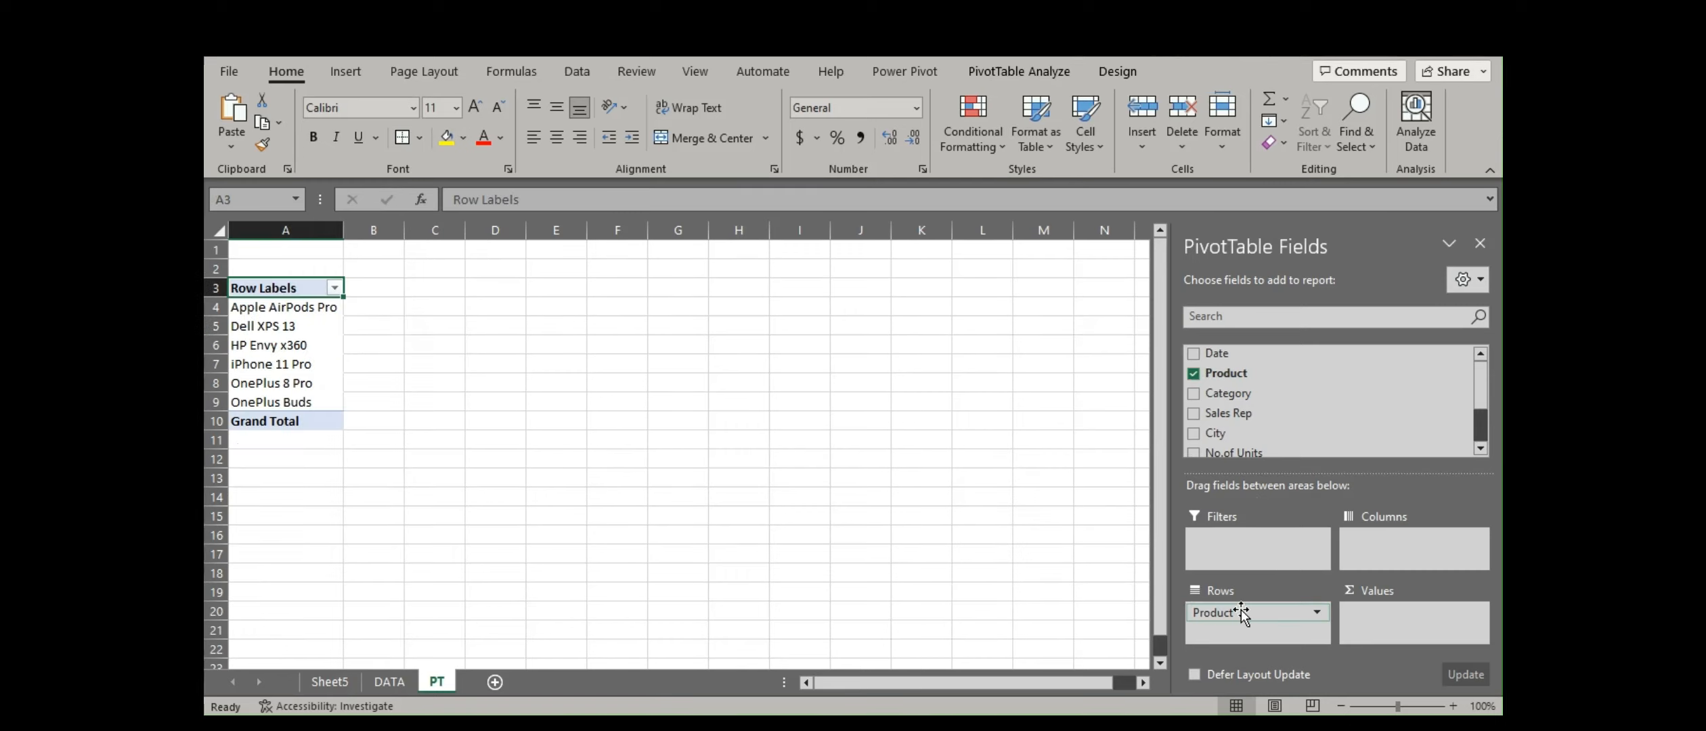
pyautogui.moveTo(1483, 369); pyautogui.dragTo(1484, 396)
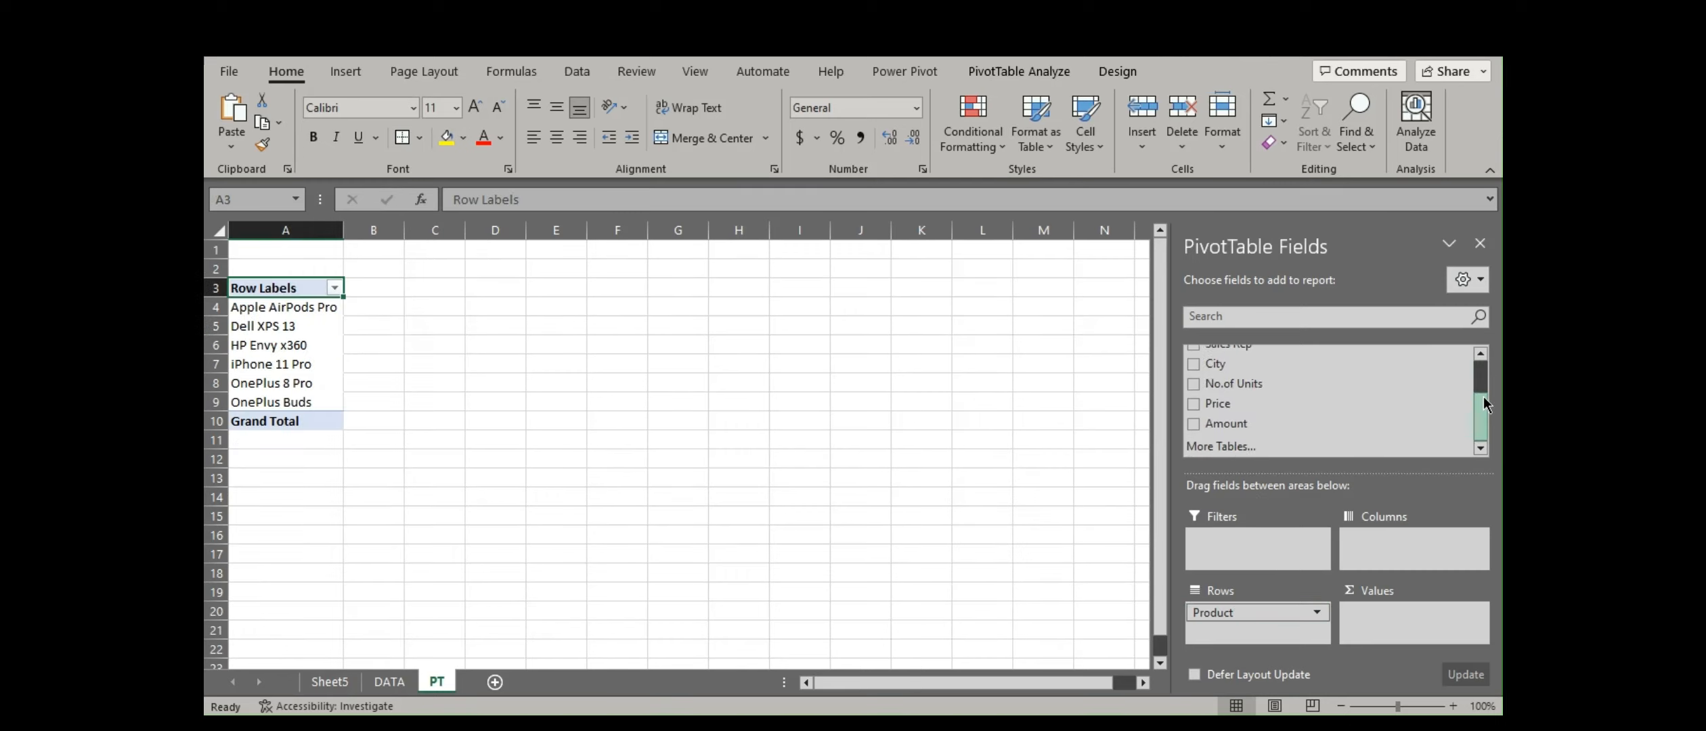
pyautogui.moveTo(1216, 422); pyautogui.dragTo(1386, 611)
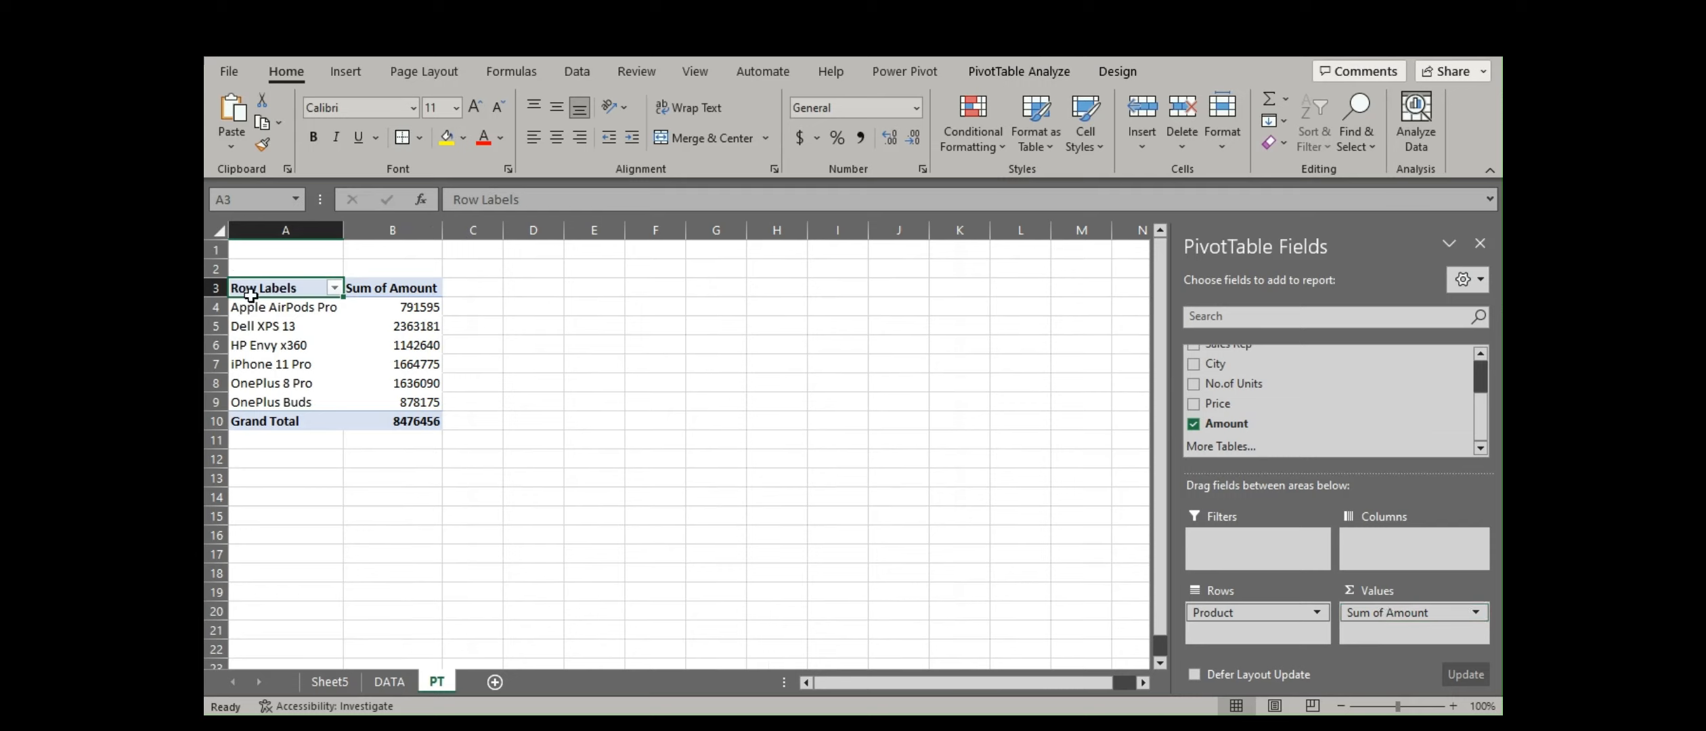
# Duplicate the product pivot table on the PT sheet with its top-left cell at D3.
pyautogui.moveTo(247, 291); pyautogui.dragTo(406, 415)
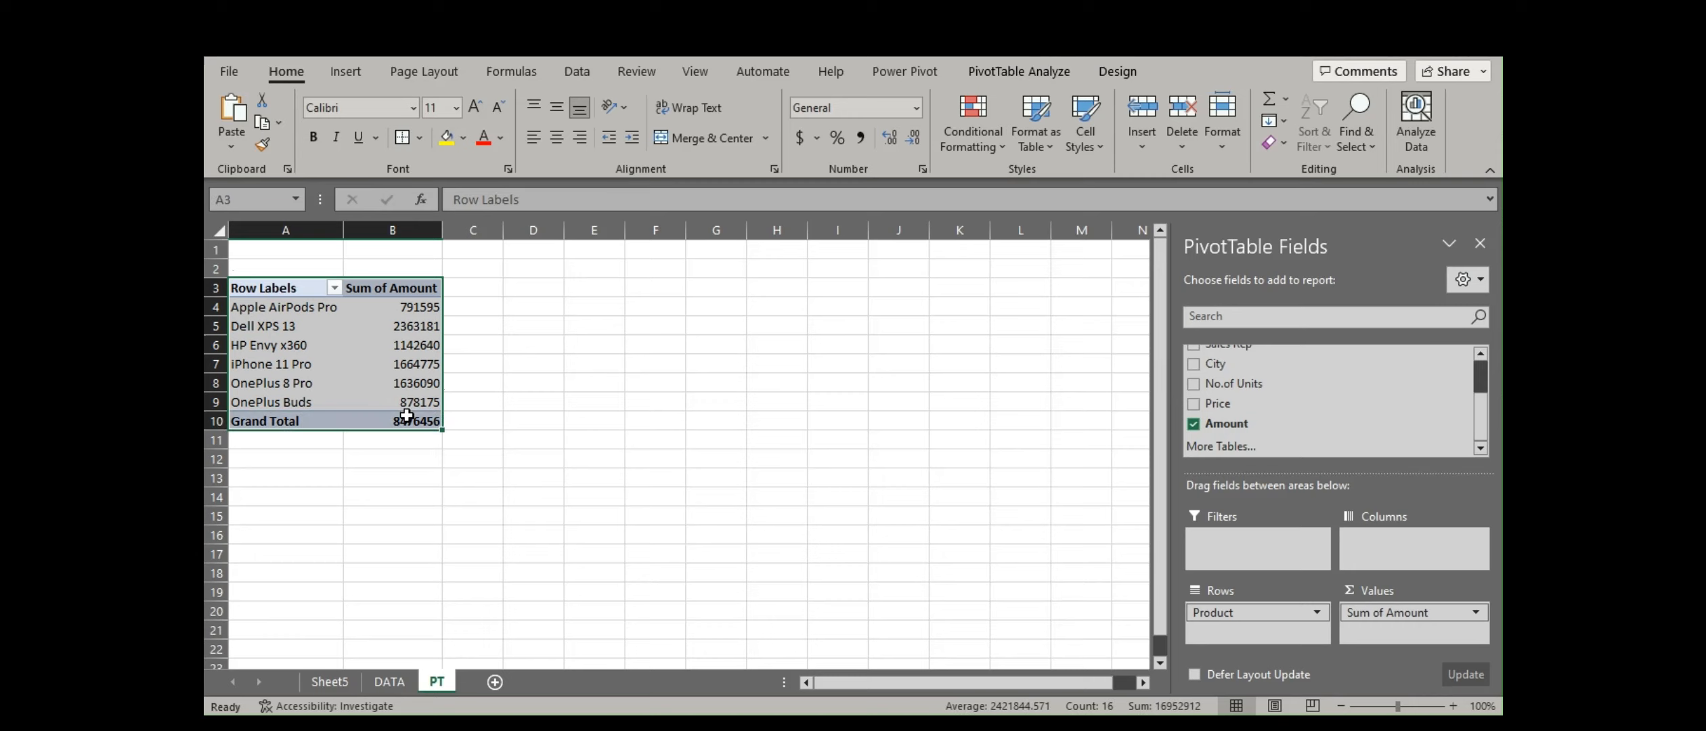
pyautogui.hotkey('ctrl', 'c')
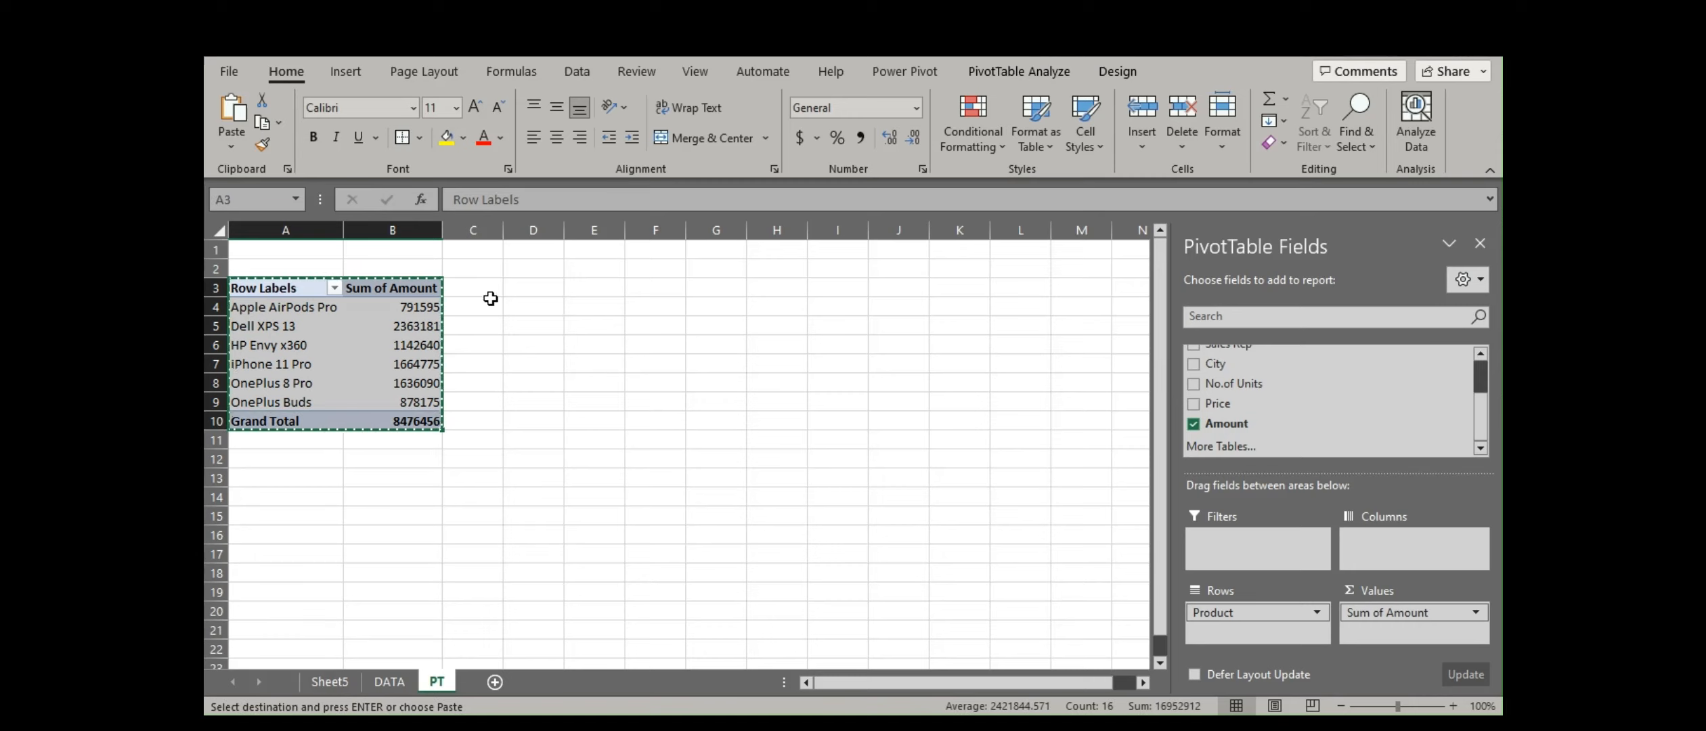
pyautogui.click(525, 288)
pyautogui.moveTo(525, 287); pyautogui.dragTo(699, 422)
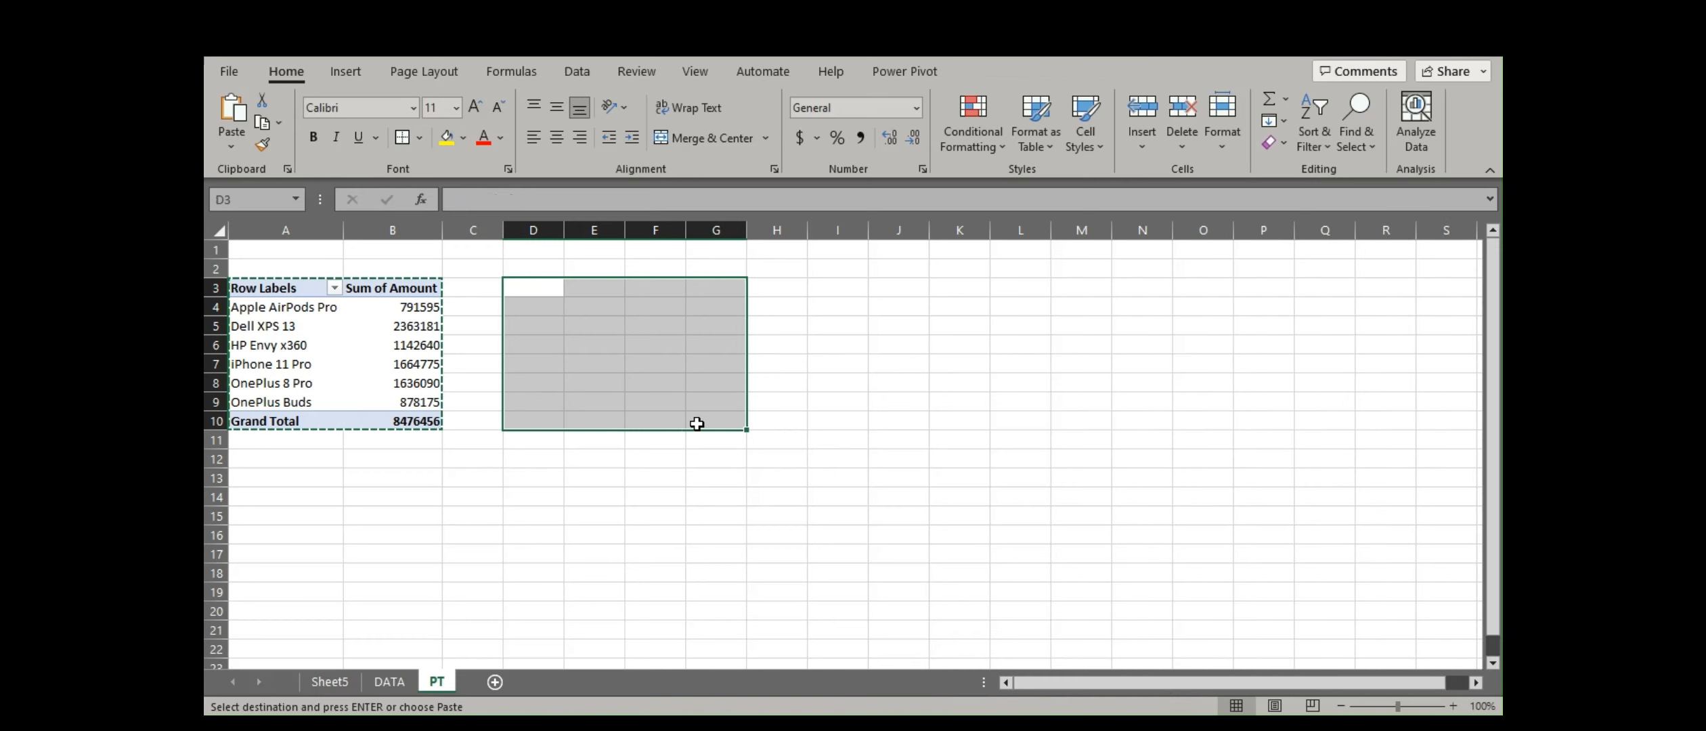
pyautogui.hotkey('ctrl', 'v')
# Check the Sheet5 task list for the next pivot table and replace Product with Sales Rep as rows in the copy at D3.
pyautogui.click(330, 682)
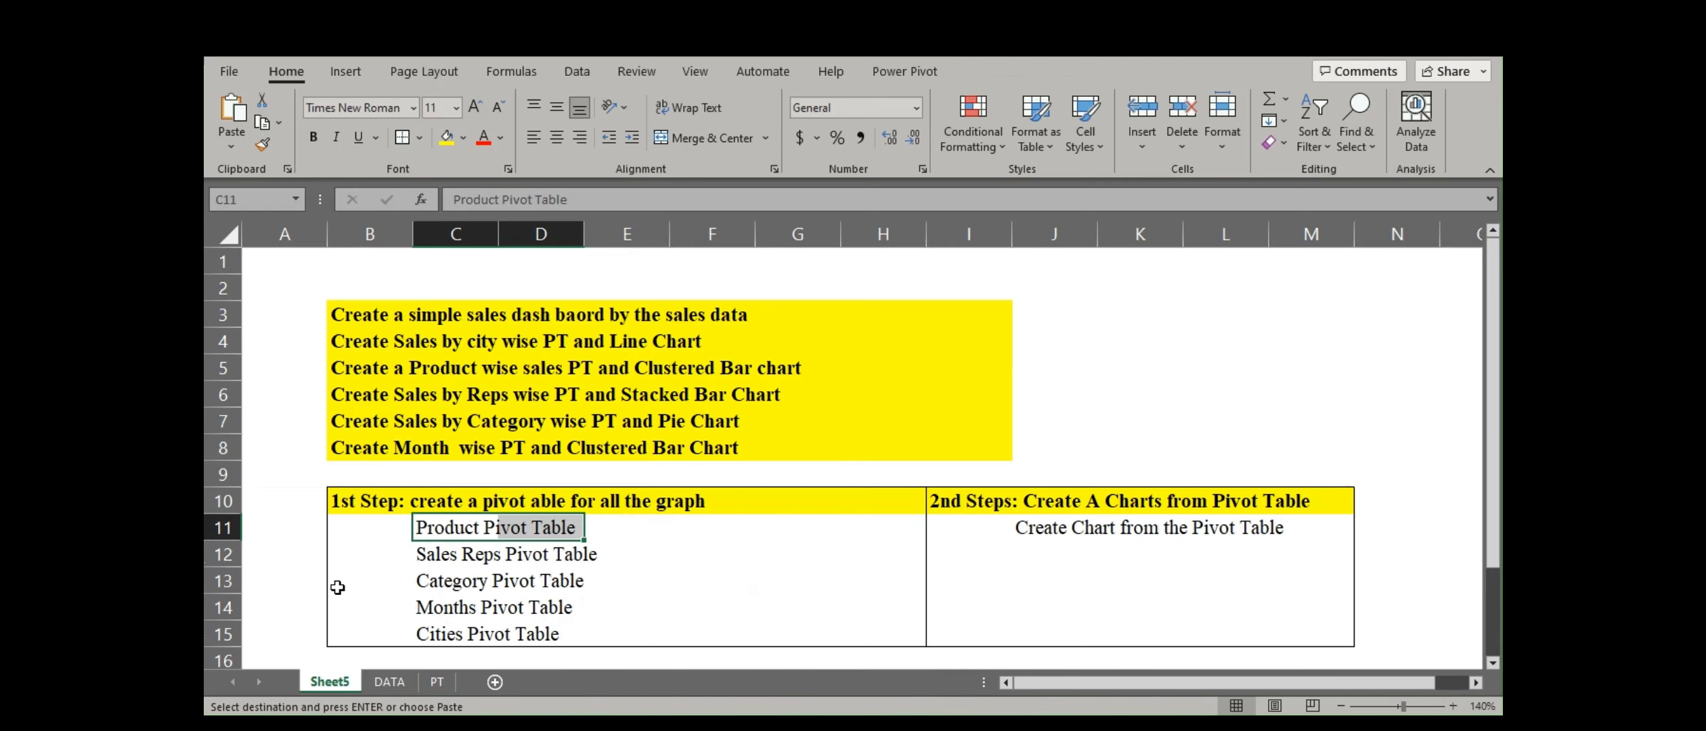
pyautogui.click(437, 555)
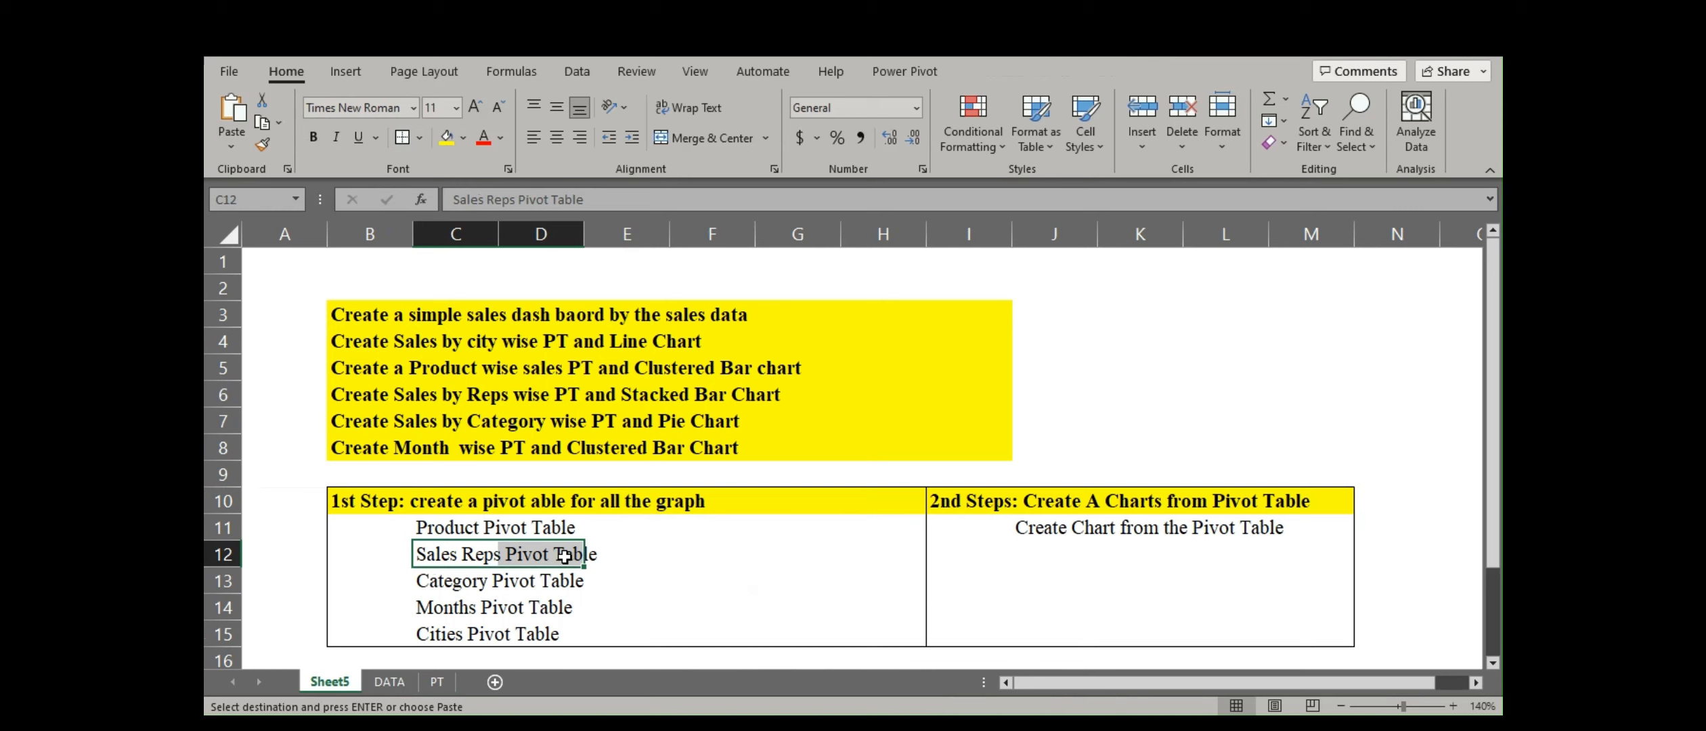
pyautogui.click(565, 555)
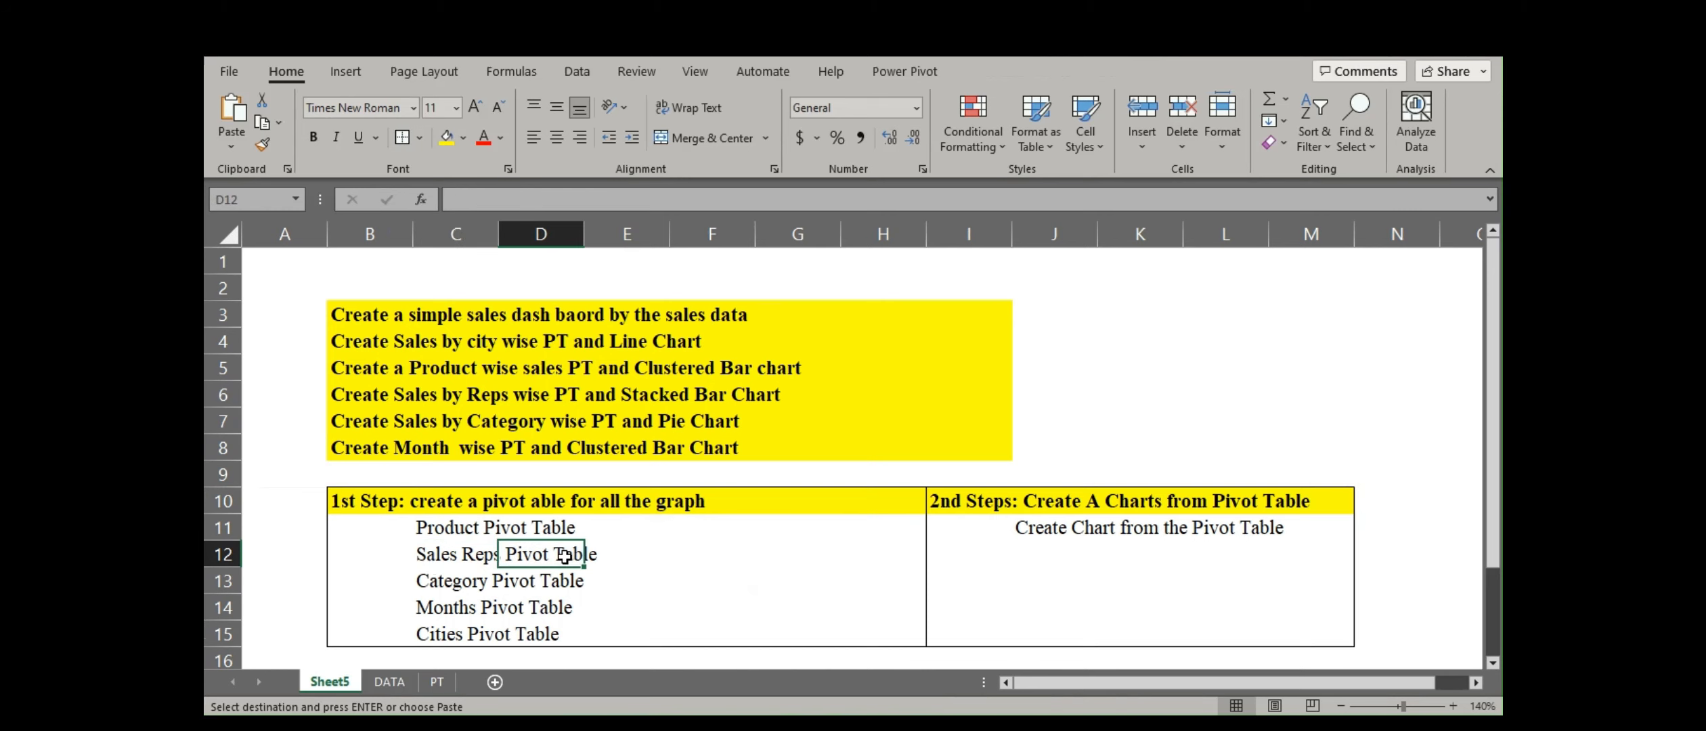
pyautogui.click(437, 682)
pyautogui.click(541, 364)
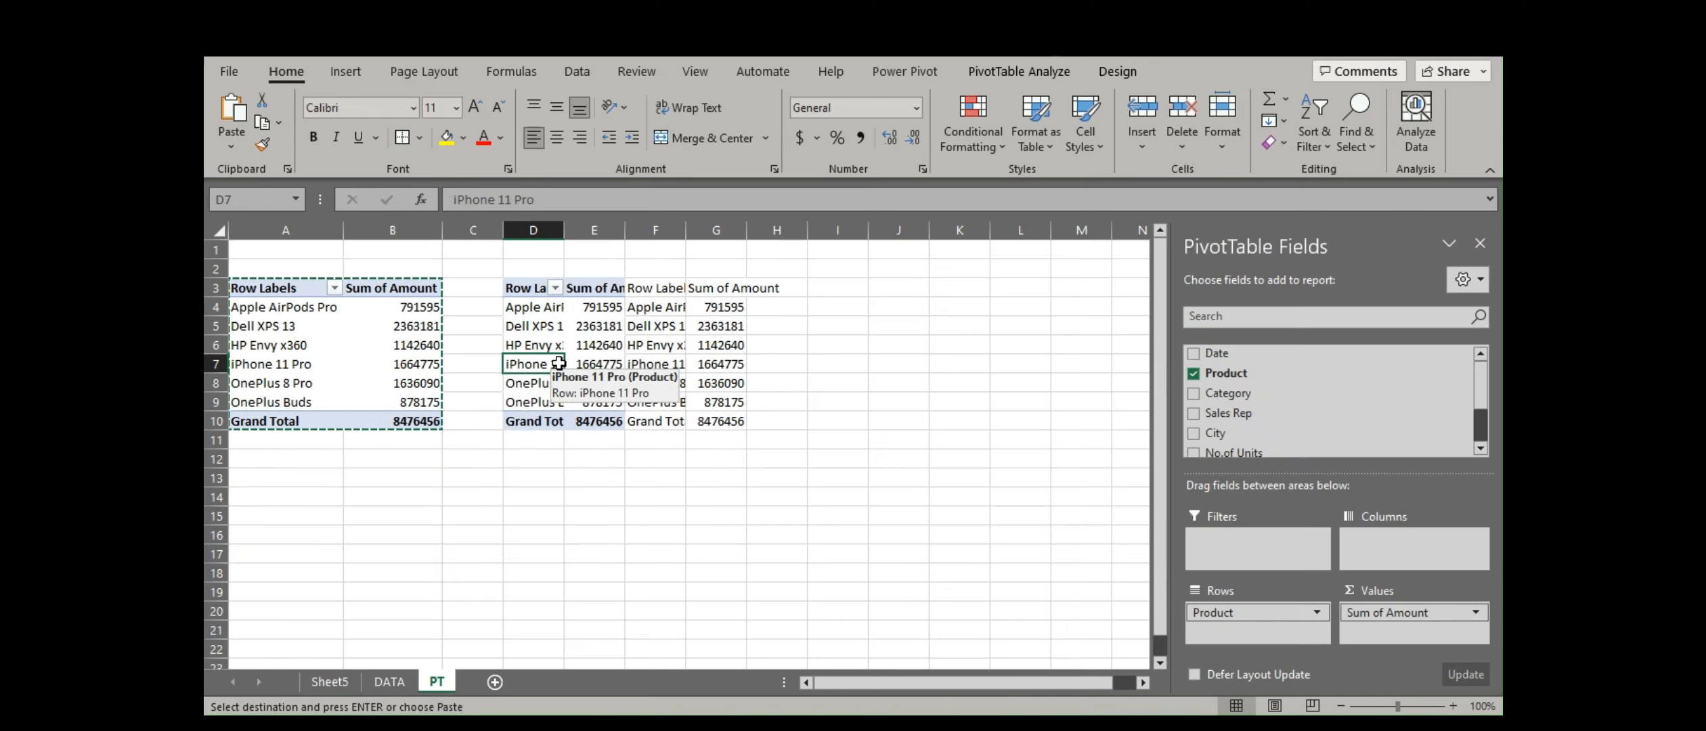
pyautogui.click(1193, 373)
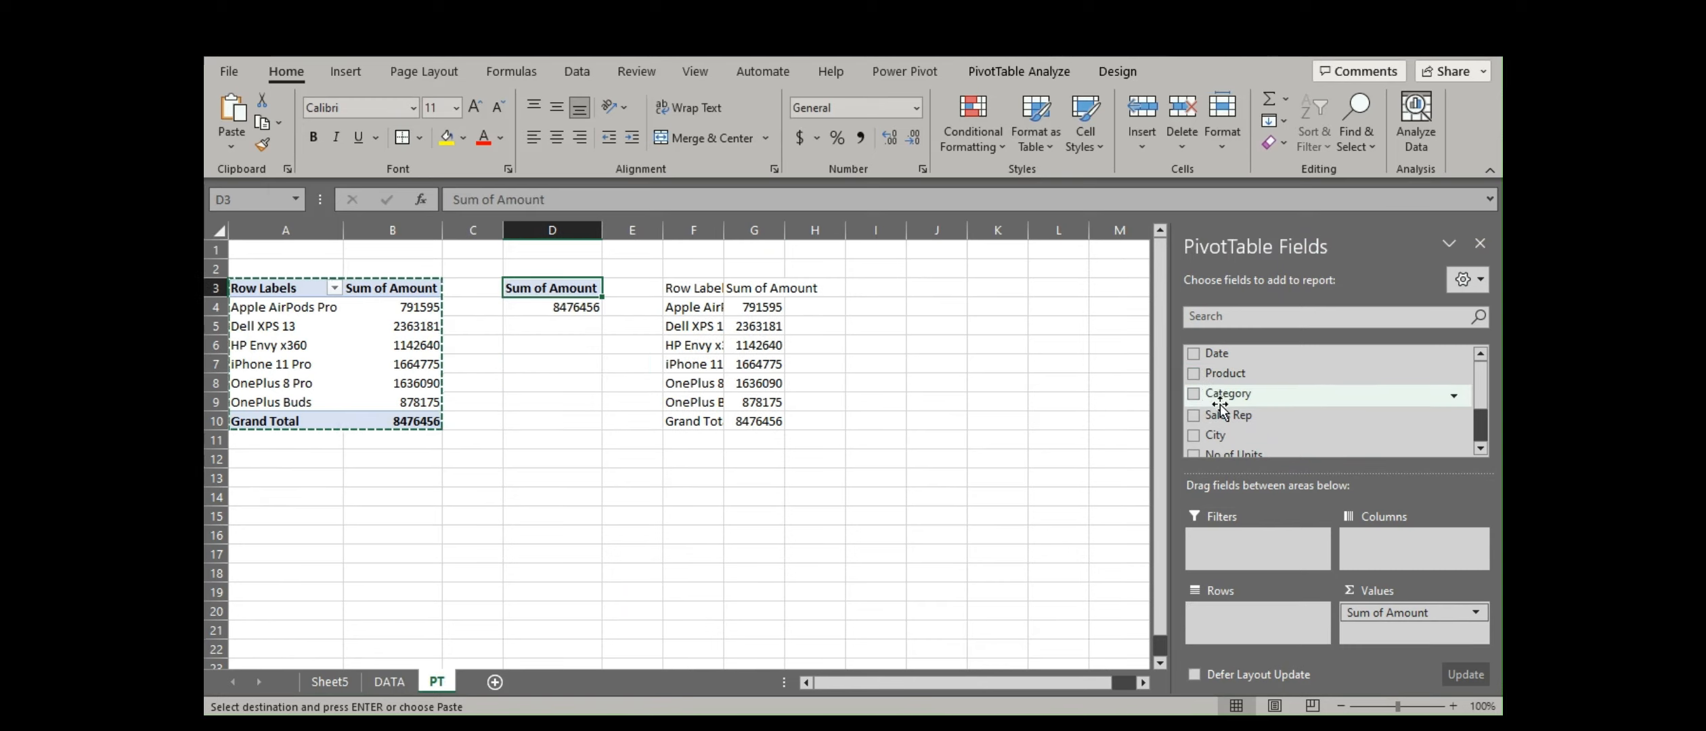
pyautogui.click(1195, 413)
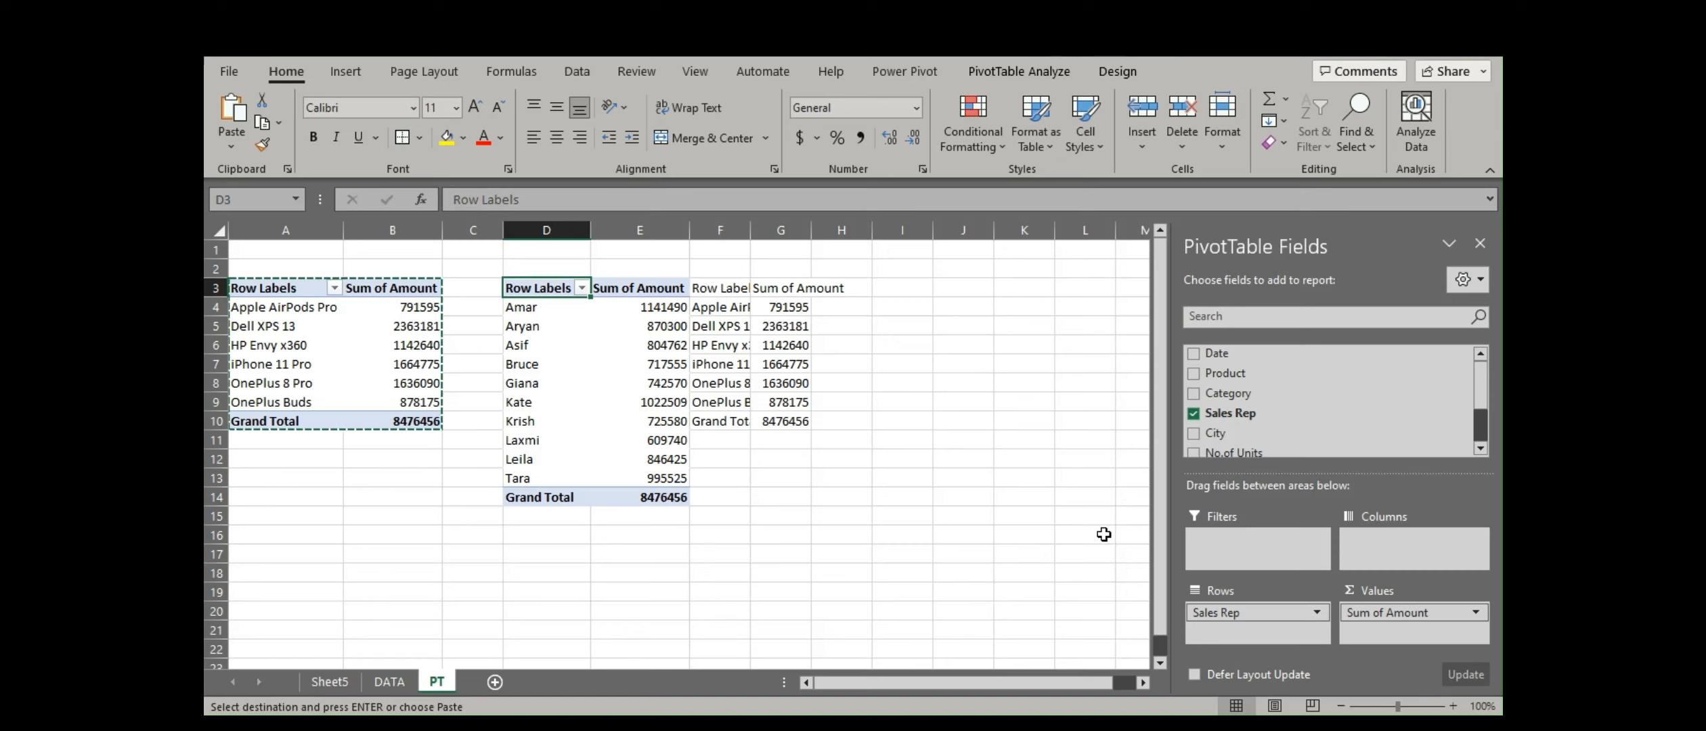
# Clear the leftover product values in F3:H11 beside the sales rep pivot table.
pyautogui.click(740, 302)
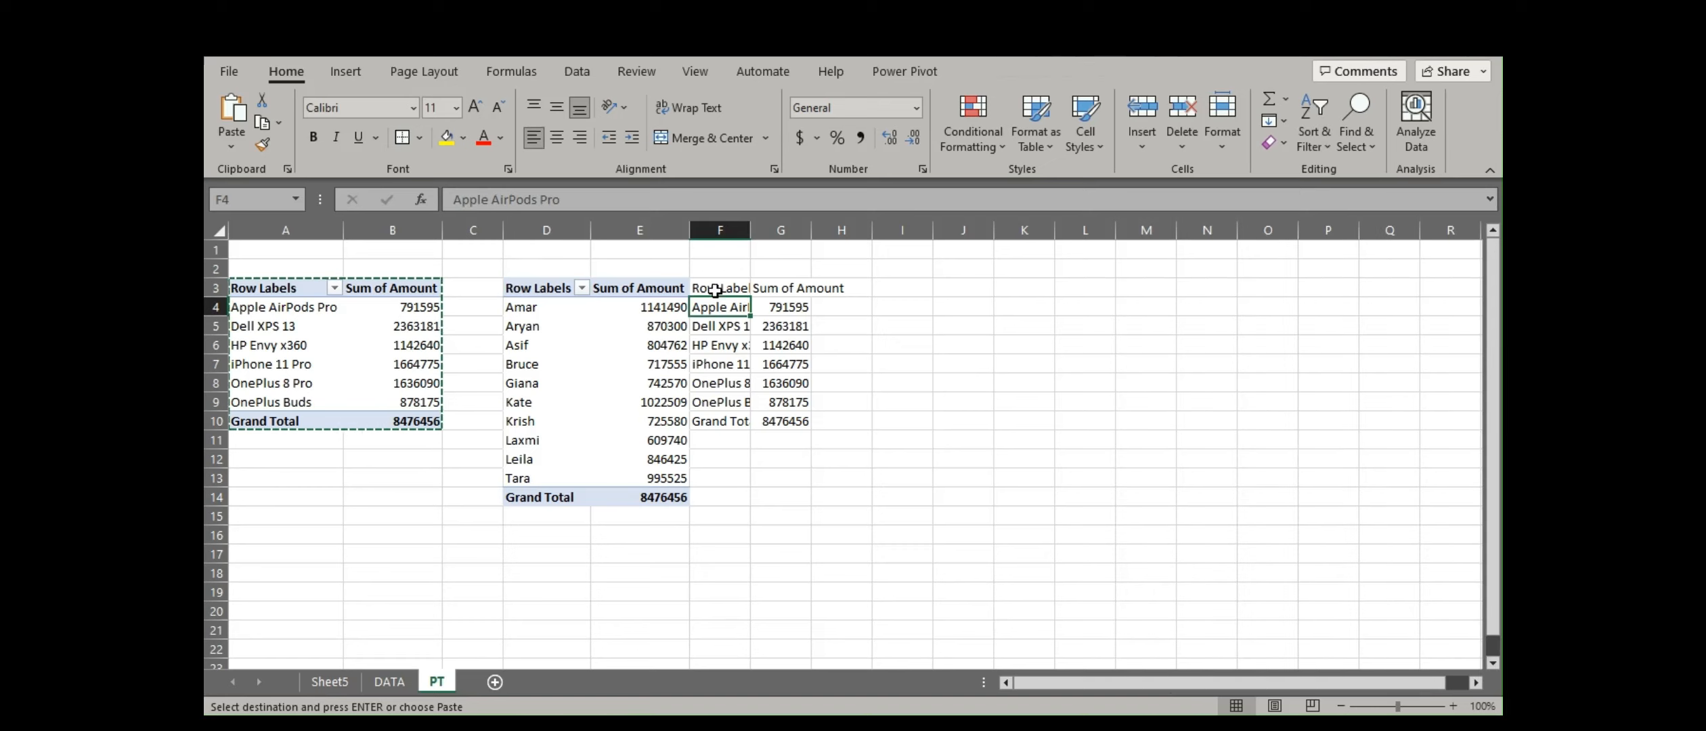
pyautogui.moveTo(707, 290); pyautogui.dragTo(850, 447)
pyautogui.press('Delete')
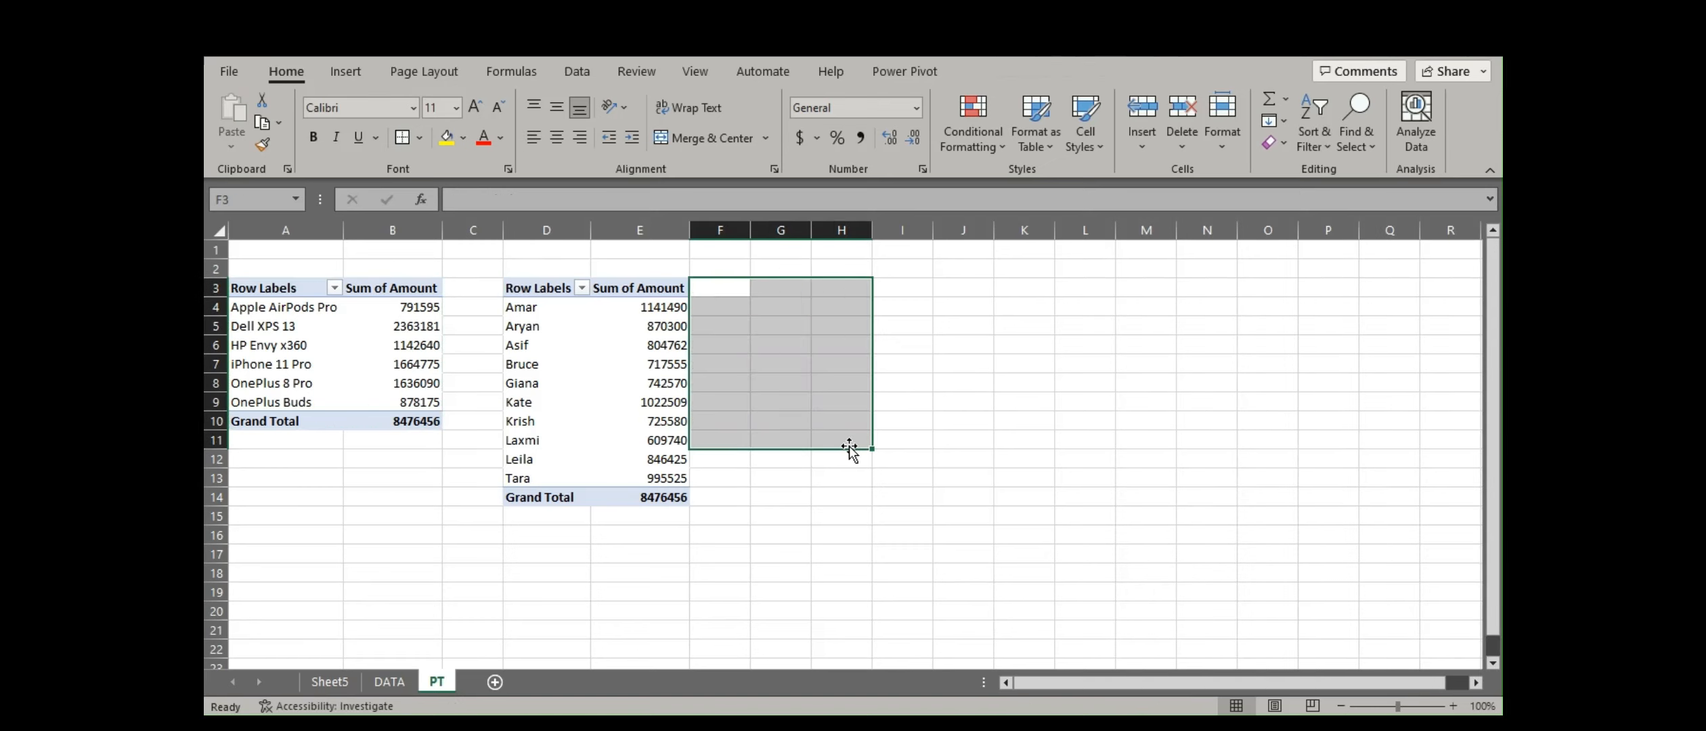
pyautogui.click(843, 438)
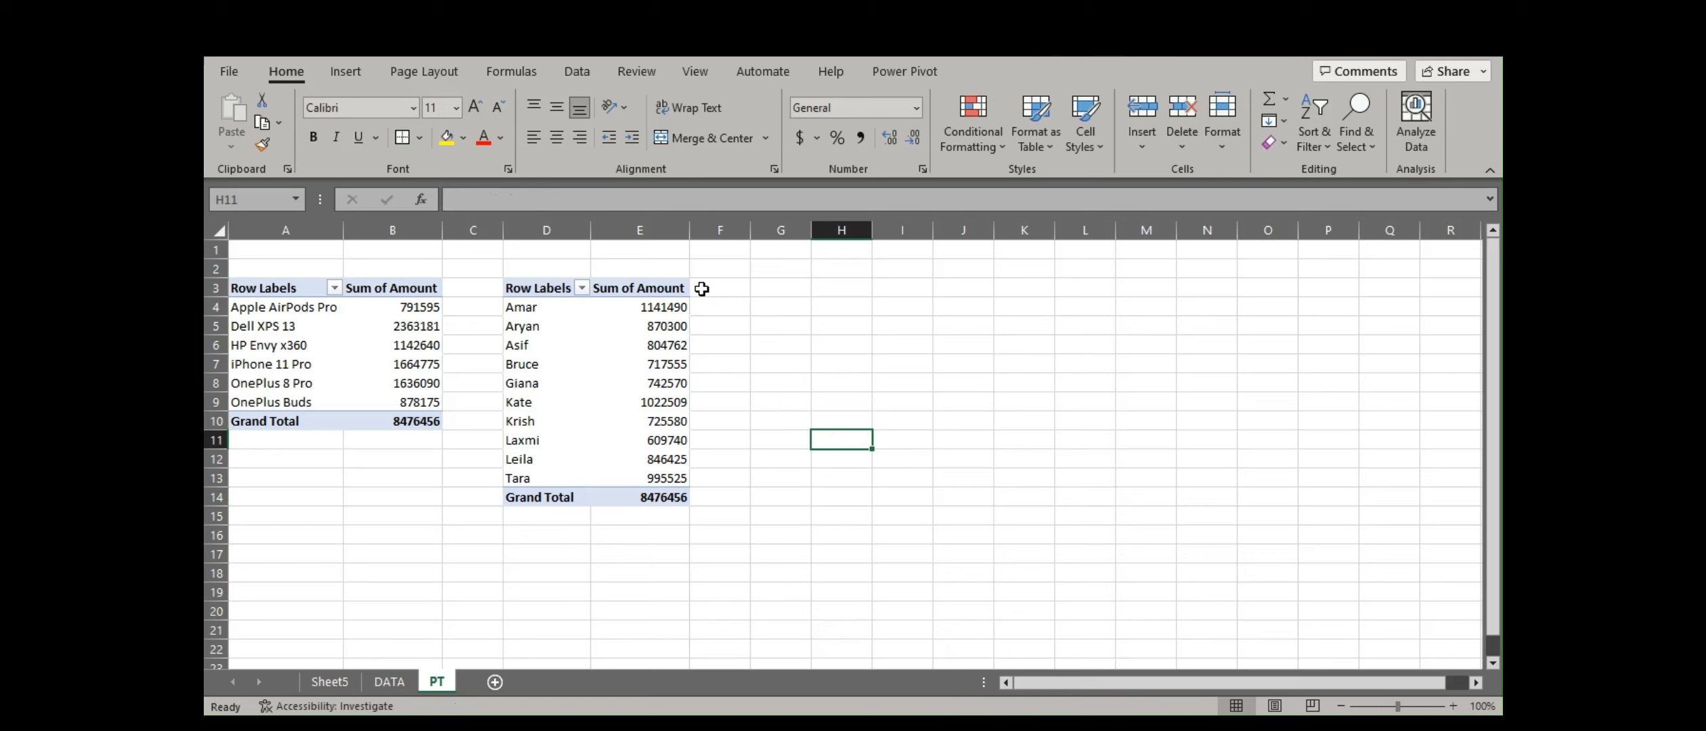
# Duplicate the sales rep pivot table at G3 and fit columns G and H to their contents.
pyautogui.click(705, 288)
pyautogui.moveTo(522, 288); pyautogui.dragTo(656, 497)
pyautogui.hotkey('ctrl', 'c')
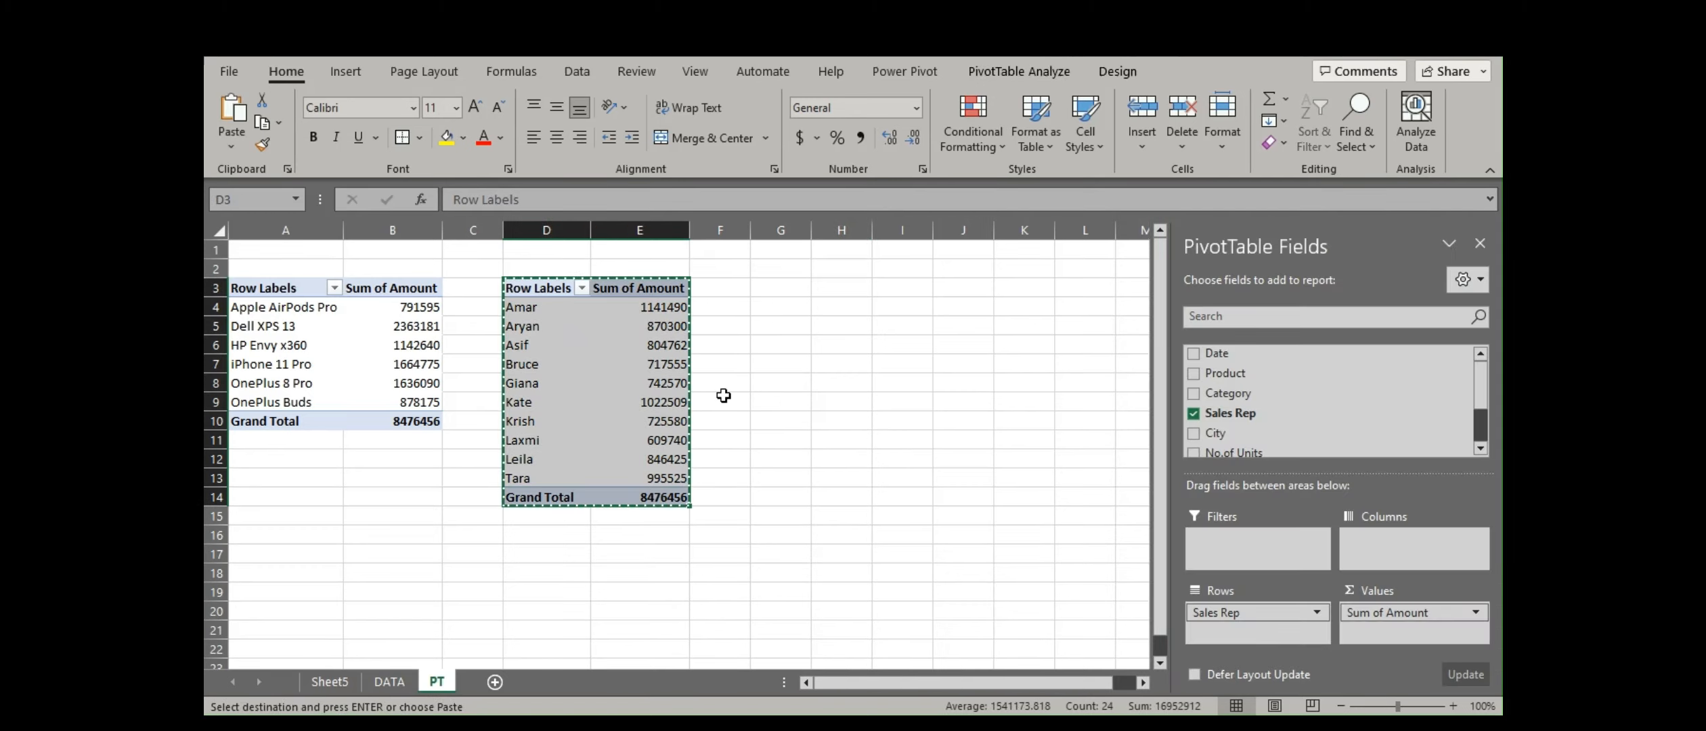
pyautogui.click(775, 298)
pyautogui.hotkey('ctrl', 'v')
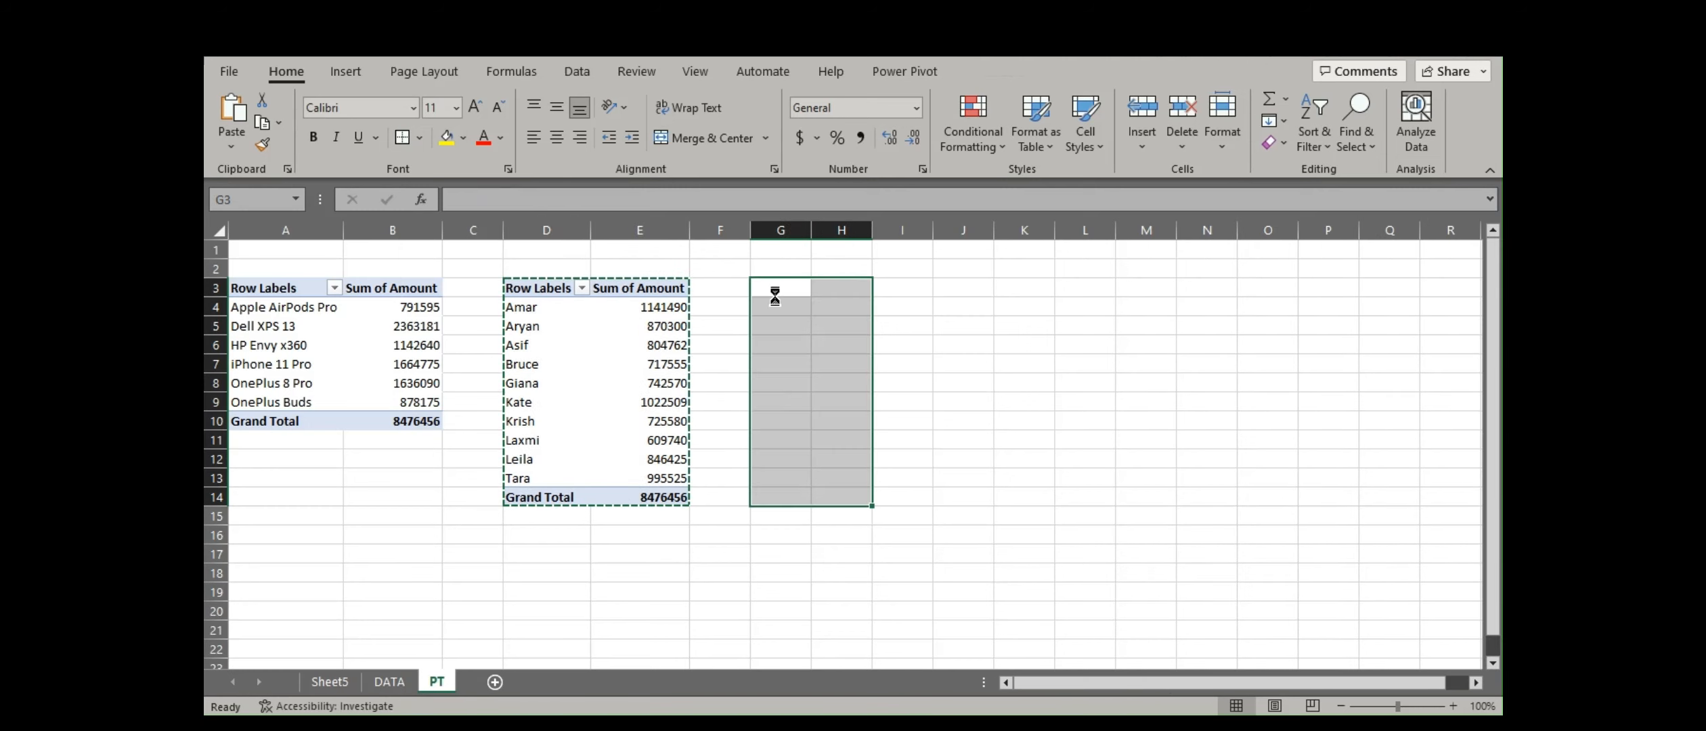
pyautogui.doubleClick(811, 230)
pyautogui.doubleClick(899, 230)
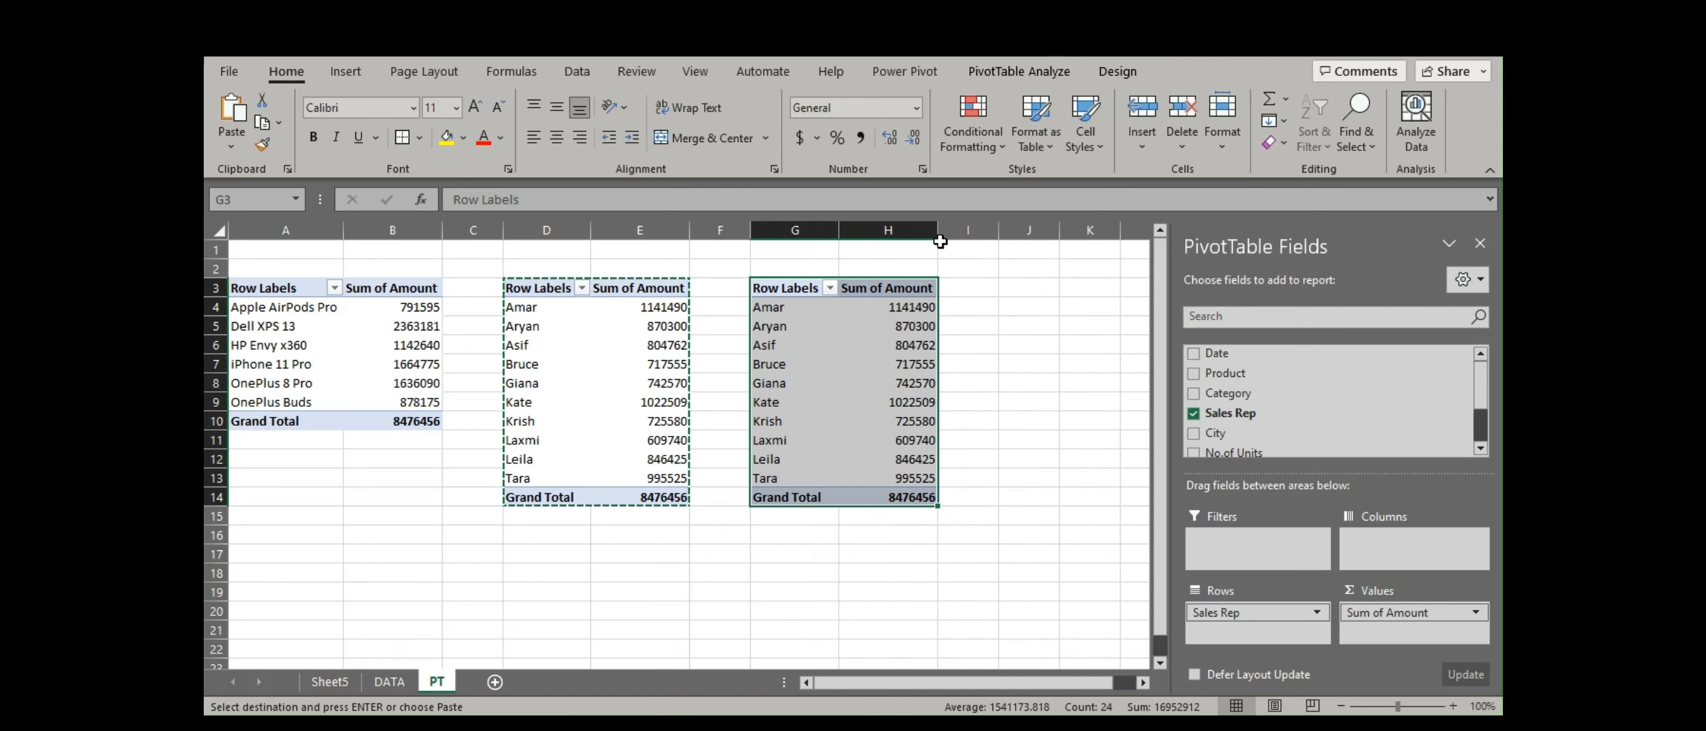
# Consult the Sheet5 task list and replace Sales Rep with Category as rows in the pivot table at G3.
pyautogui.click(329, 681)
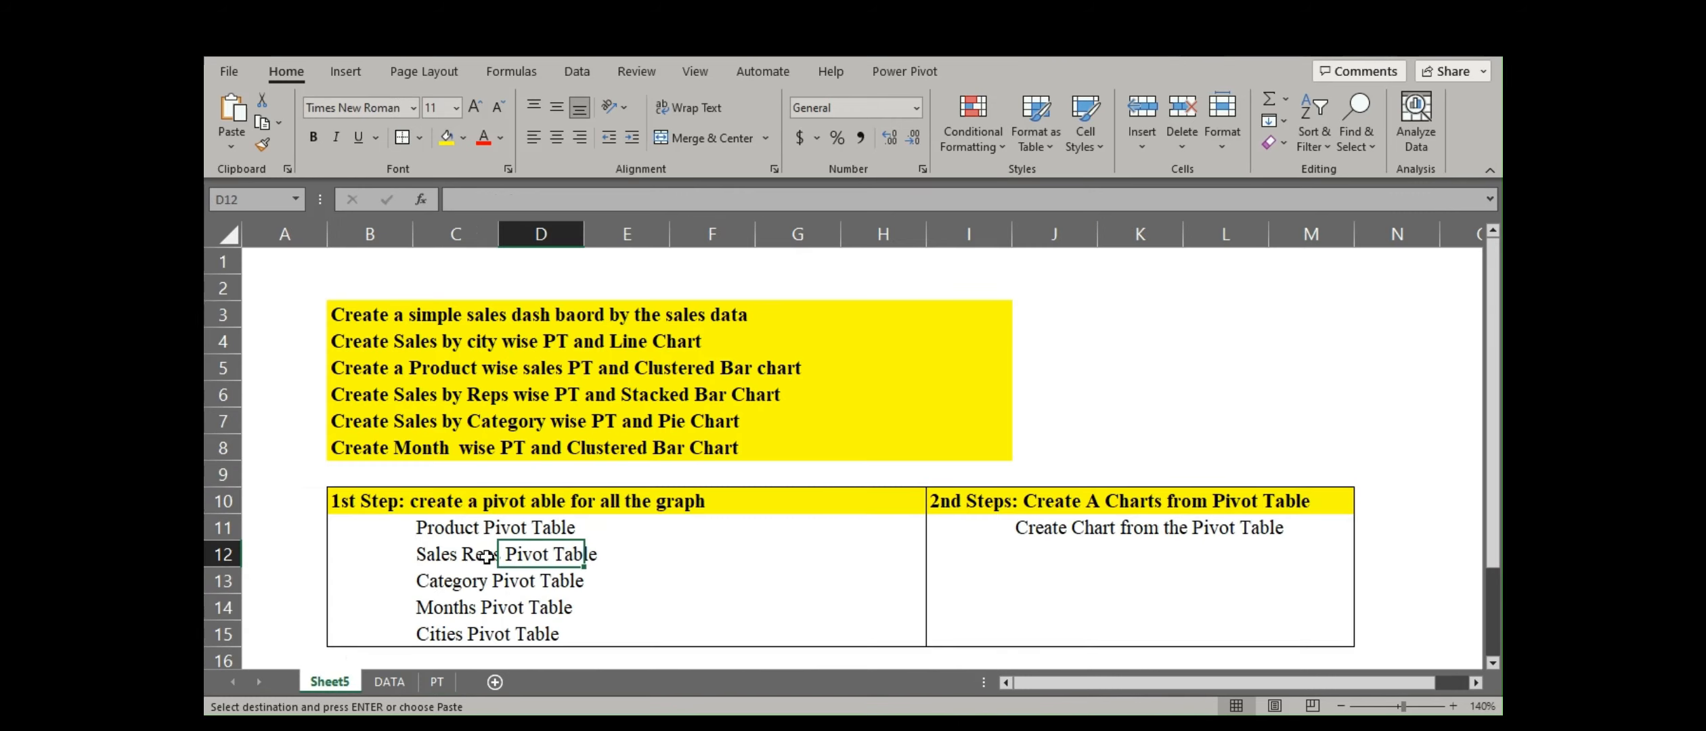
pyautogui.click(443, 583)
pyautogui.moveTo(444, 582); pyautogui.dragTo(577, 583)
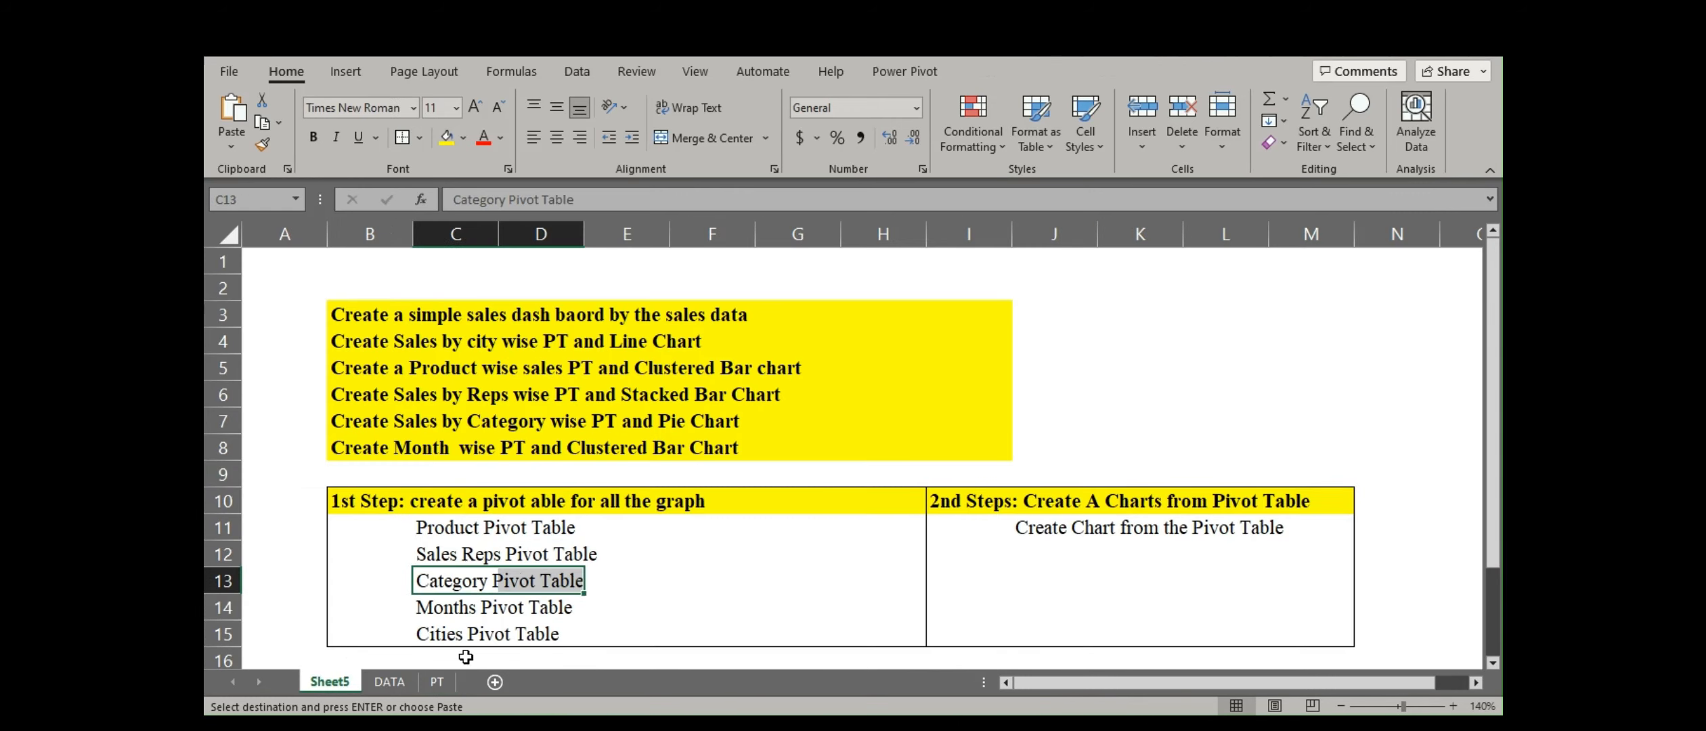
pyautogui.click(439, 681)
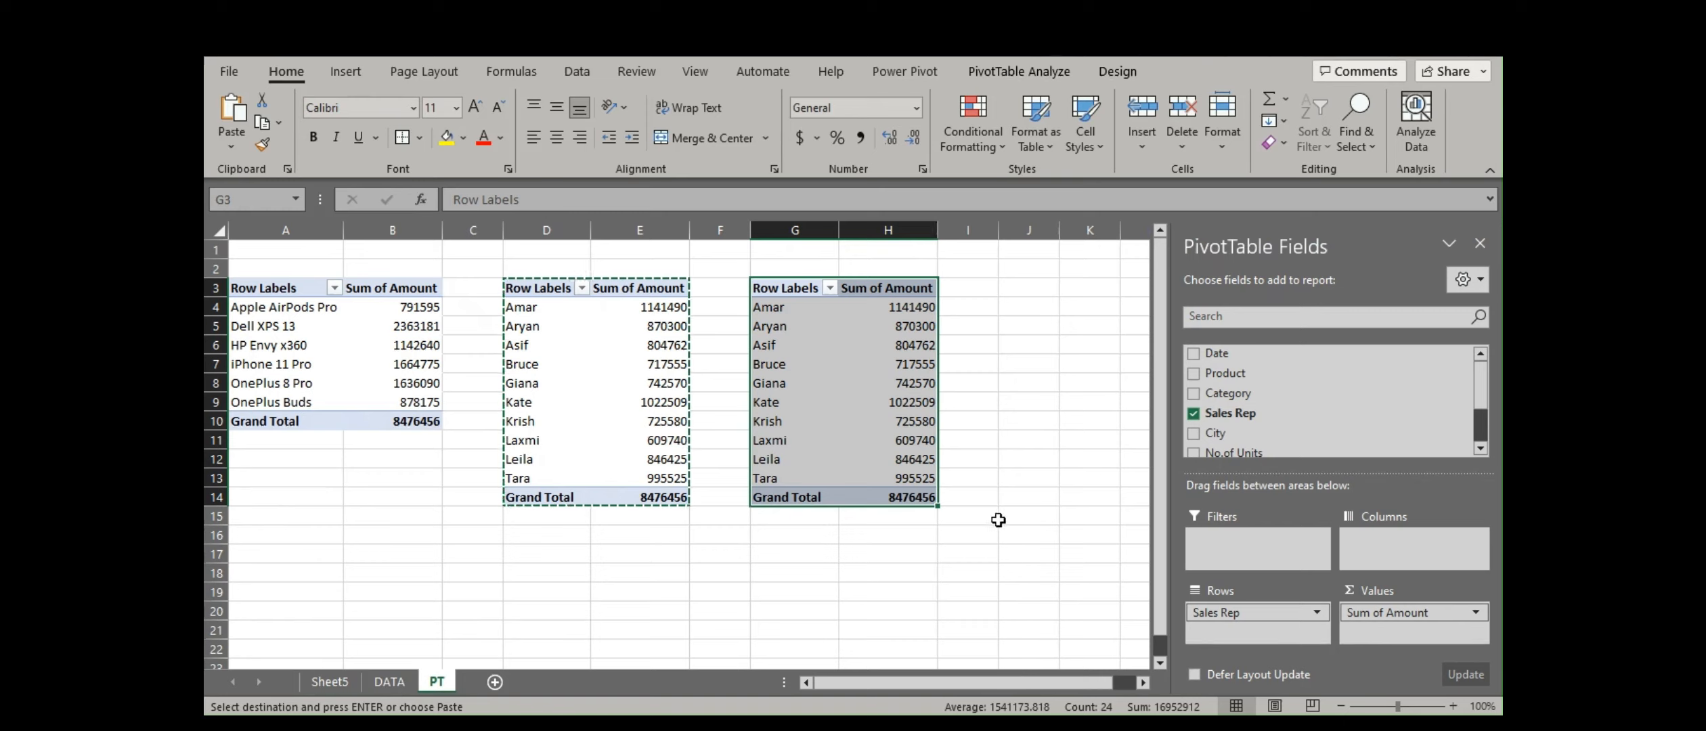
pyautogui.click(1216, 412)
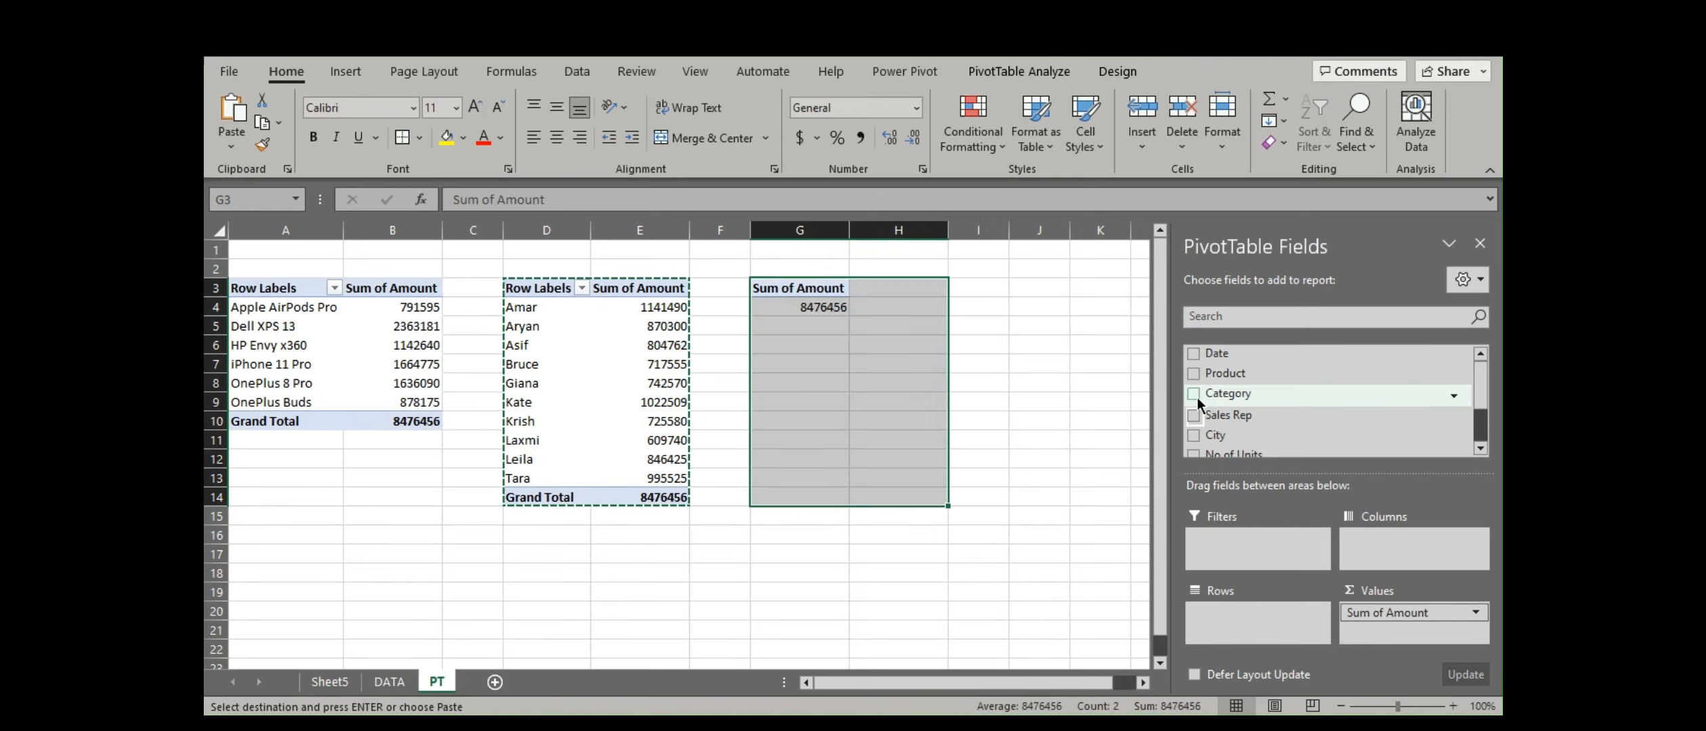
pyautogui.click(1193, 394)
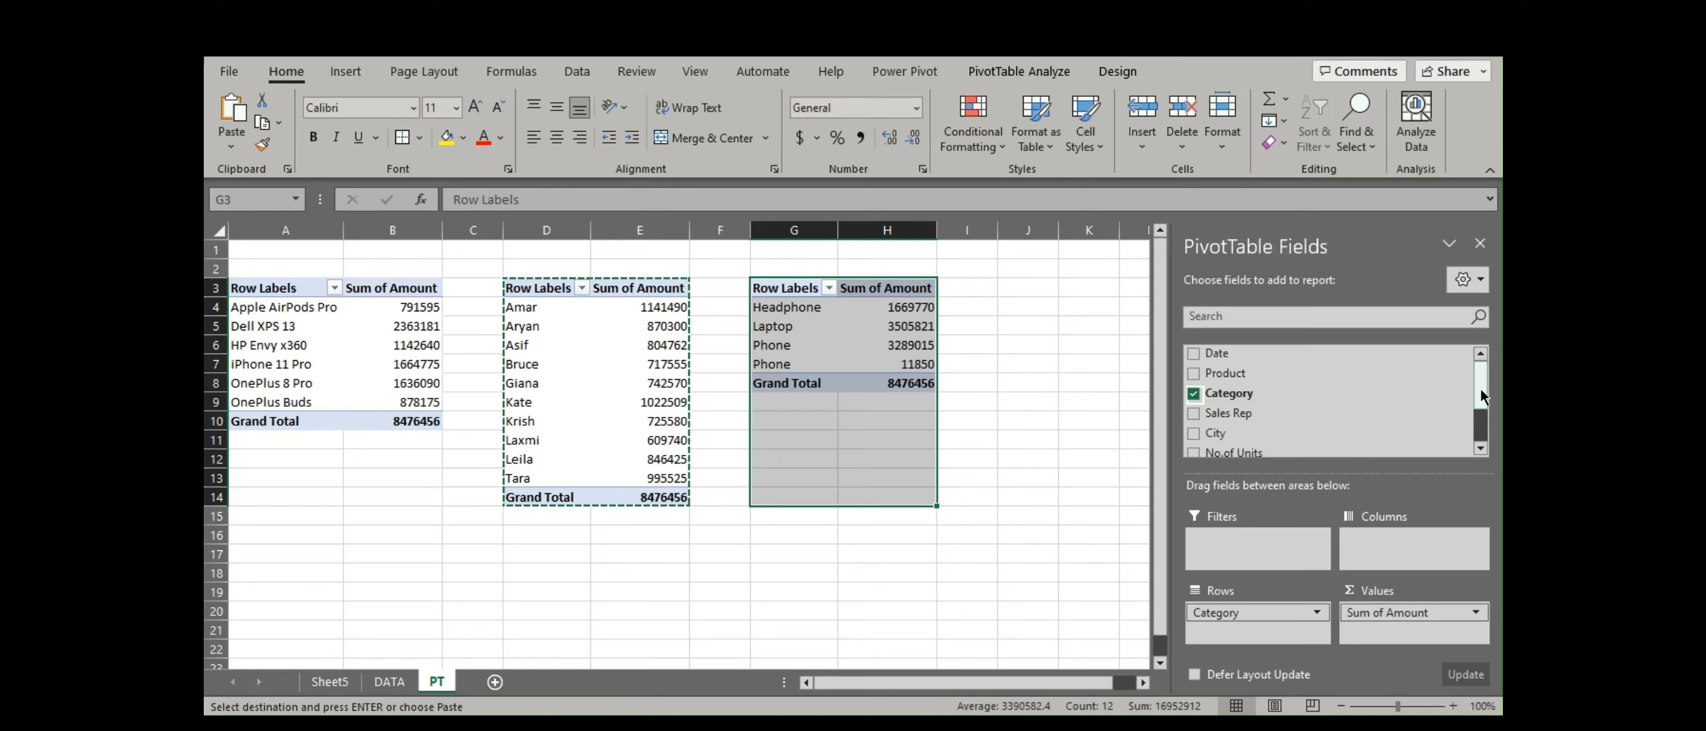
pyautogui.scroll(-2, 1488, 426)
# Paste another copy of the sales rep pivot table at J3.
pyautogui.click(1061, 342)
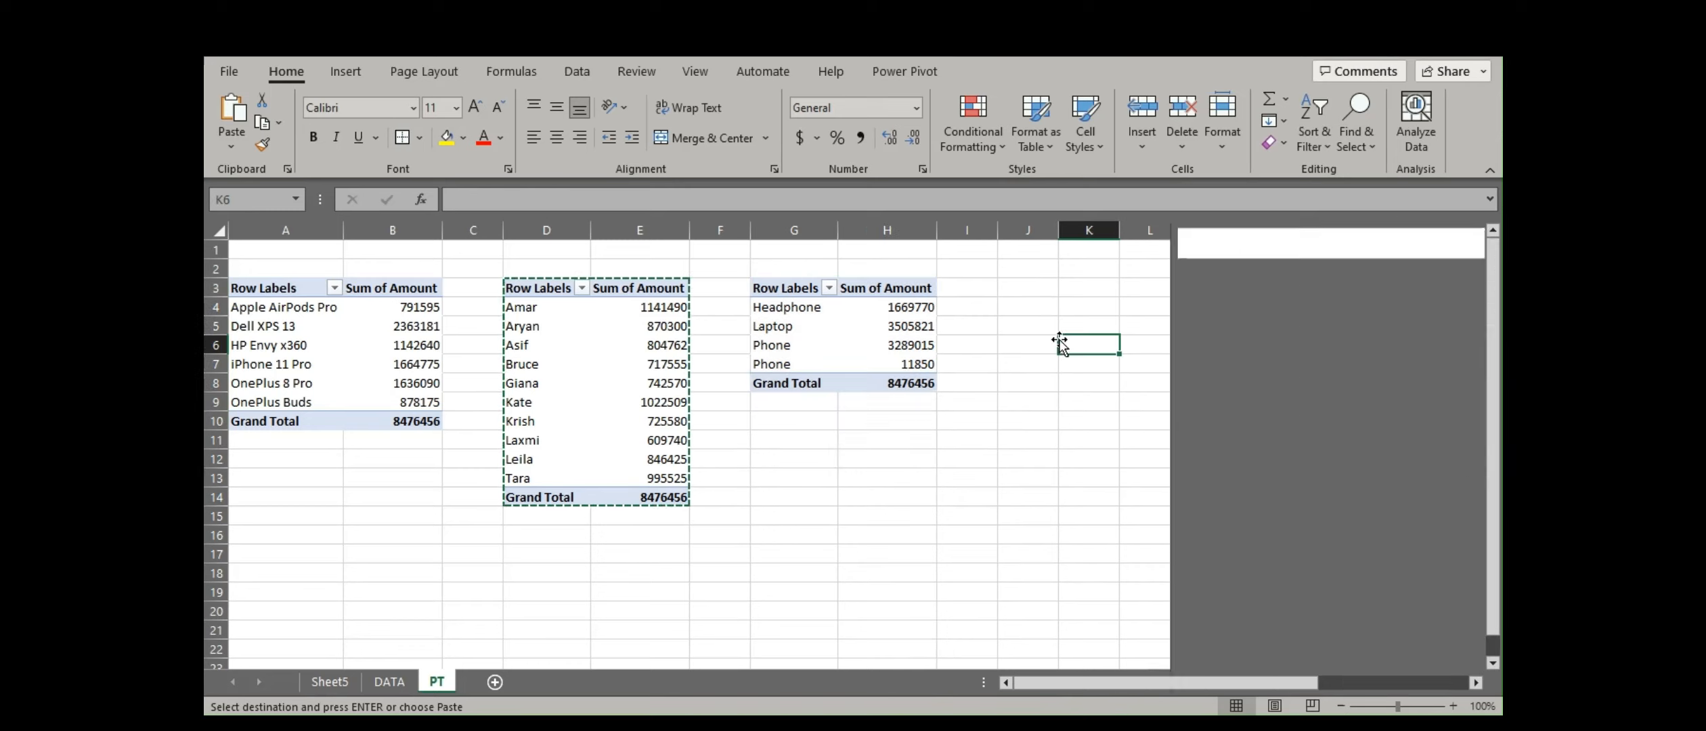
pyautogui.click(1033, 293)
pyautogui.hotkey('ctrl', 'v')
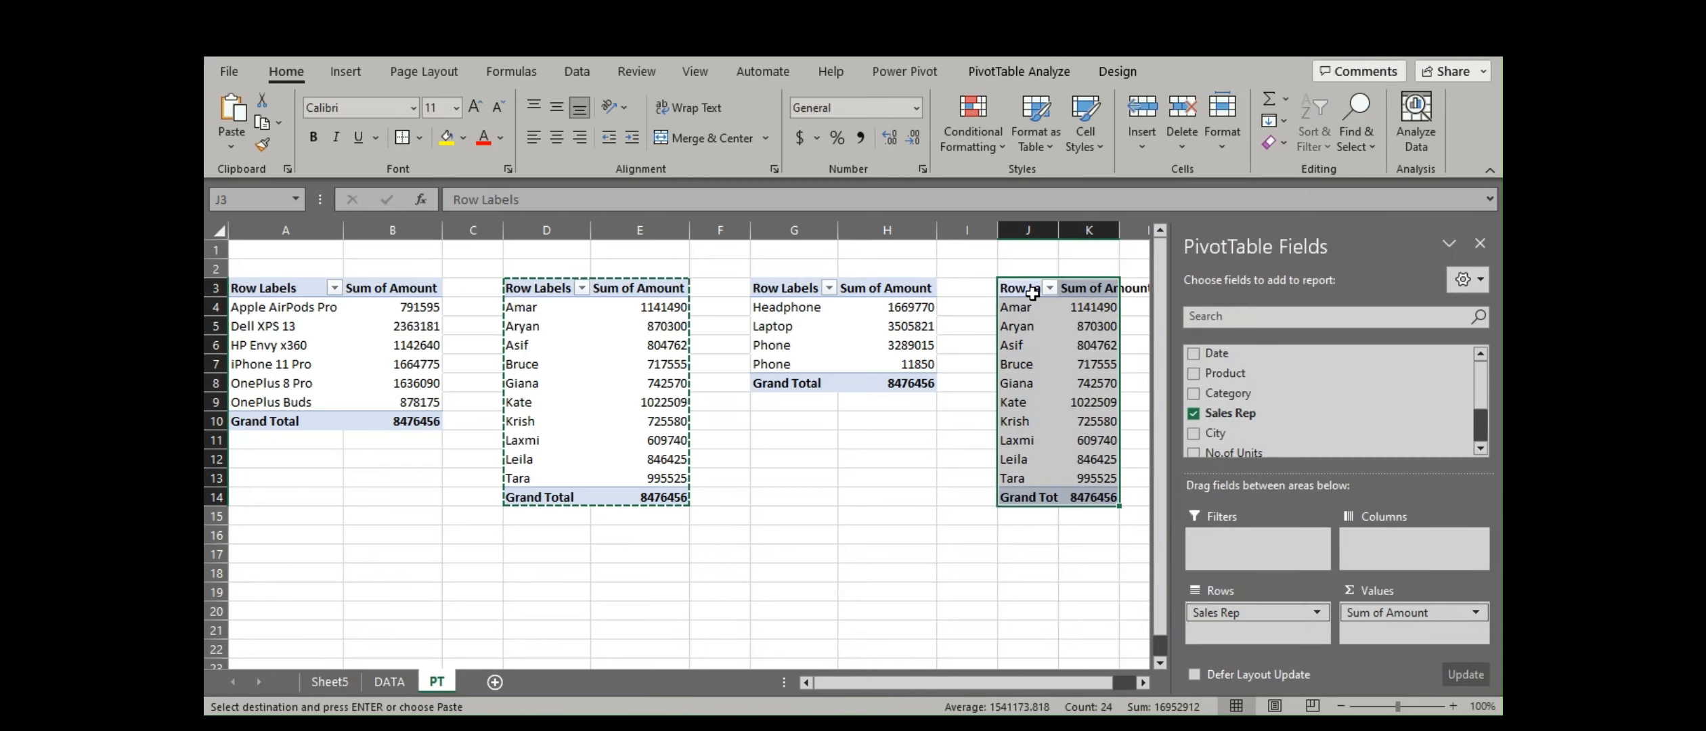
# Following the Sheet5 task list, change the rows of the pivot table at J3 from Sales Rep to Months only, without the Date field.
pyautogui.click(327, 682)
pyautogui.click(449, 606)
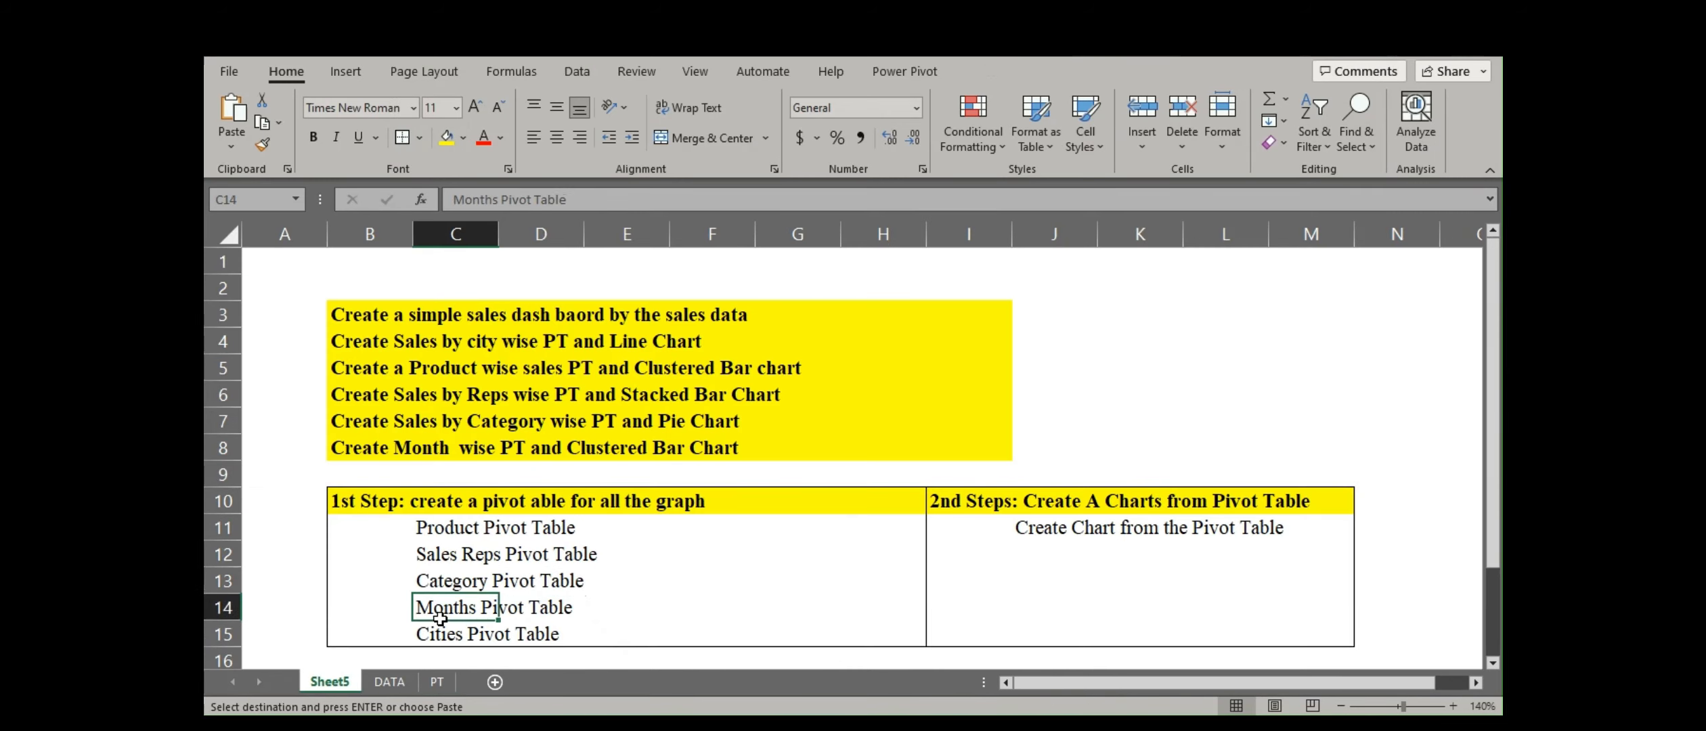
pyautogui.click(437, 682)
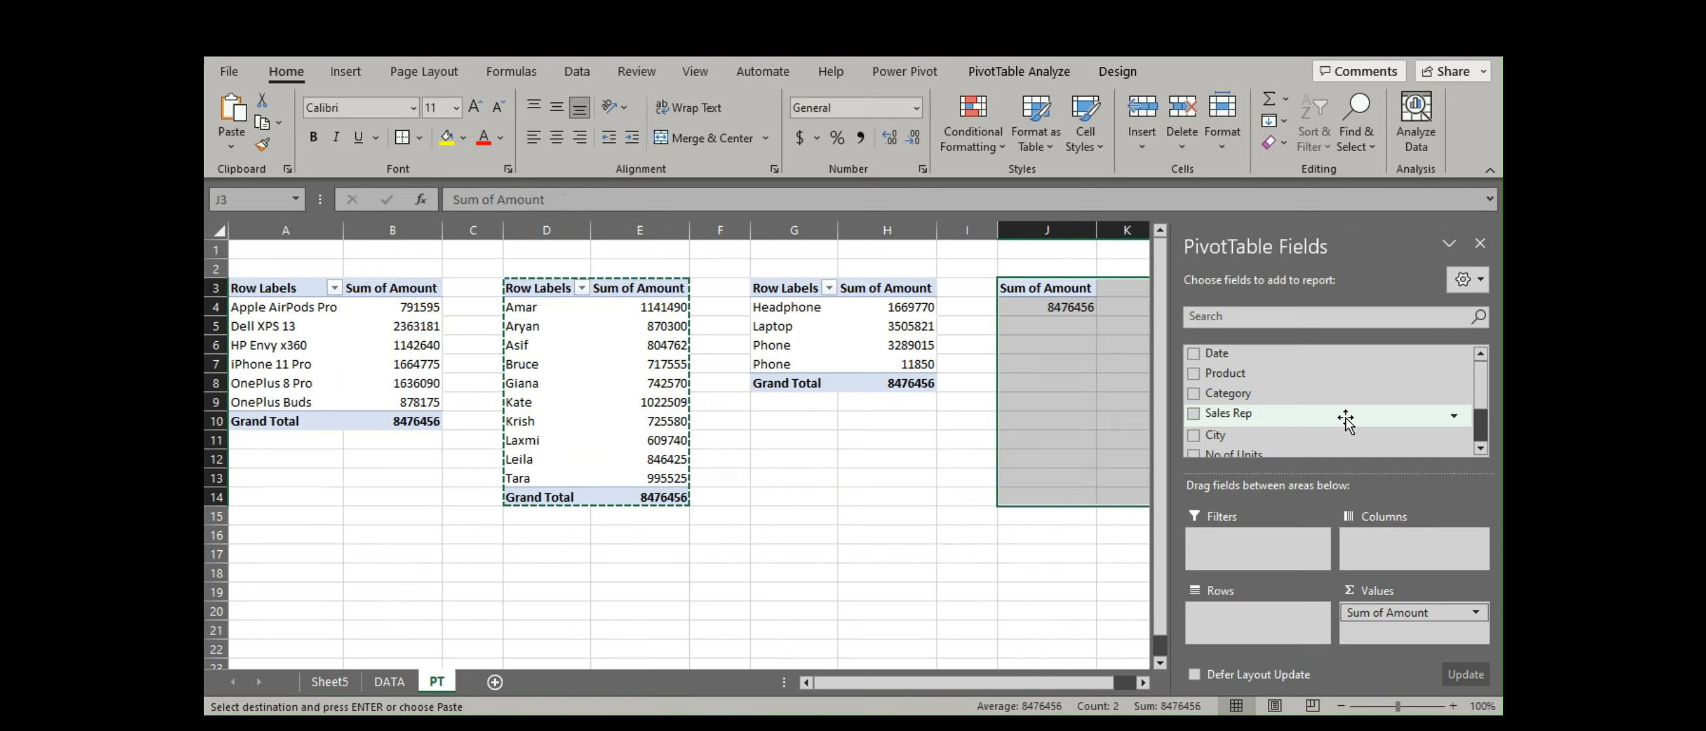
pyautogui.scroll(-2, 1347, 411)
pyautogui.scroll(3, 1411, 417)
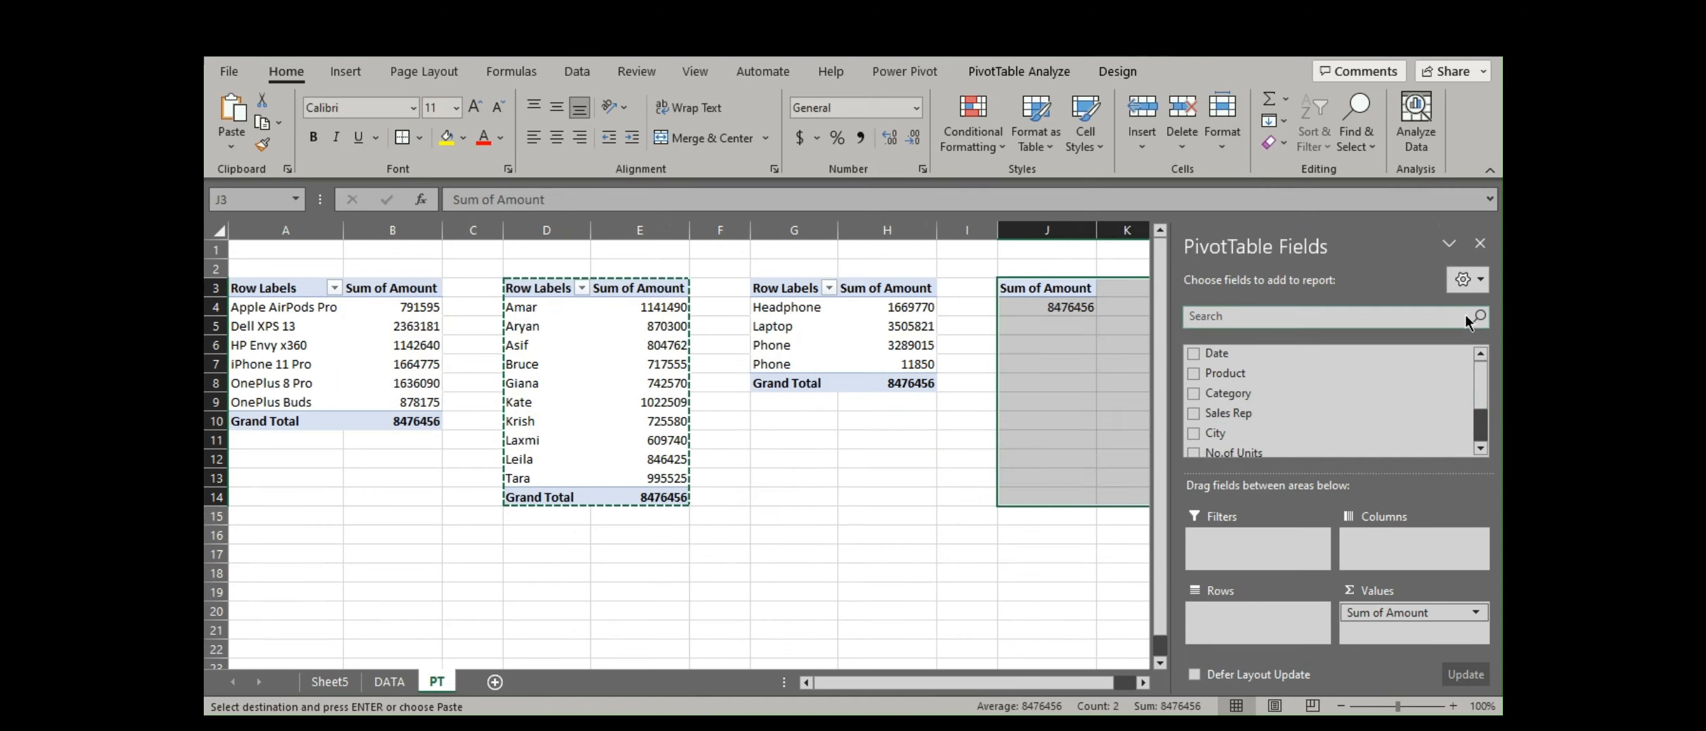
pyautogui.click(1202, 354)
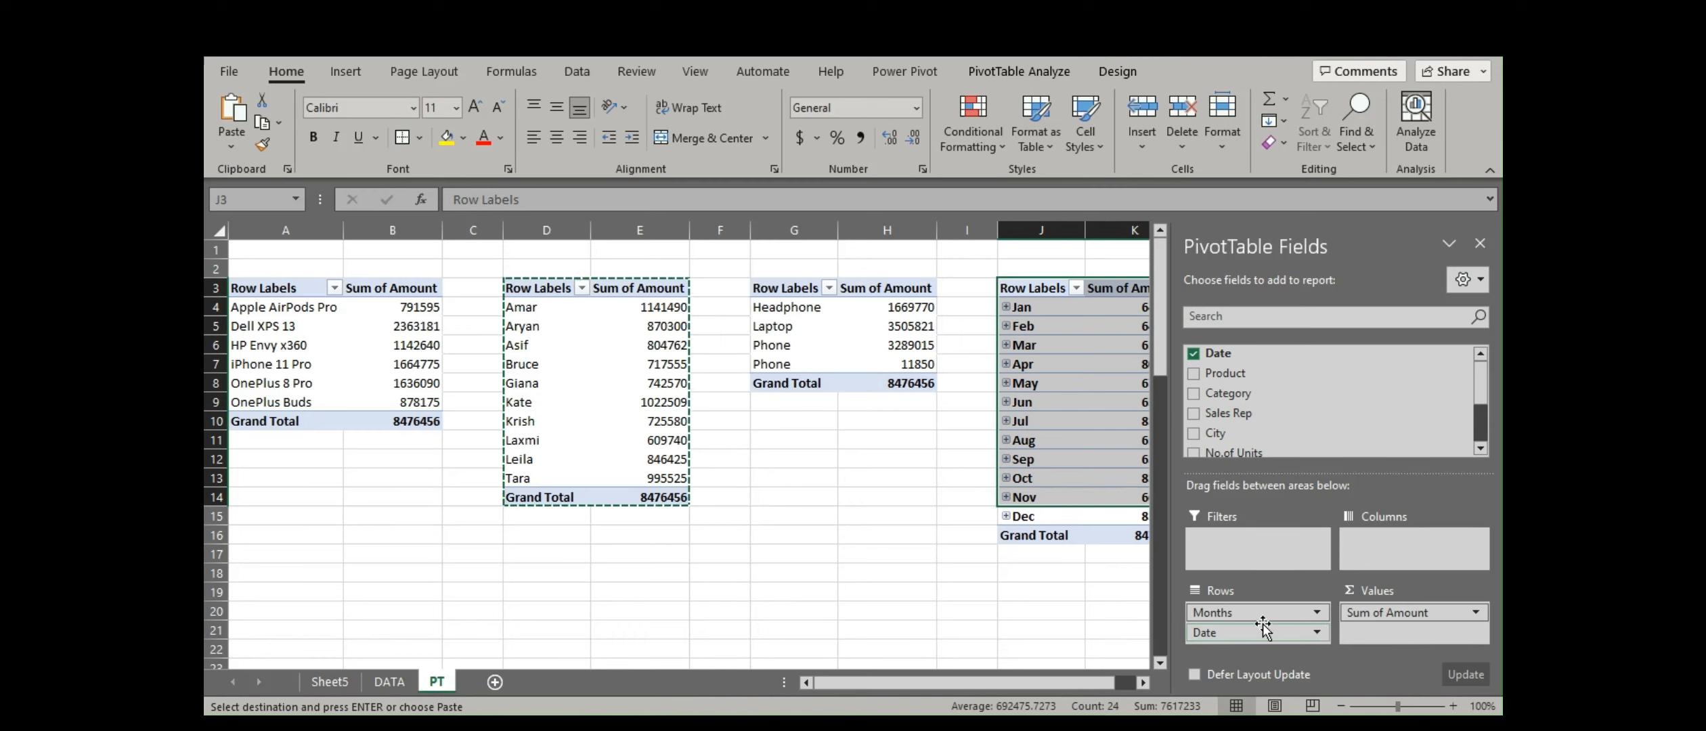
pyautogui.click(1224, 633)
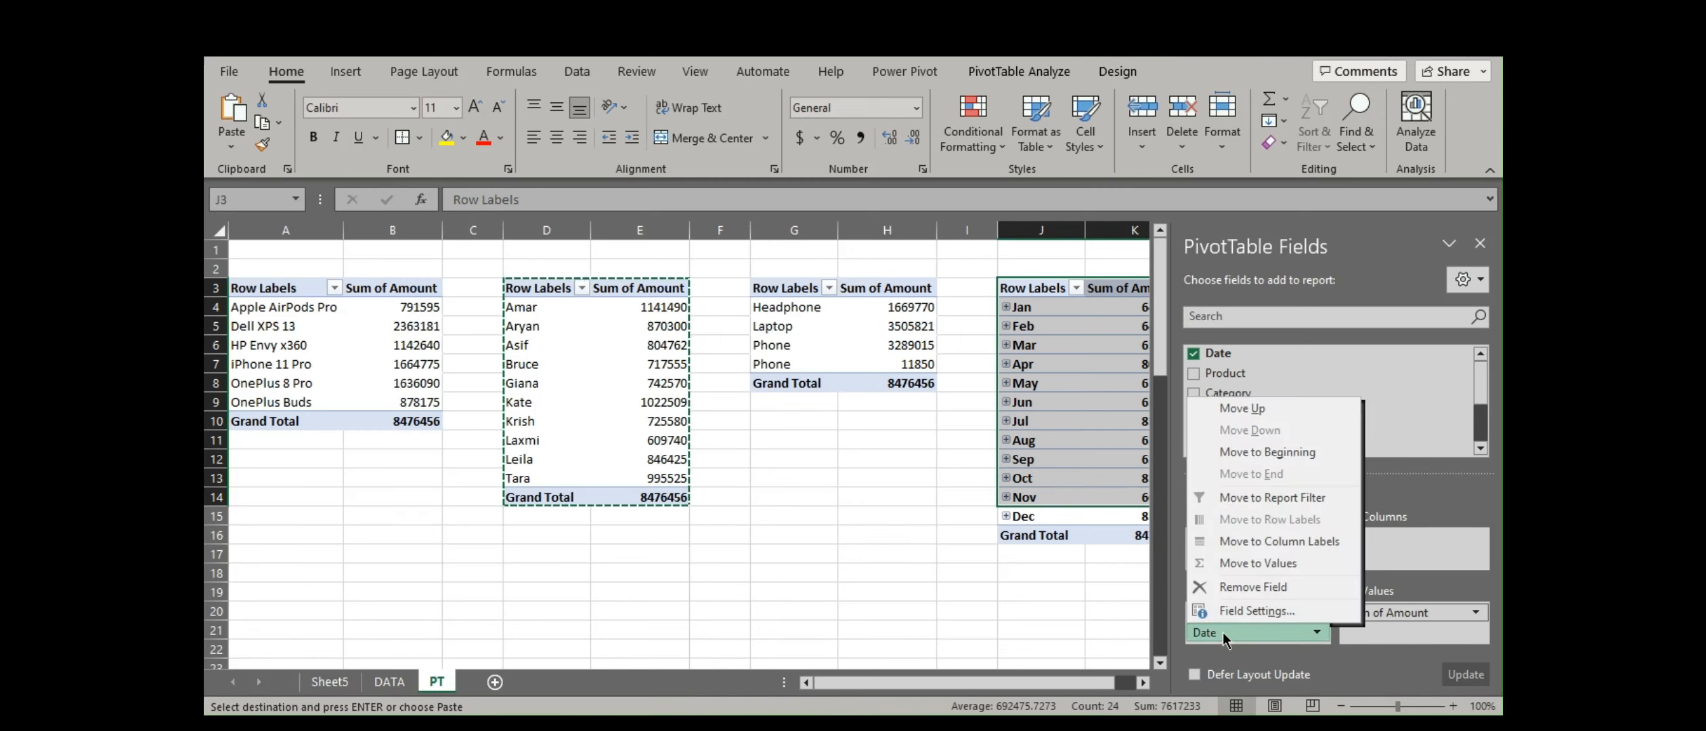
pyautogui.click(1249, 590)
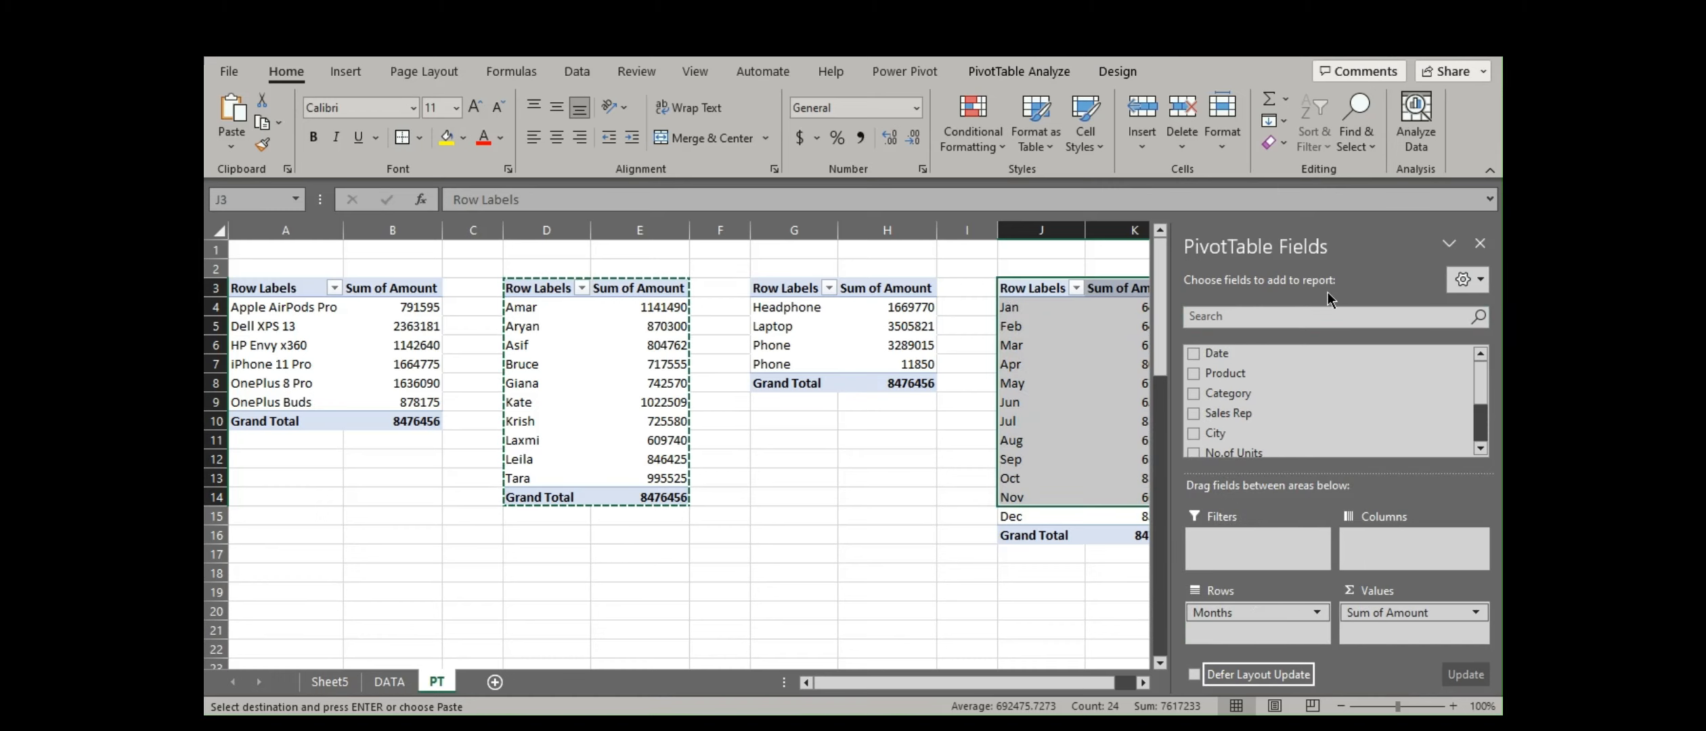
# Paste another copy of the sales rep pivot table at M3, beside the months pivot table.
pyautogui.click(1480, 243)
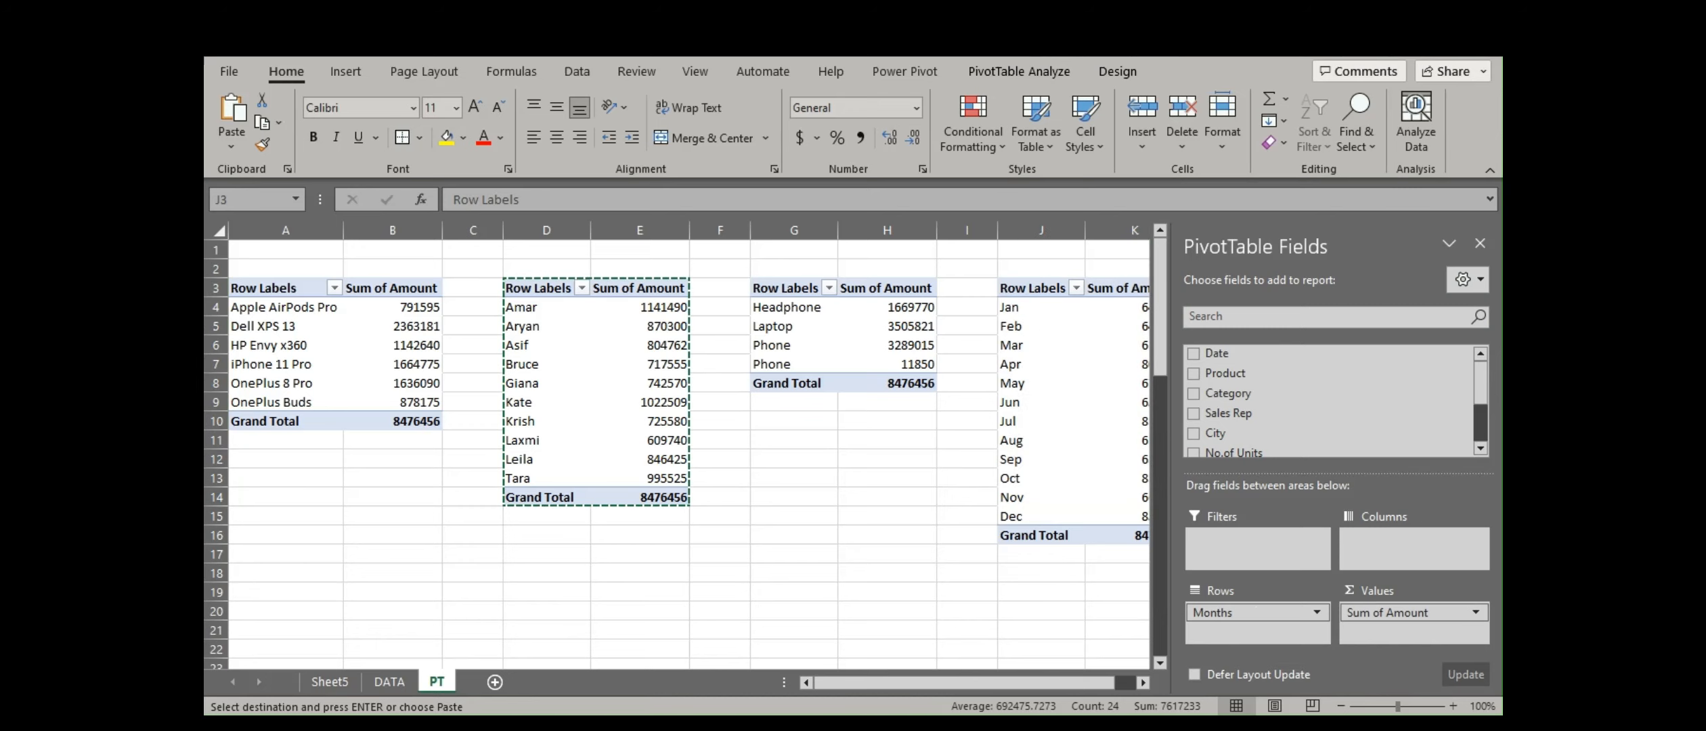
pyautogui.click(1084, 684)
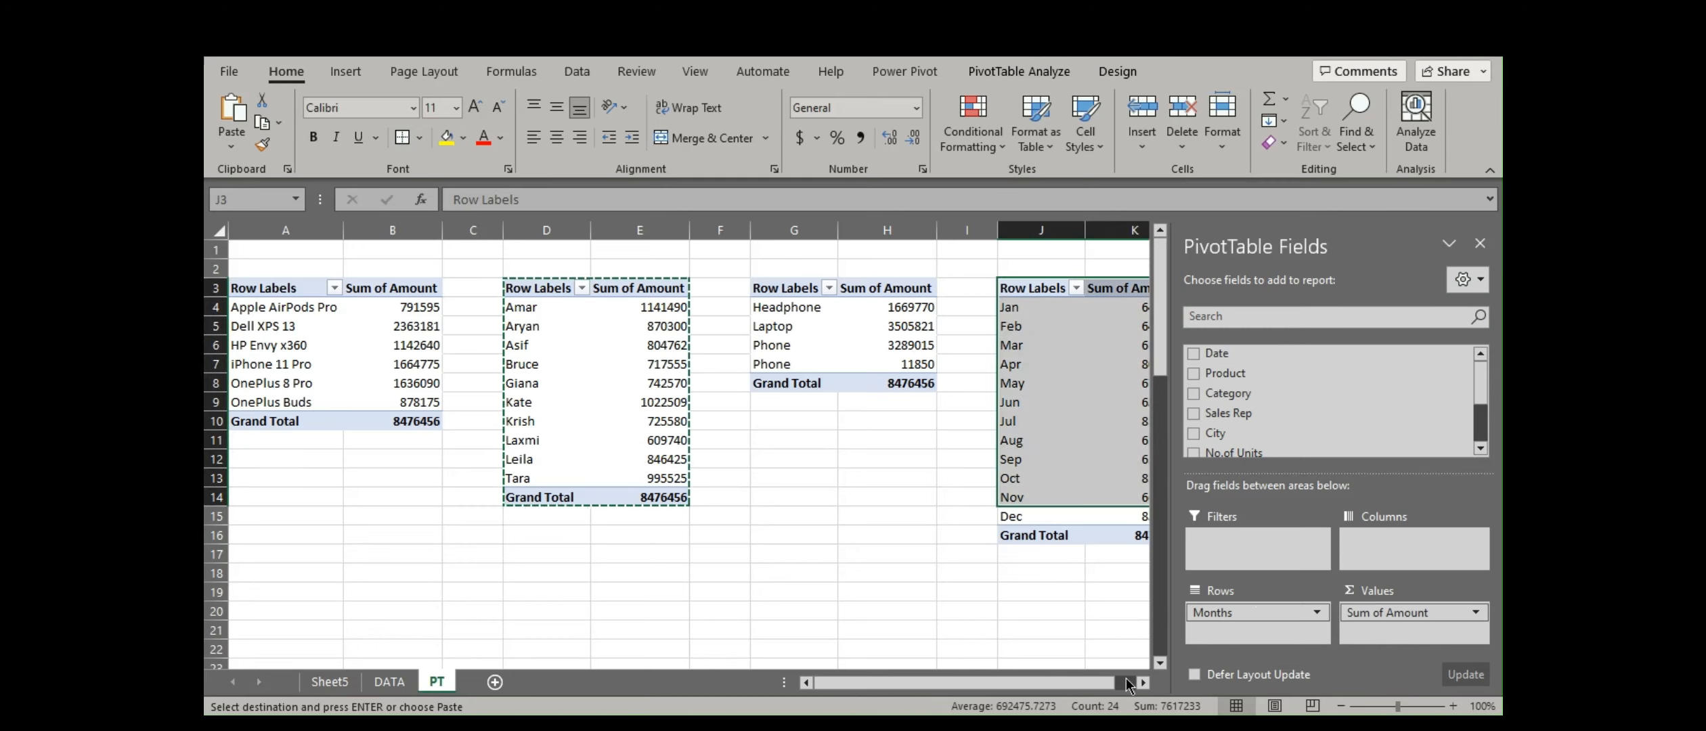
pyautogui.click(1143, 682)
pyautogui.click(1144, 683)
pyautogui.click(1144, 683)
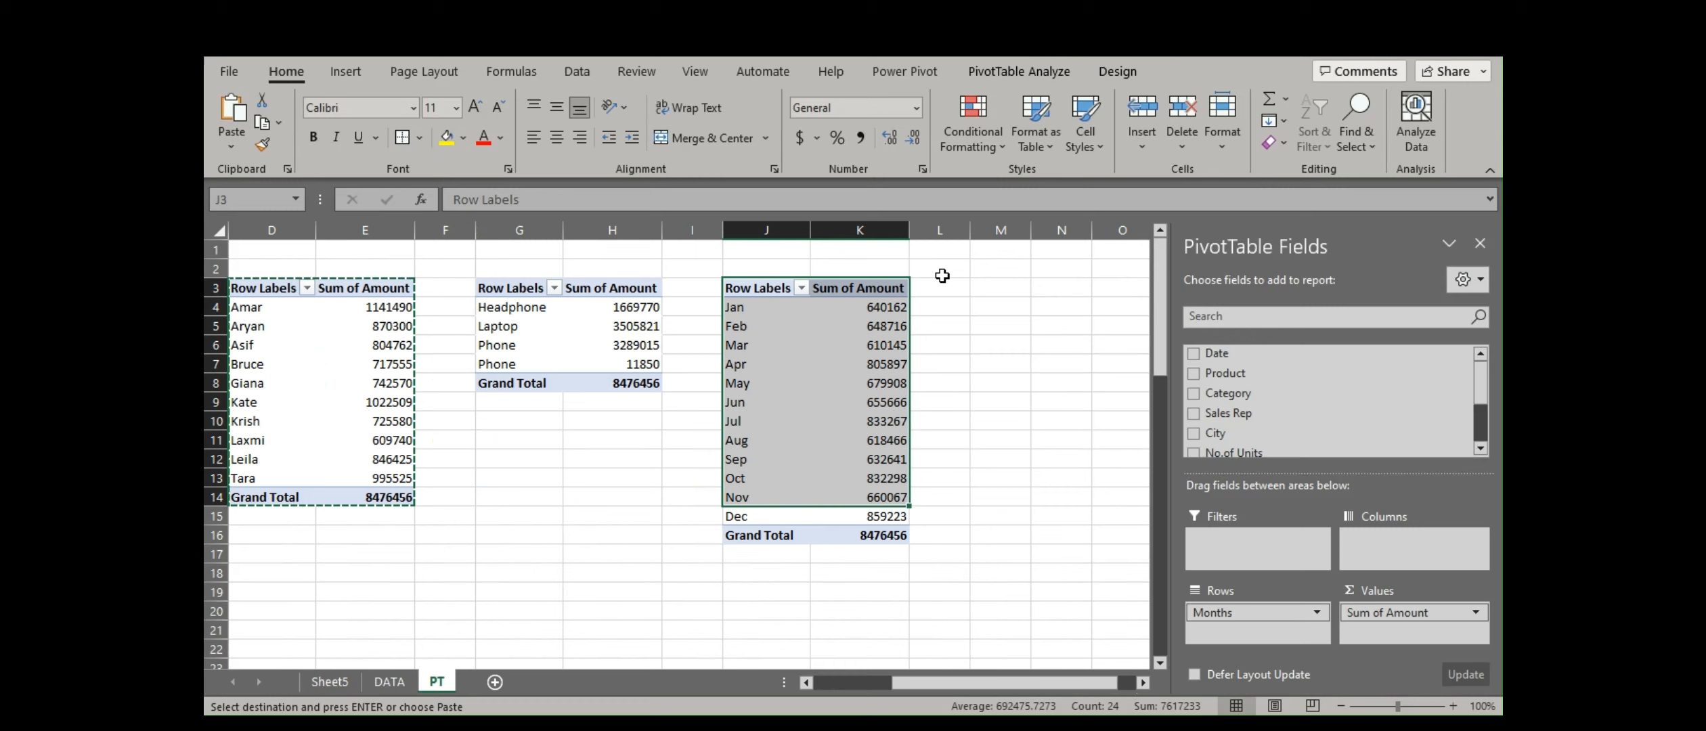
pyautogui.click(979, 286)
pyautogui.hotkey('ctrl', 'v')
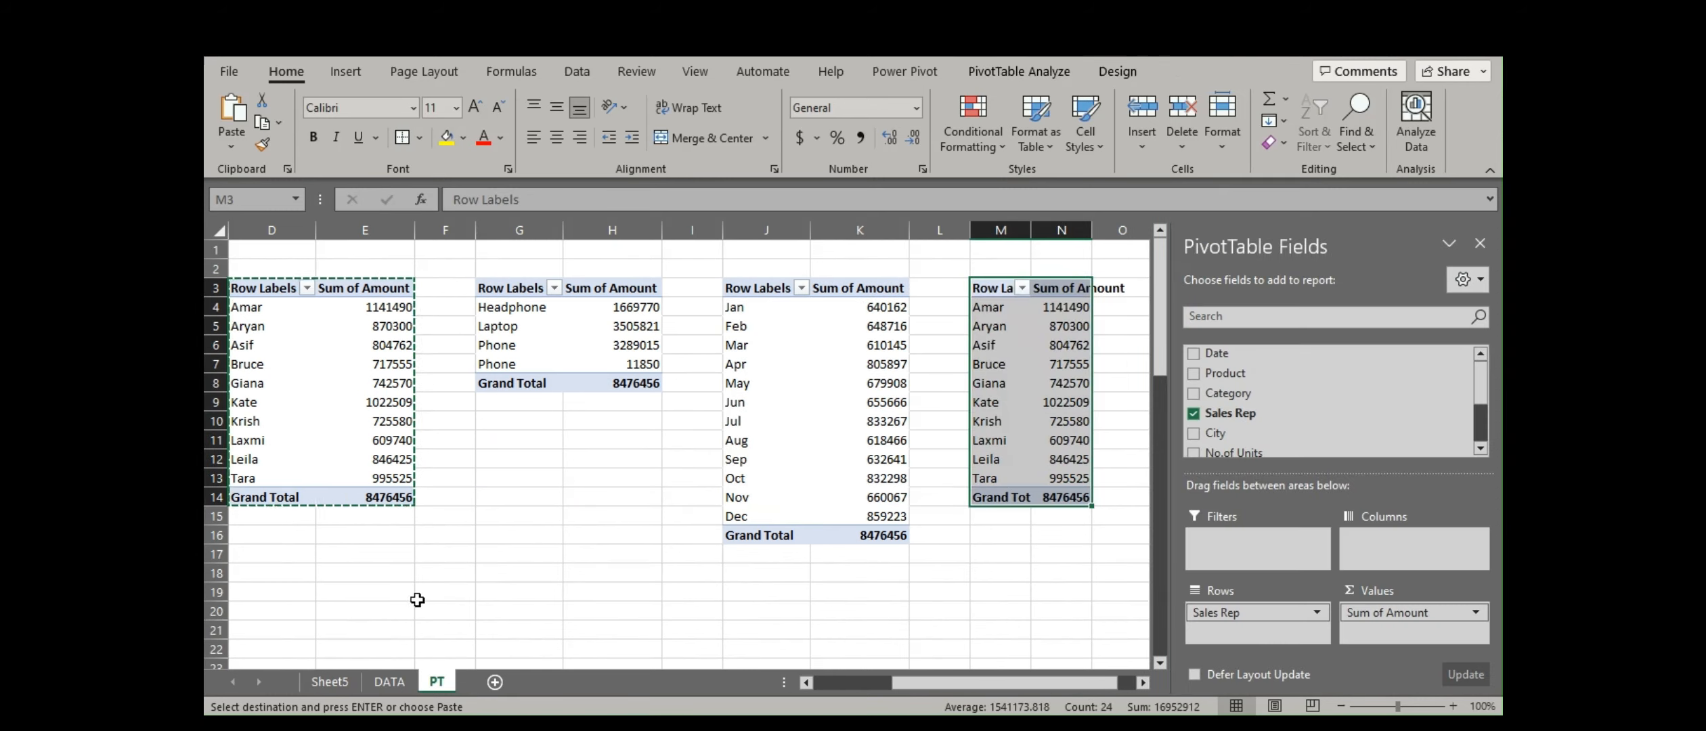
# Following the Sheet5 task list, replace Sales Rep with City as rows in the pivot table at M3 and save the workbook.
pyautogui.click(328, 682)
pyautogui.click(425, 632)
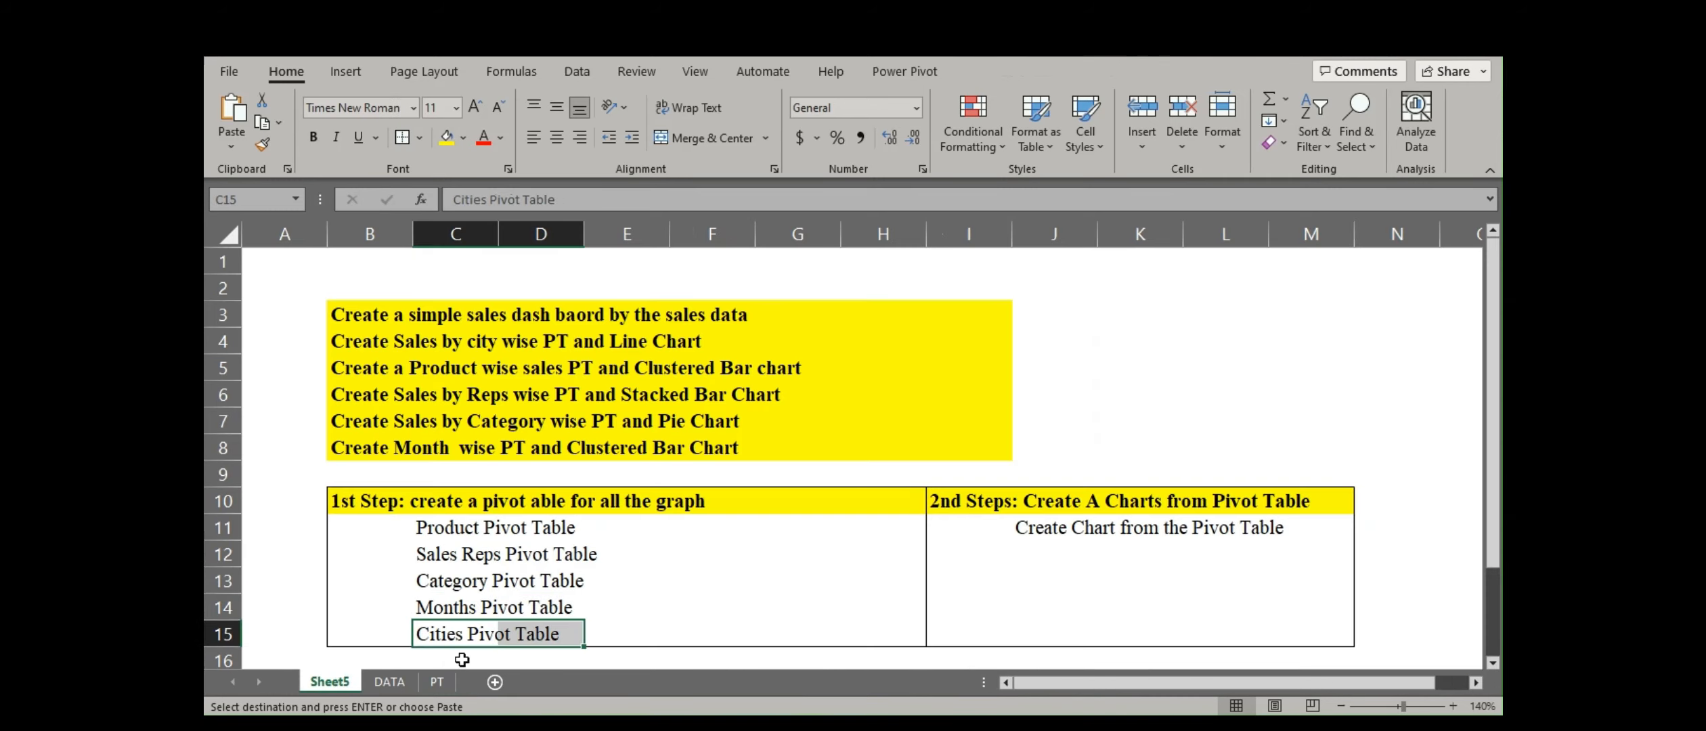
pyautogui.click(436, 681)
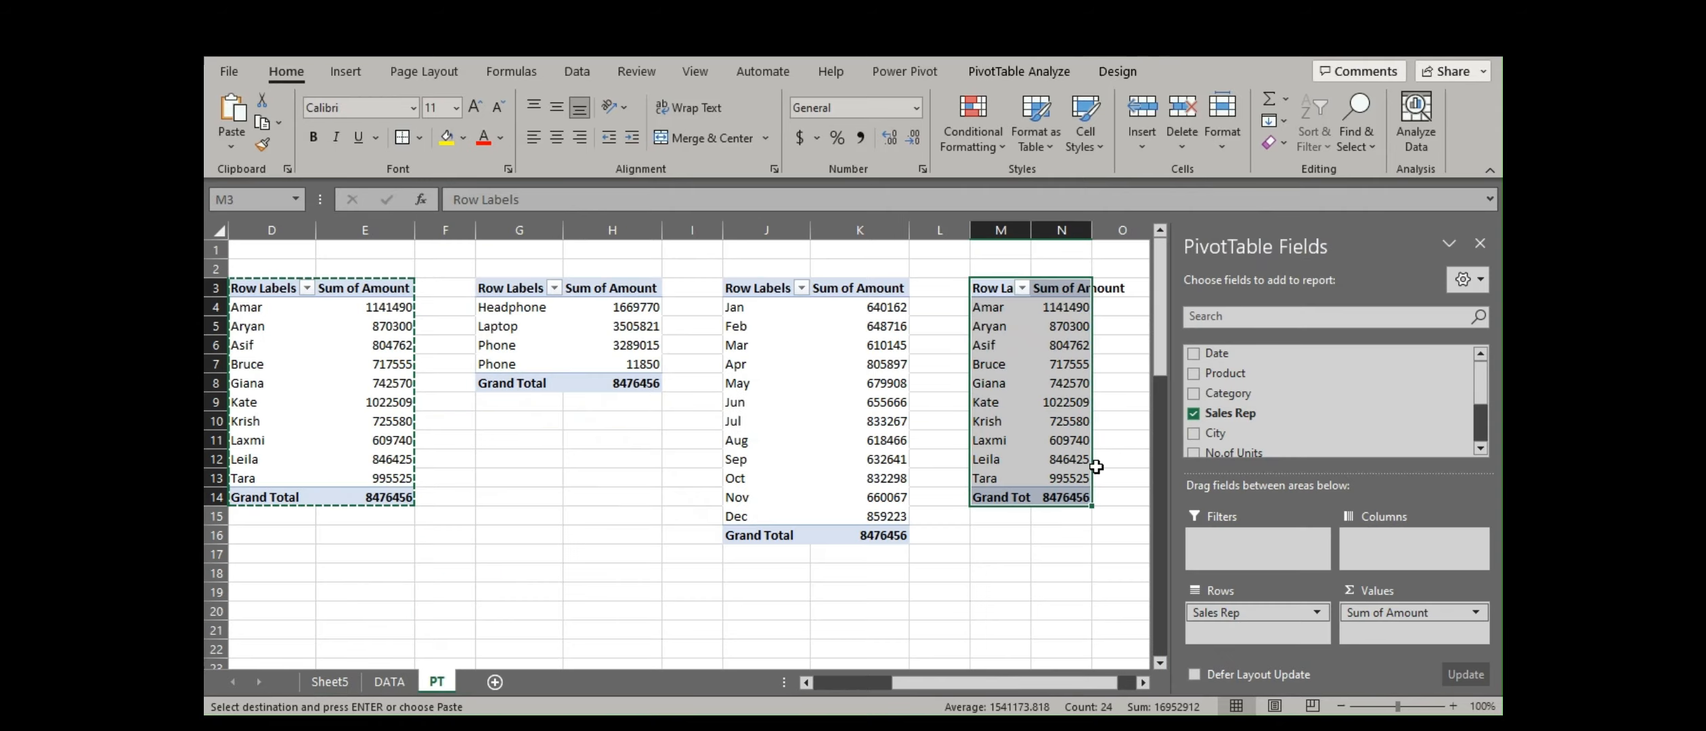
pyautogui.click(1194, 413)
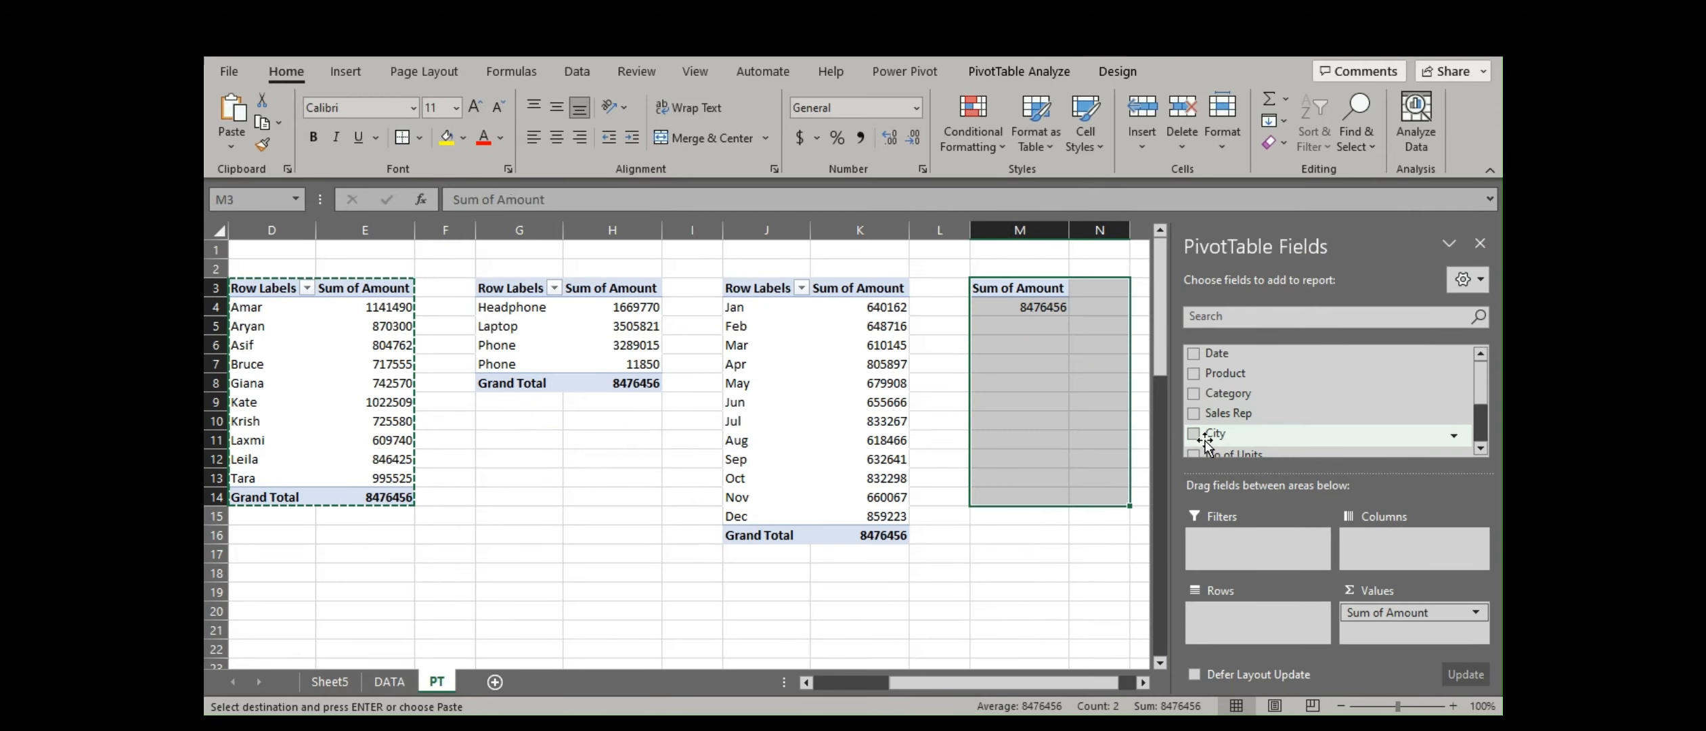
pyautogui.click(1194, 434)
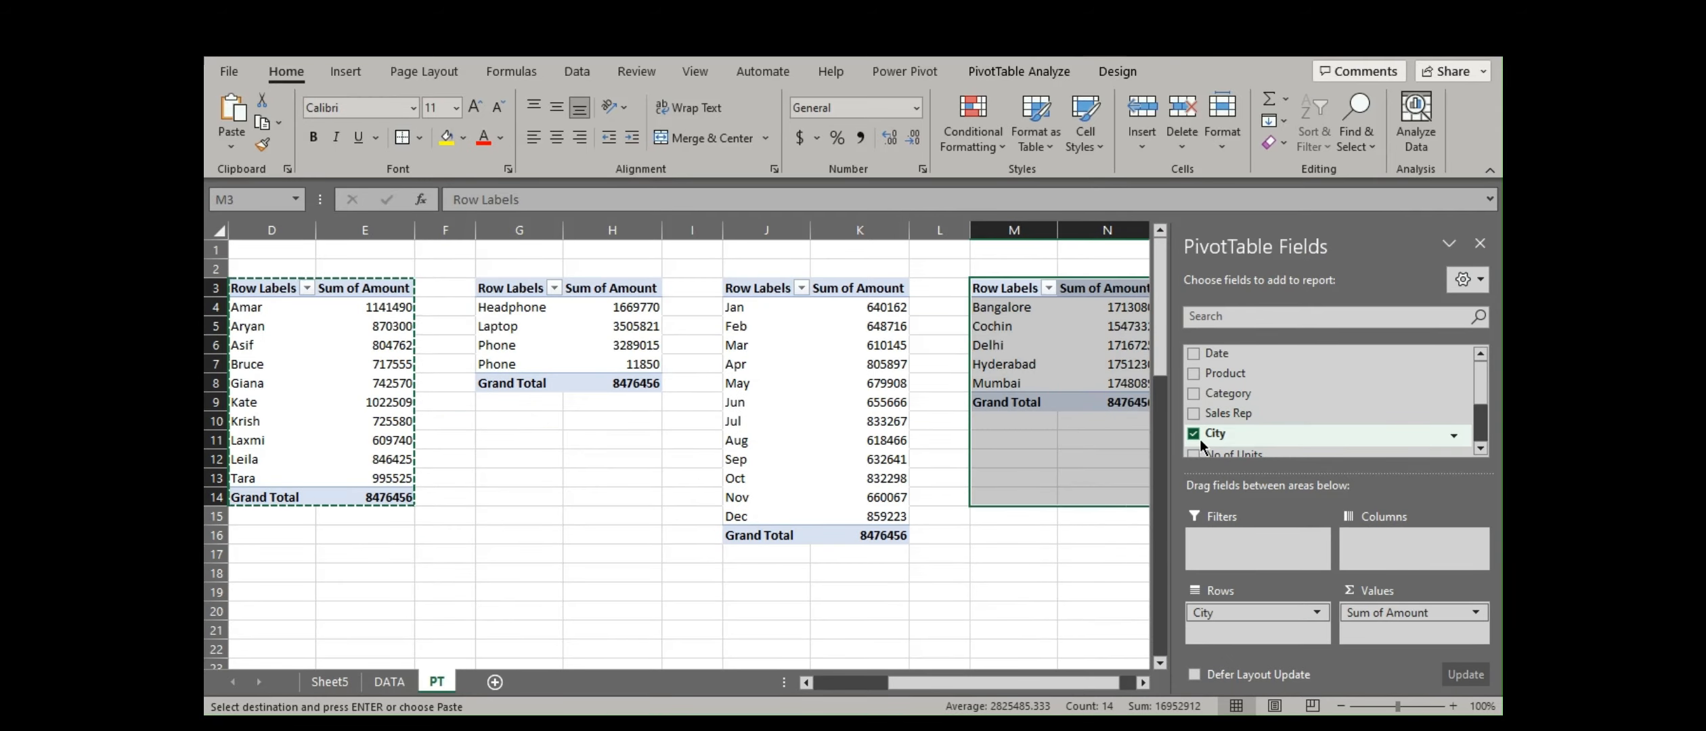
pyautogui.click(1480, 244)
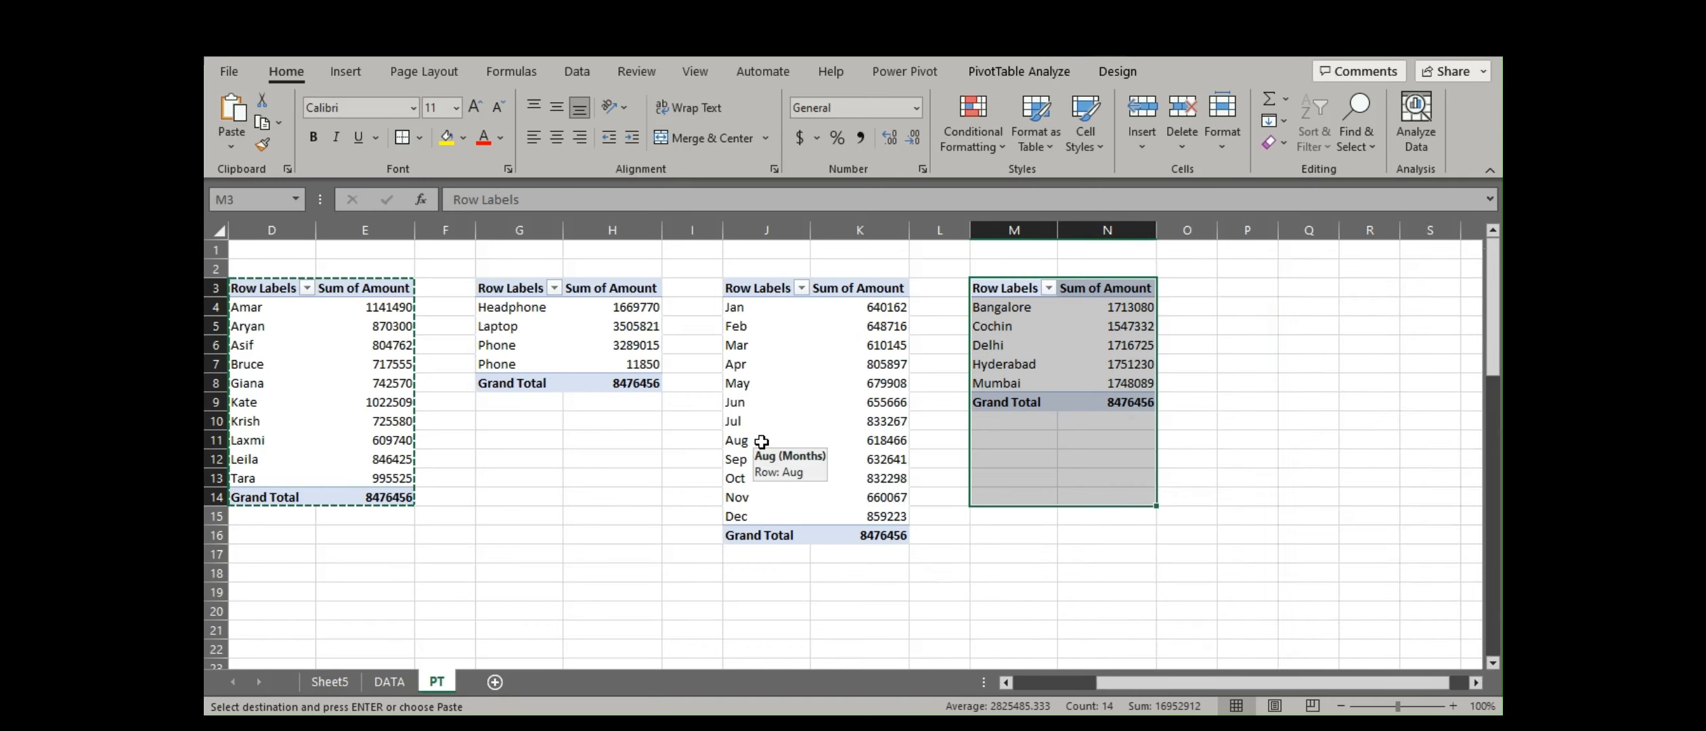
pyautogui.hotkey('ctrl', 's')
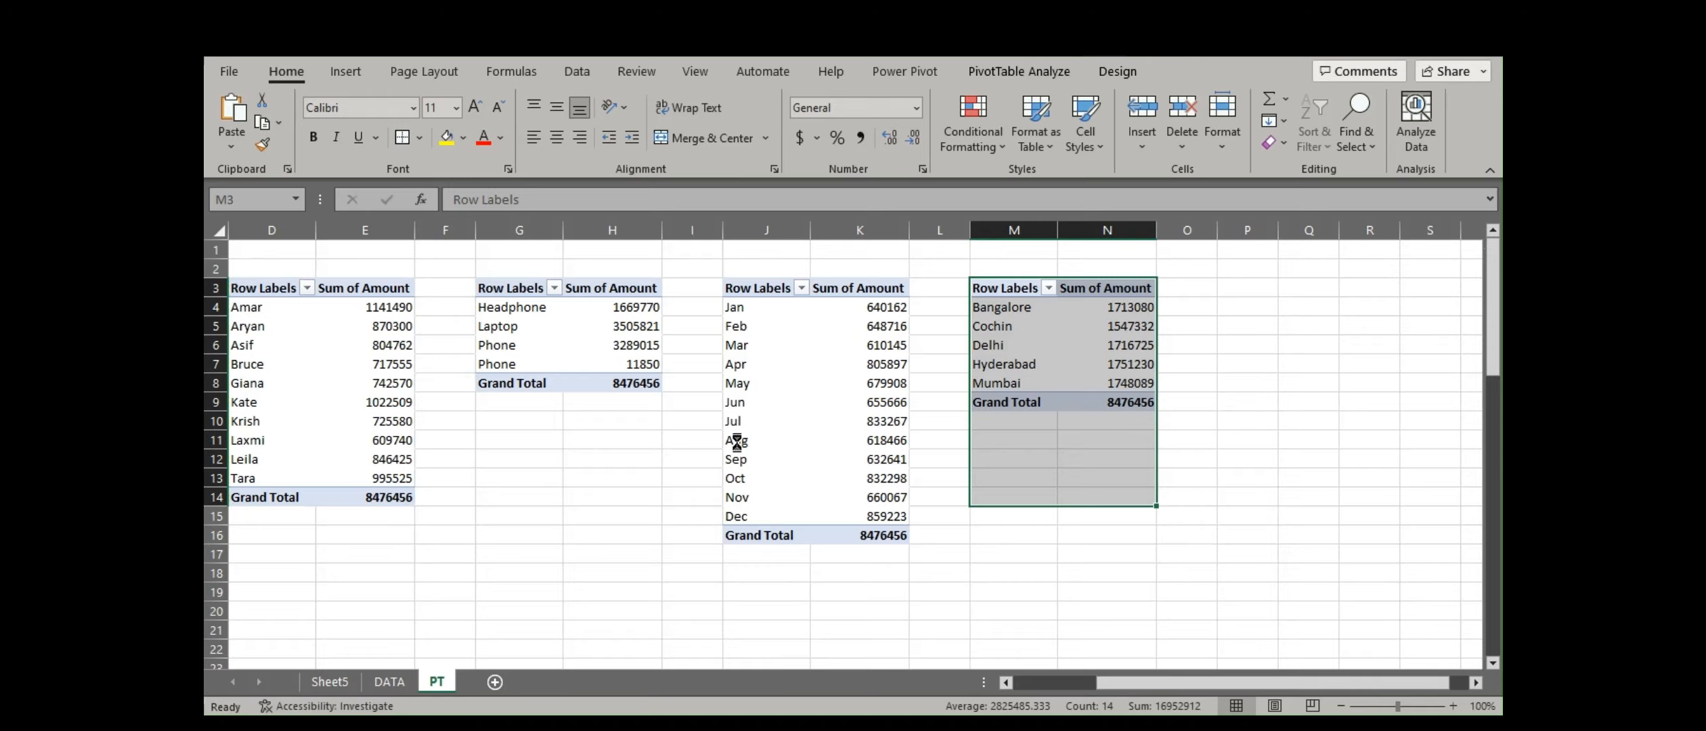
pyautogui.click(215, 74)
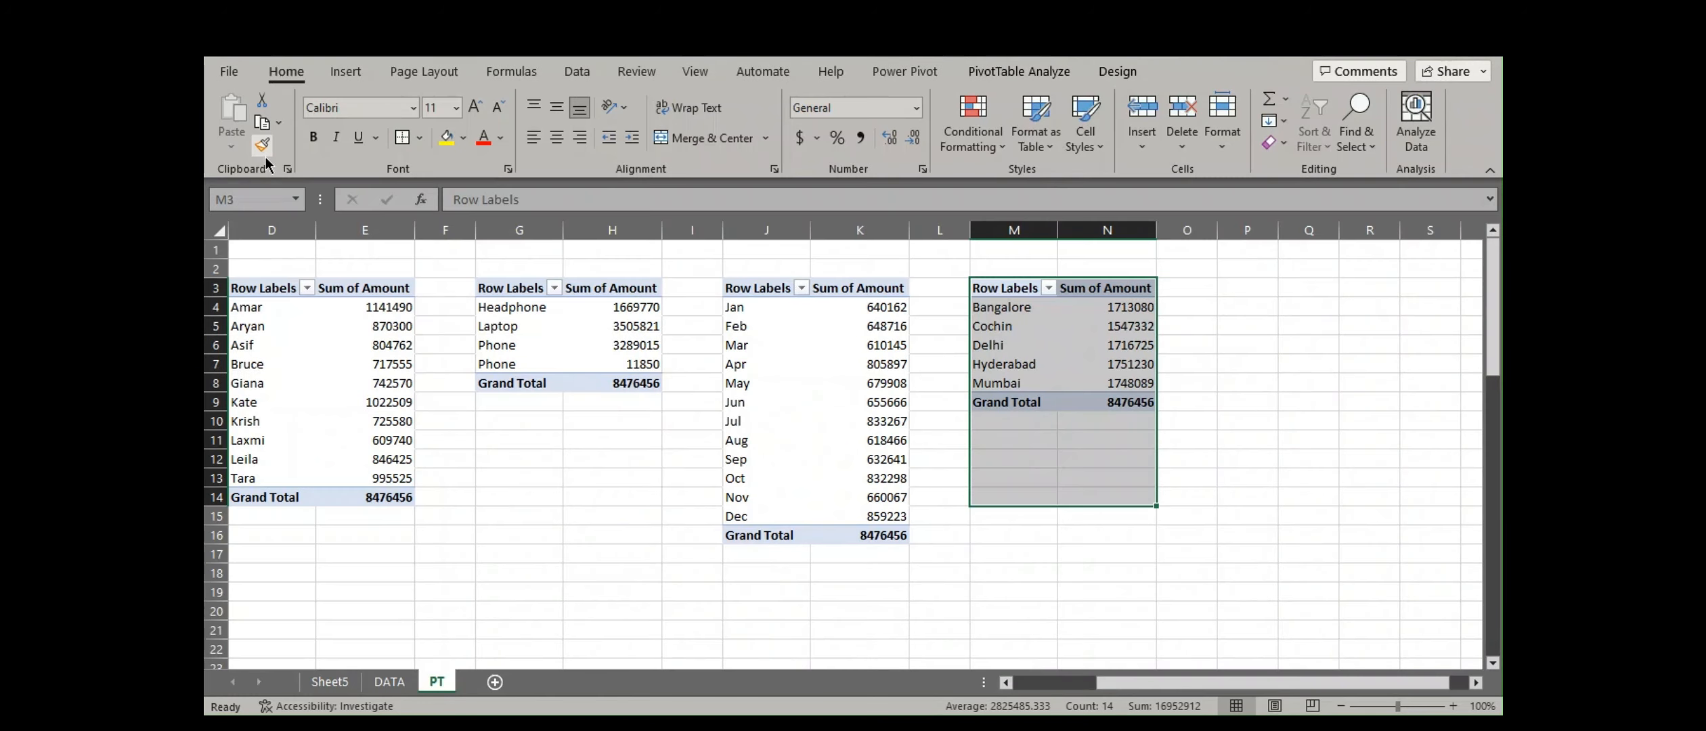
# Add a new worksheet after PT and name it DASHBOARD.
pyautogui.click(494, 682)
pyautogui.rightClick(488, 684)
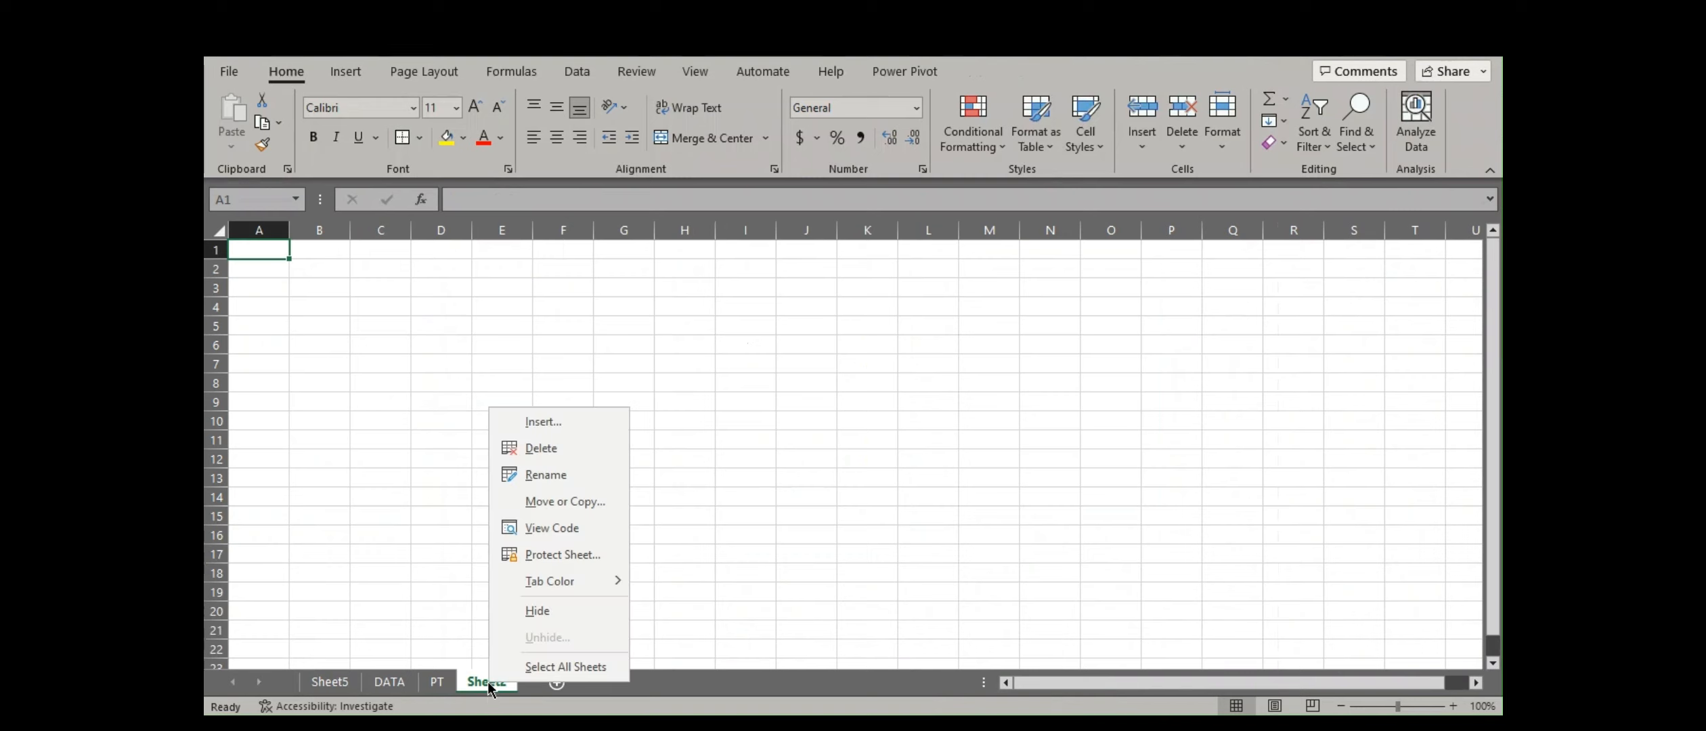
pyautogui.click(595, 469)
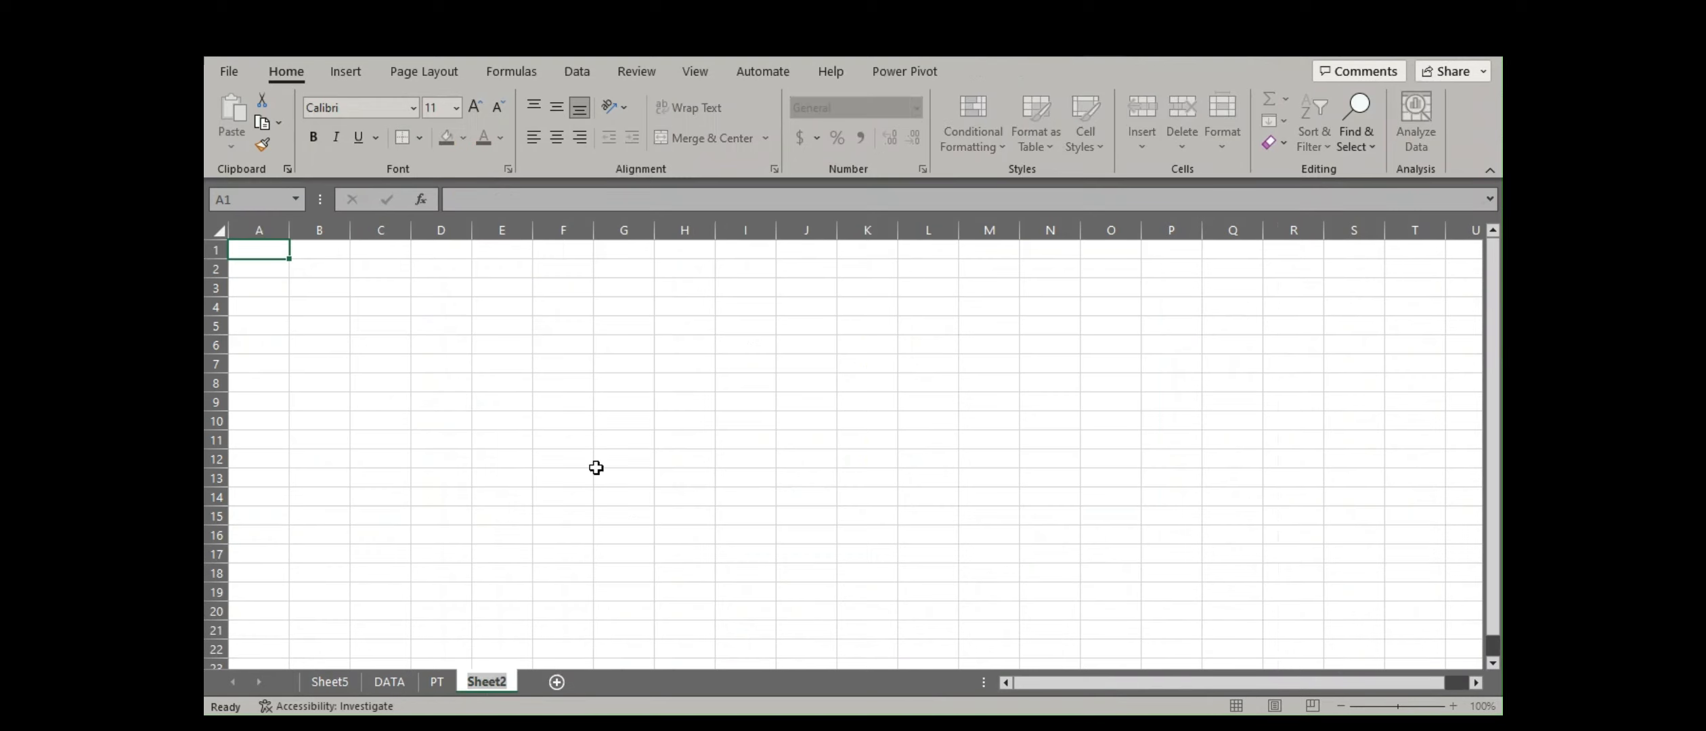
pyautogui.write('d')
pyautogui.press('BackSpace')
pyautogui.write('DASG')
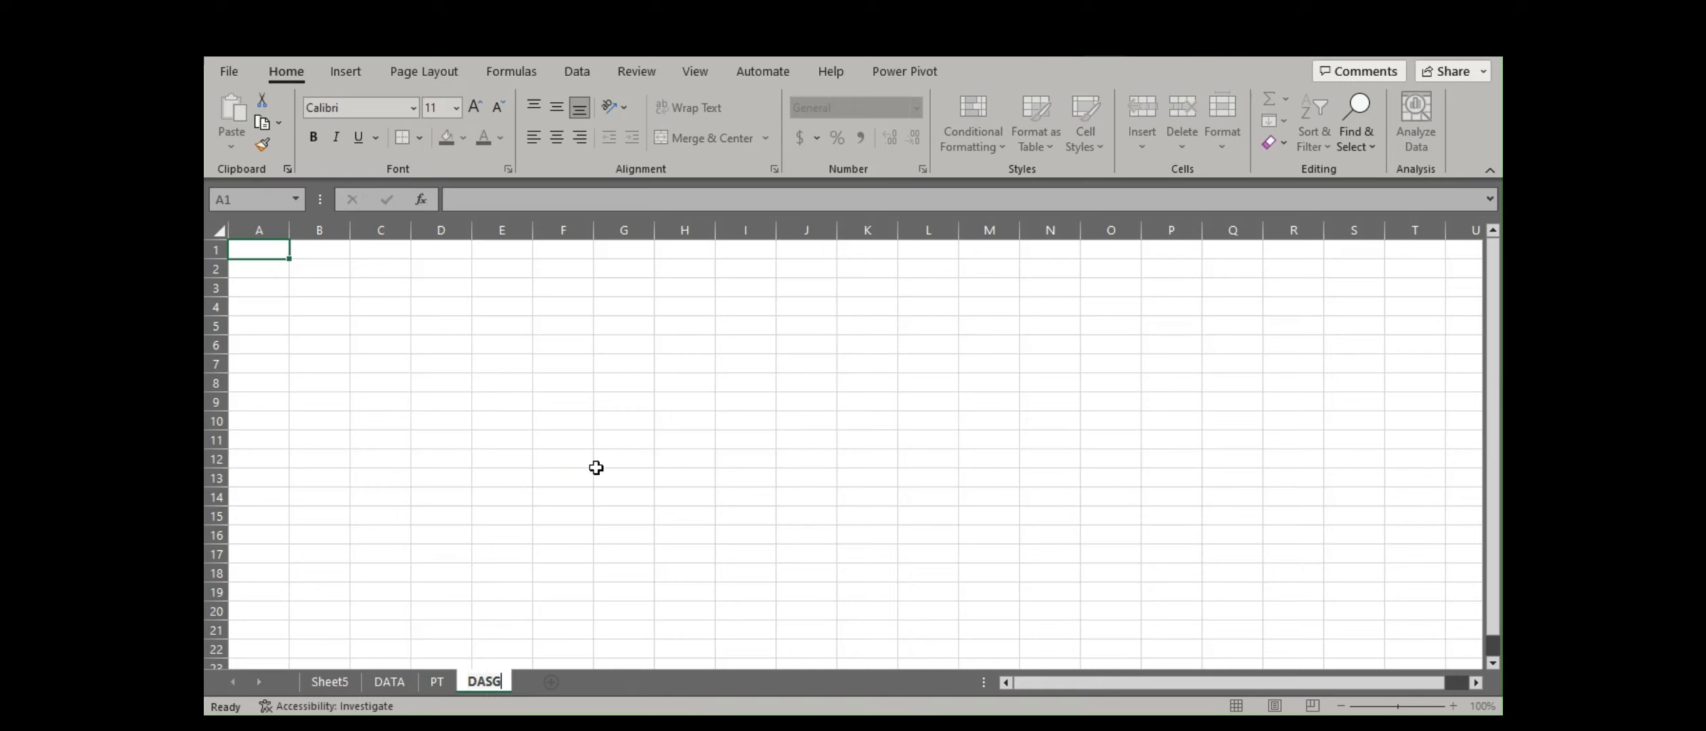
pyautogui.press('BackSpace')
pyautogui.write('HBOAR')
pyautogui.write('D')
pyautogui.press('Return')
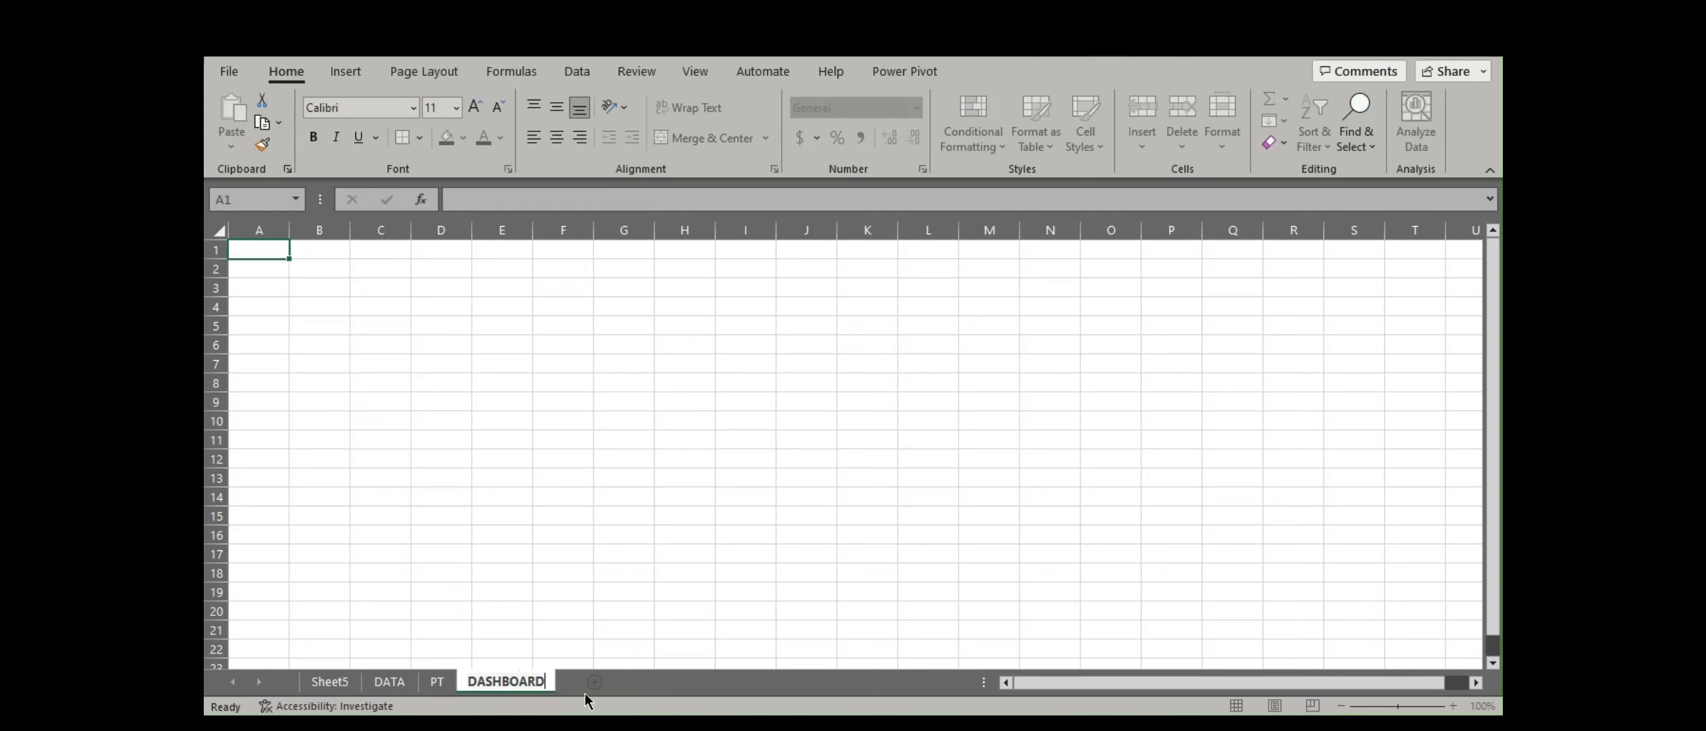
# Hide the gridlines on the DASHBOARD sheet.
pyautogui.click(502, 554)
pyautogui.click(496, 352)
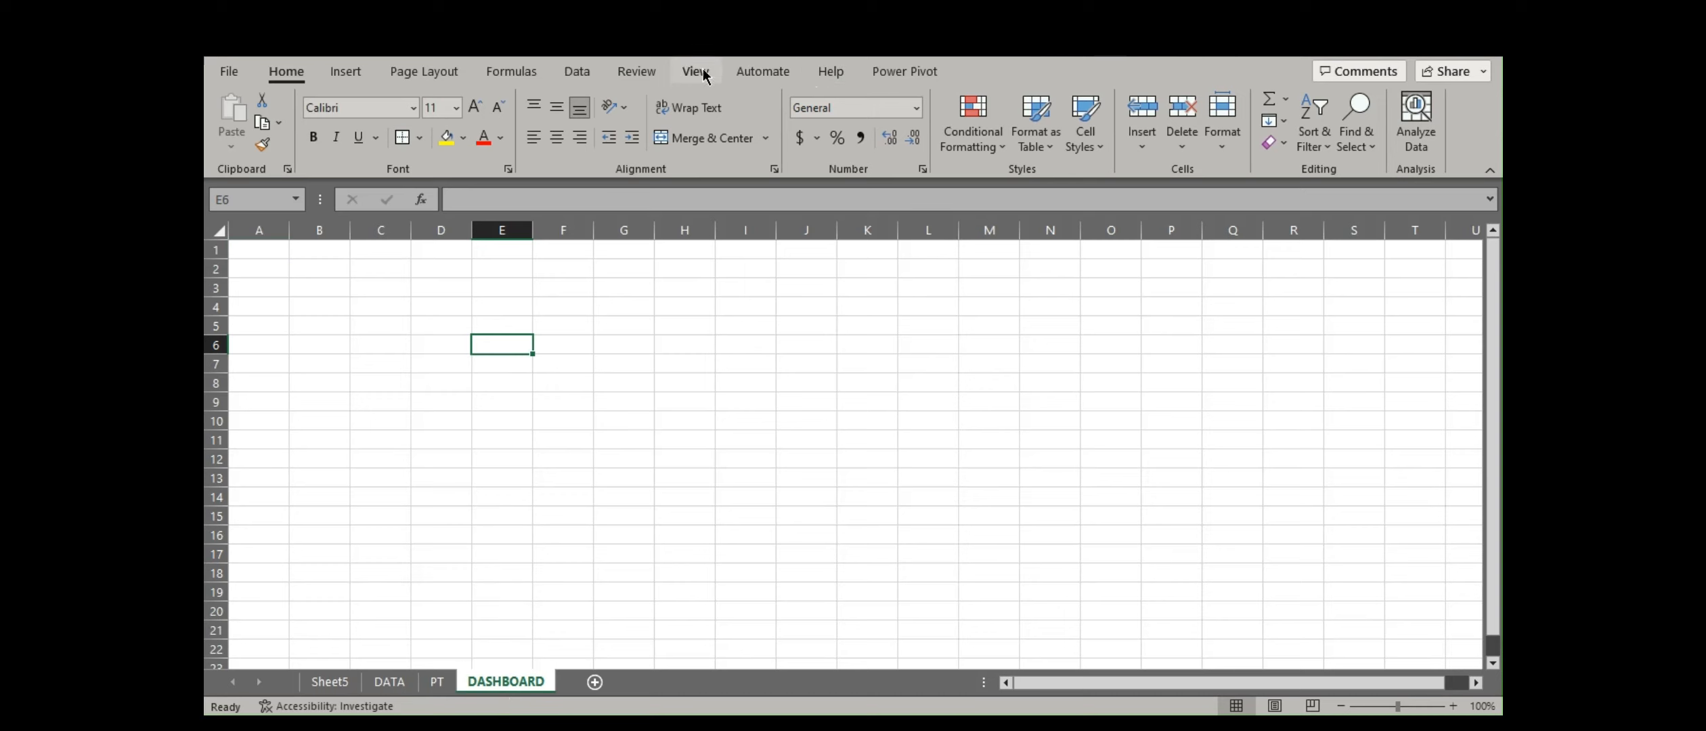
pyautogui.click(683, 72)
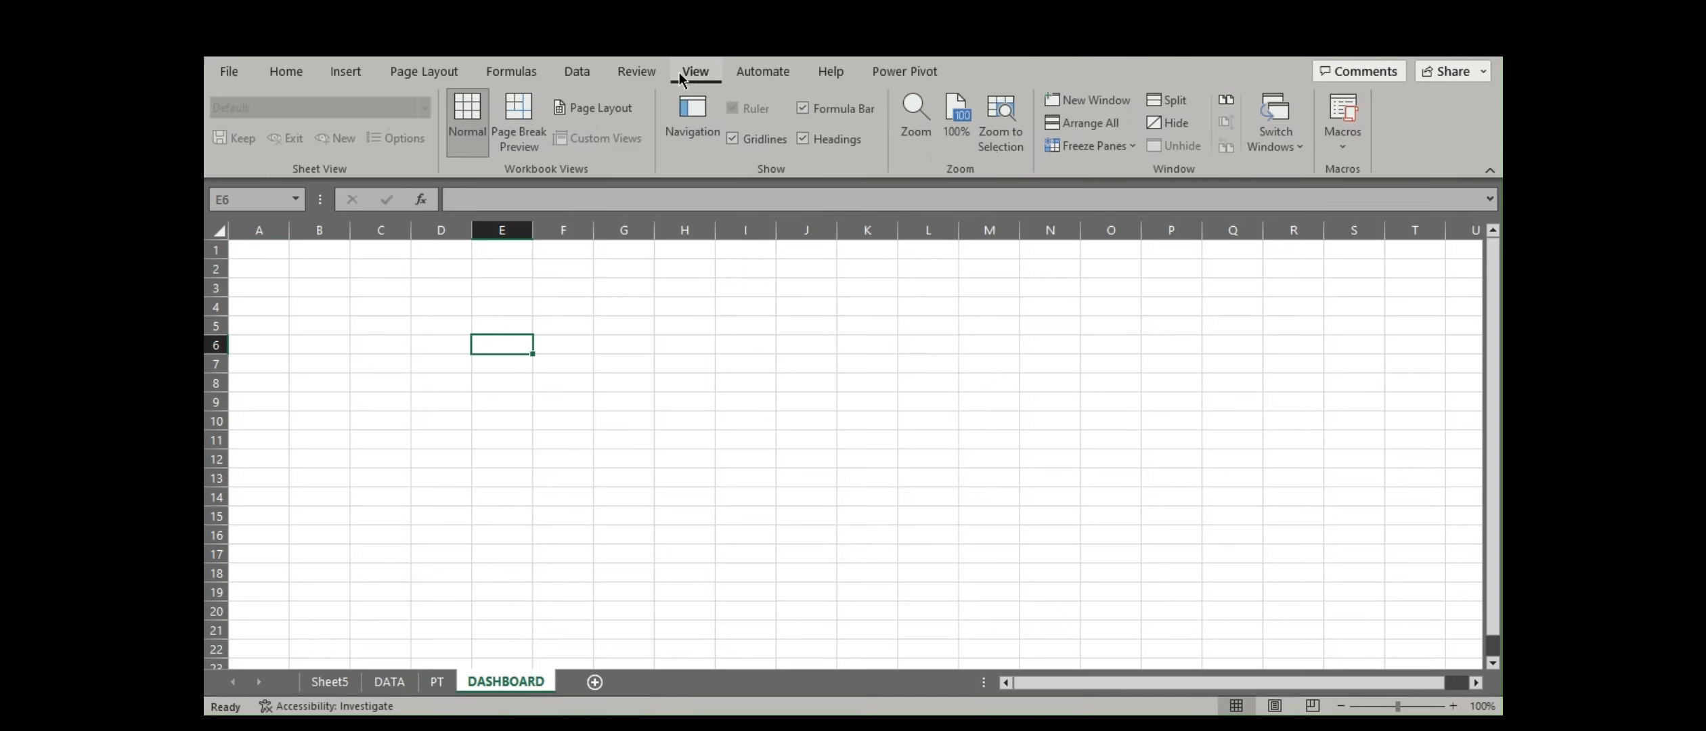
pyautogui.click(743, 137)
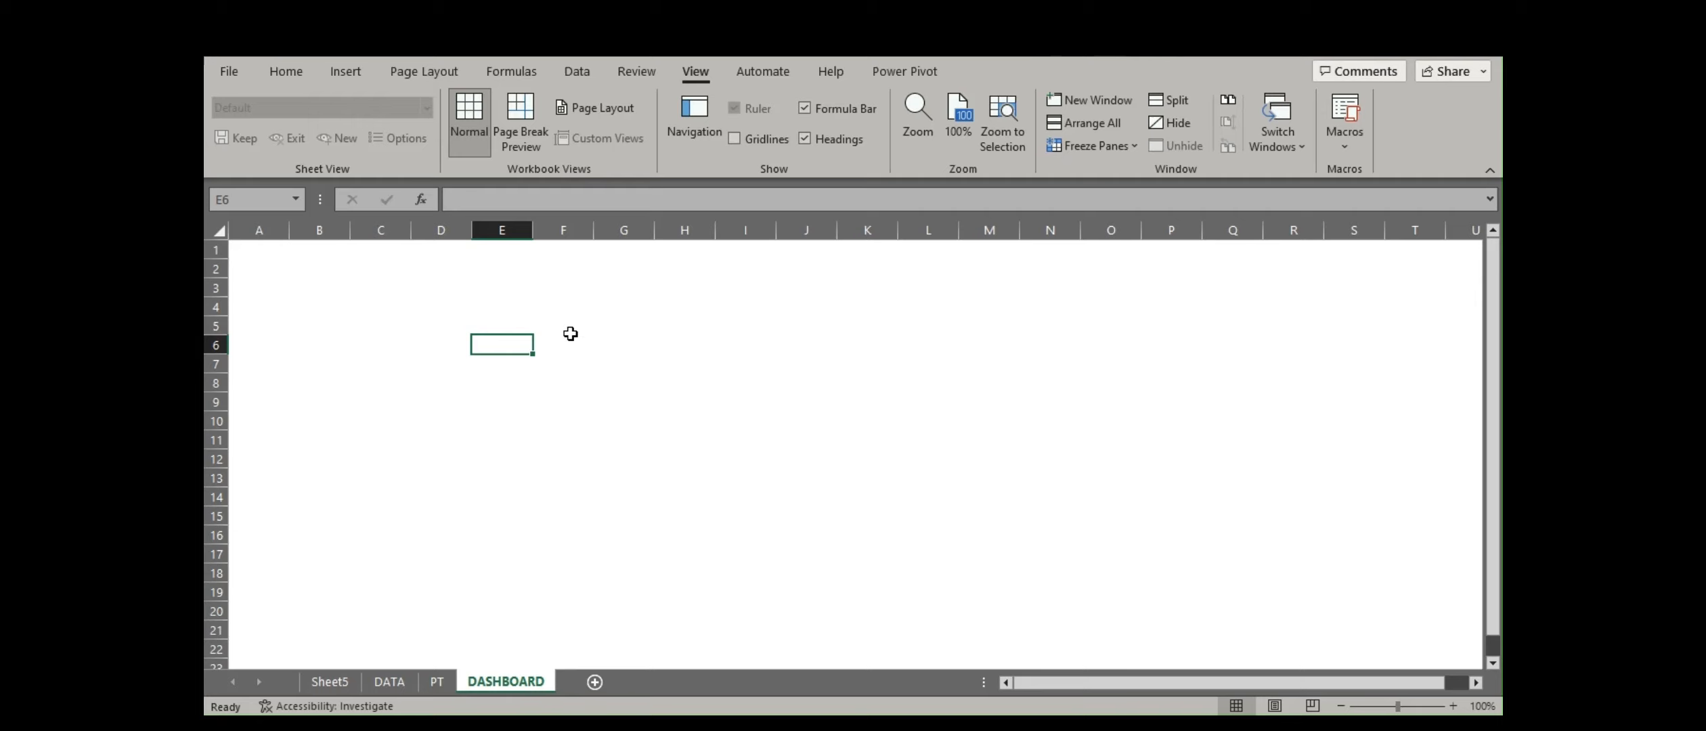
# Fill all cells of the DASHBOARD sheet with a medium grey theme color.
pyautogui.click(220, 229)
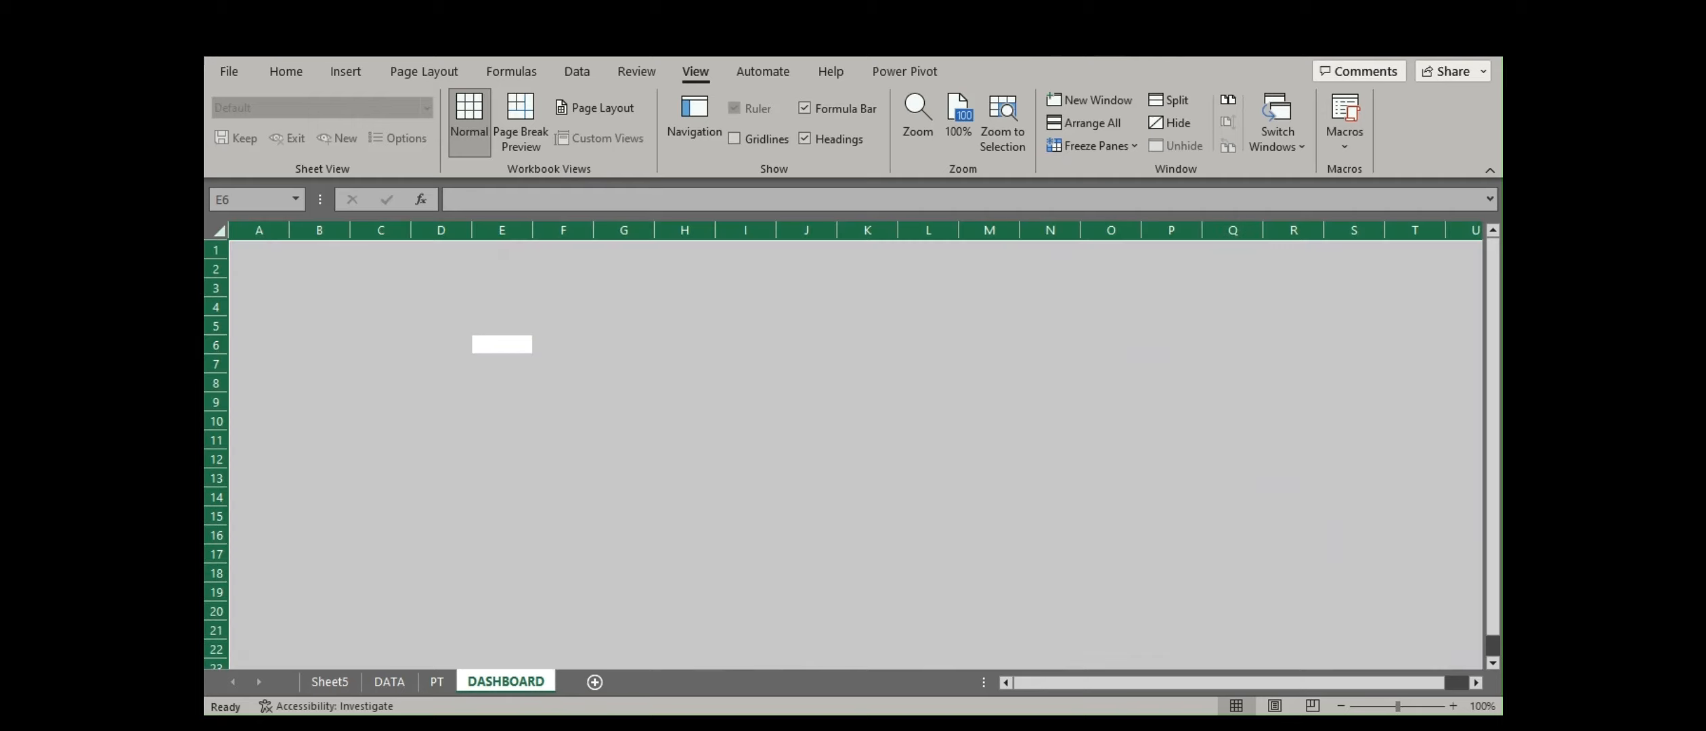
pyautogui.click(301, 75)
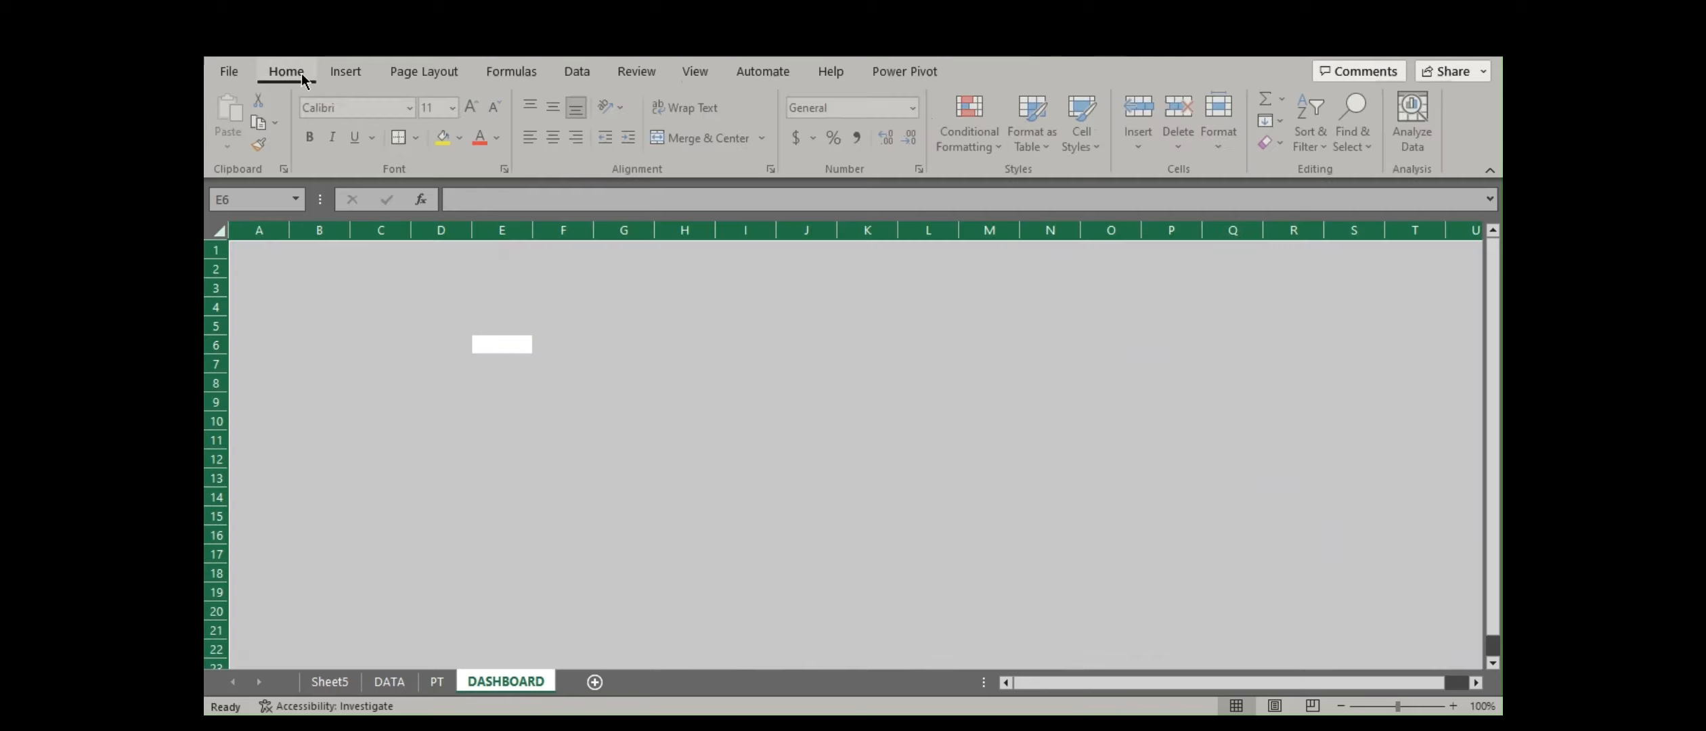
pyautogui.click(464, 138)
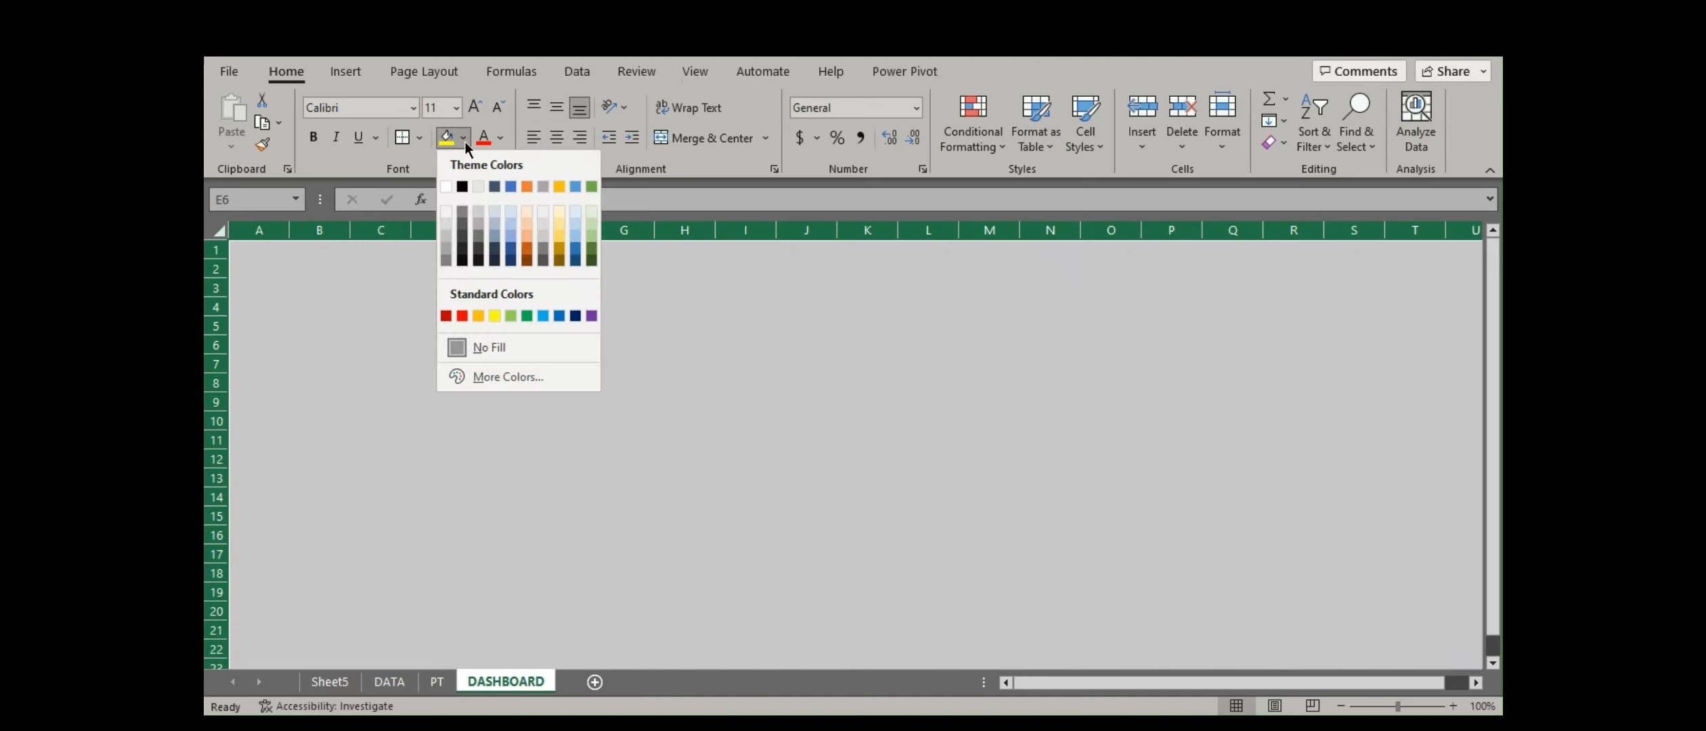
pyautogui.click(445, 236)
pyautogui.click(551, 406)
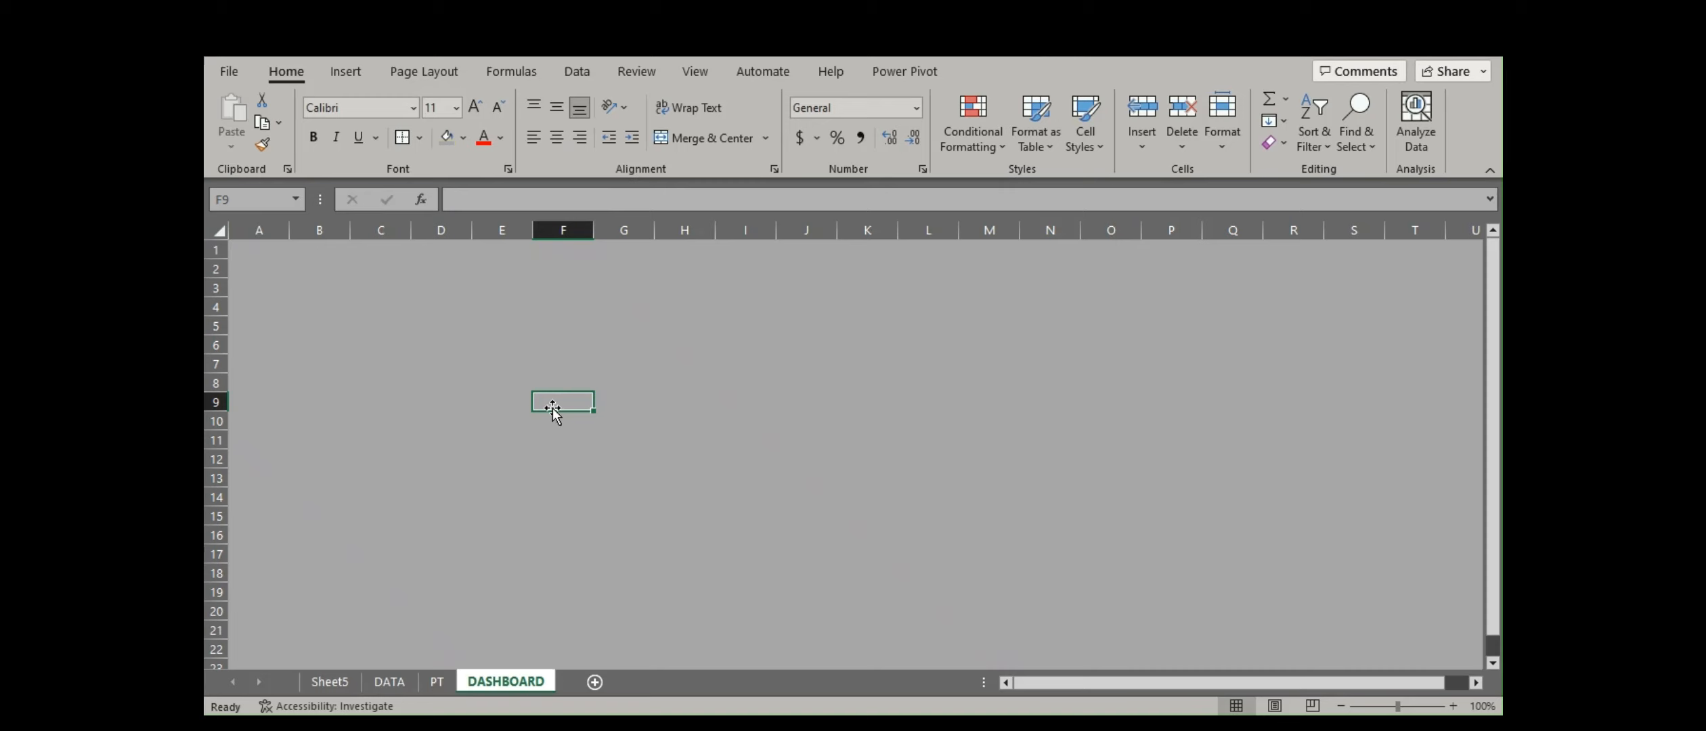
# Compare the Sheet5 task list with the pivot tables on the PT sheet and the DASHBOARD sheet.
pyautogui.click(435, 682)
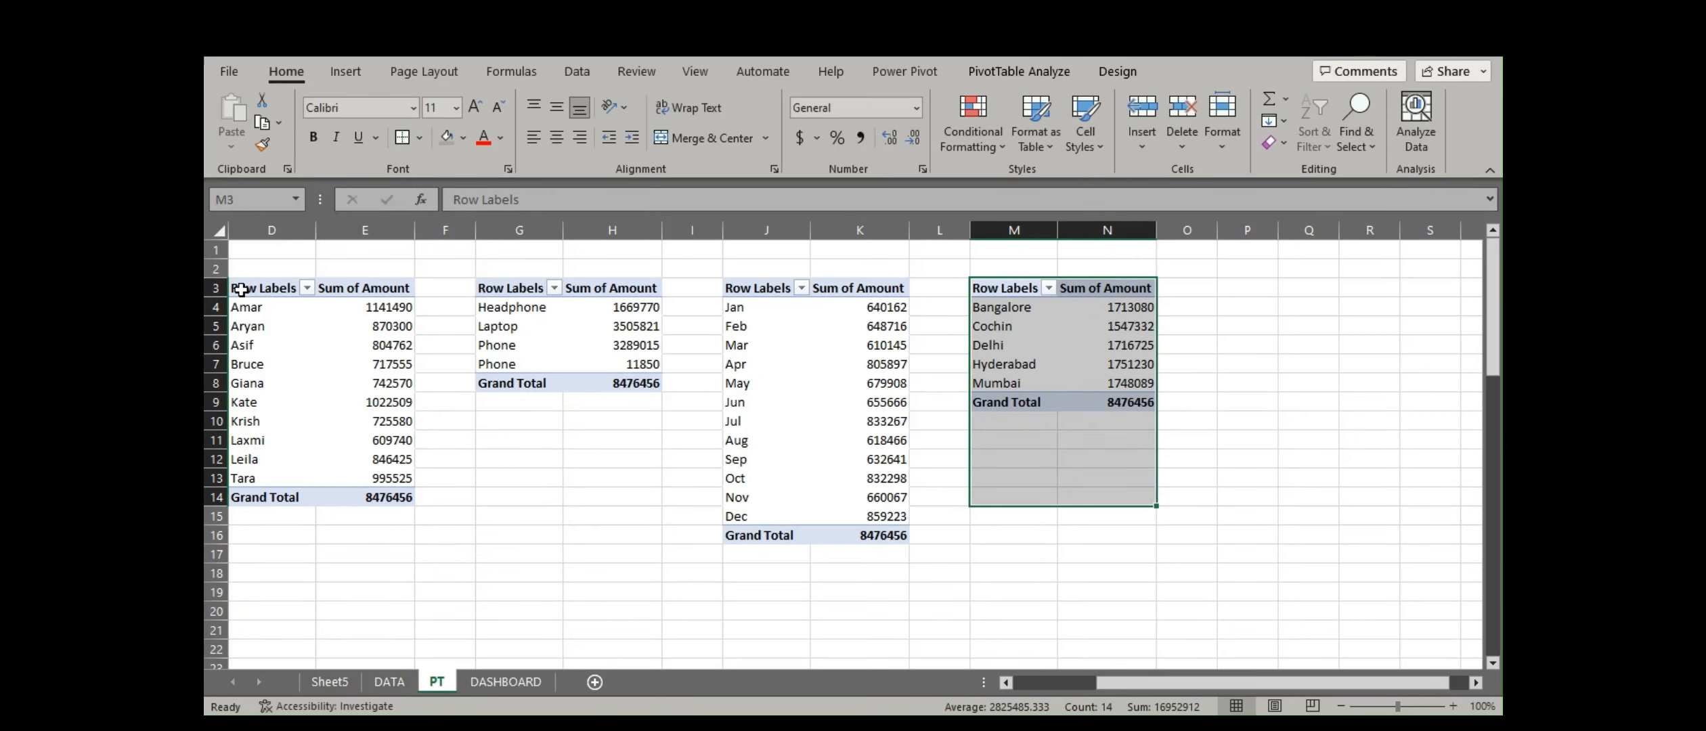
pyautogui.click(337, 682)
pyautogui.click(385, 681)
pyautogui.click(342, 682)
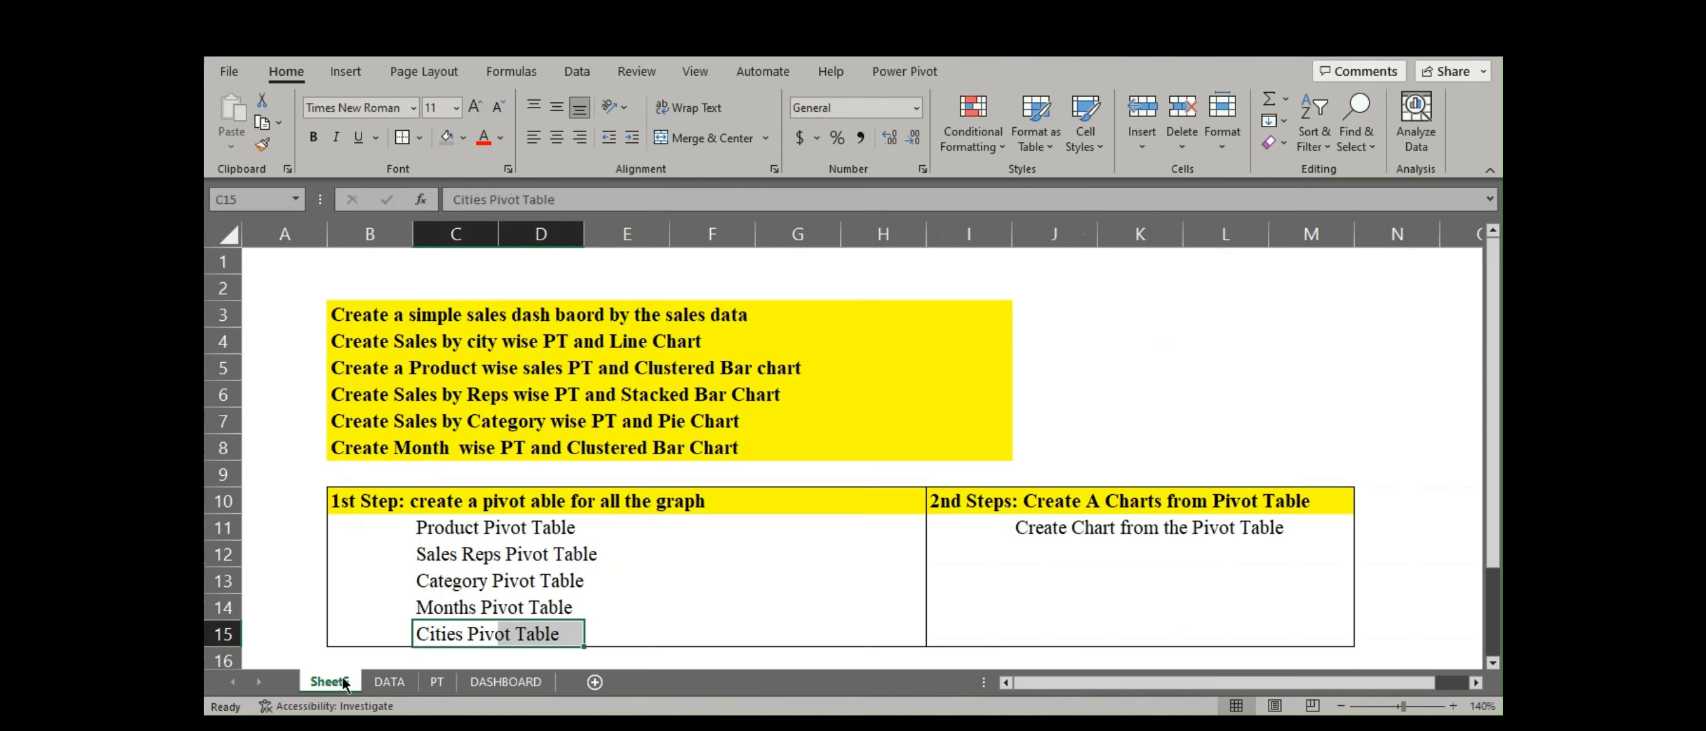
pyautogui.click(435, 682)
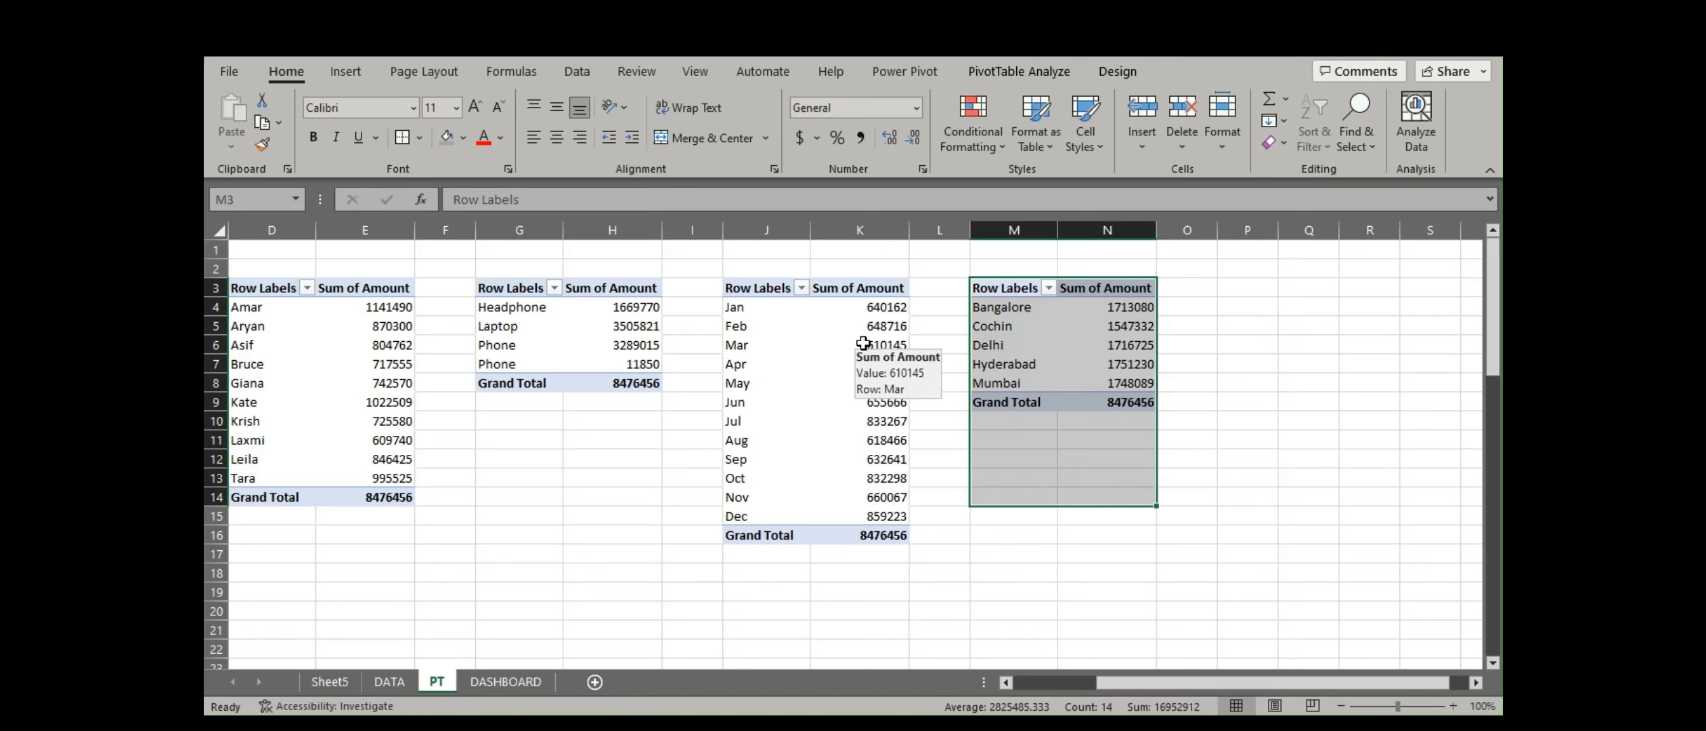
pyautogui.click(329, 682)
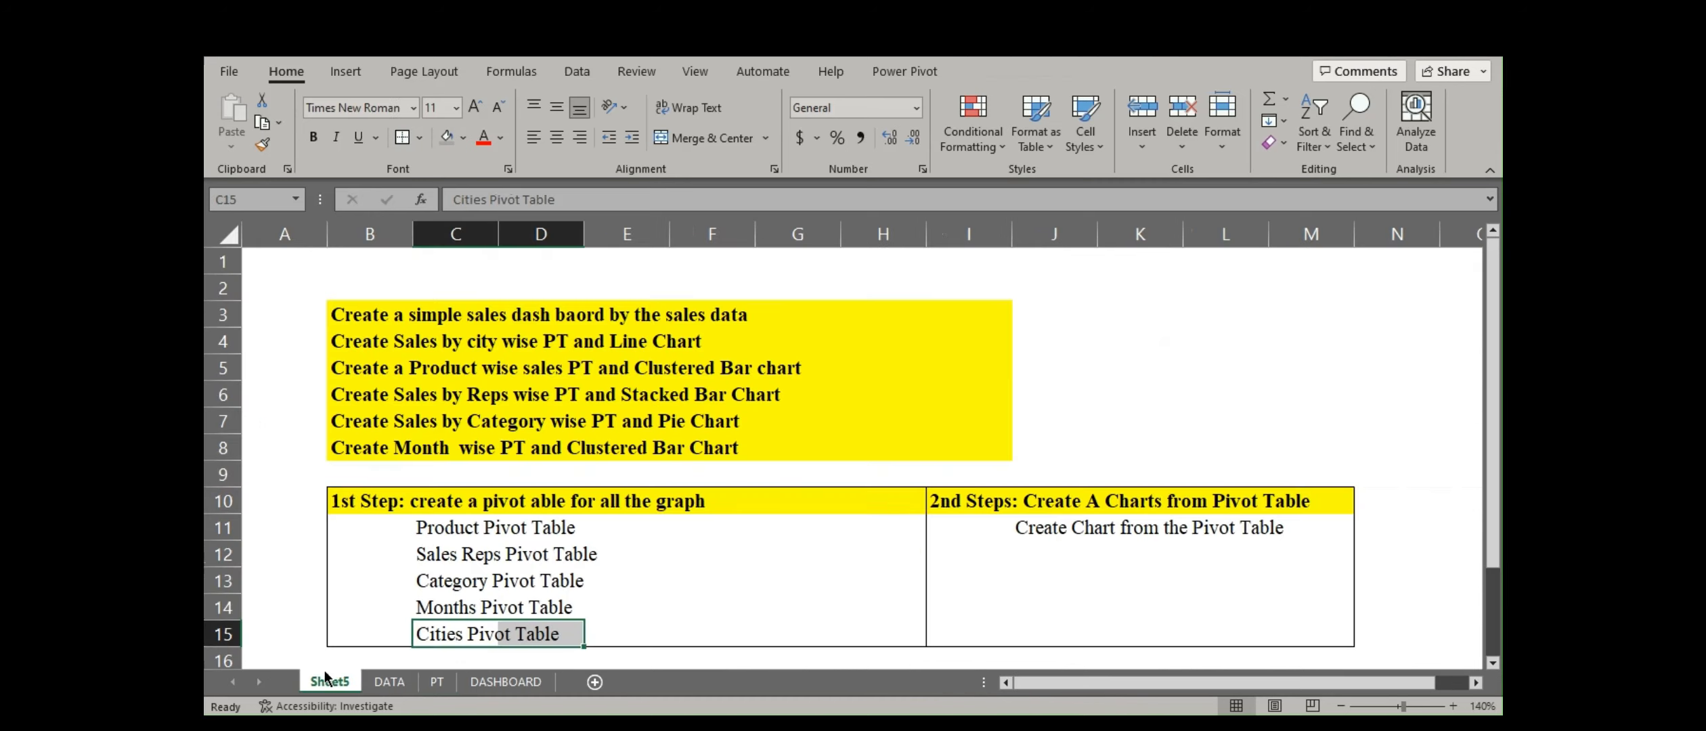
pyautogui.click(420, 607)
pyautogui.click(505, 681)
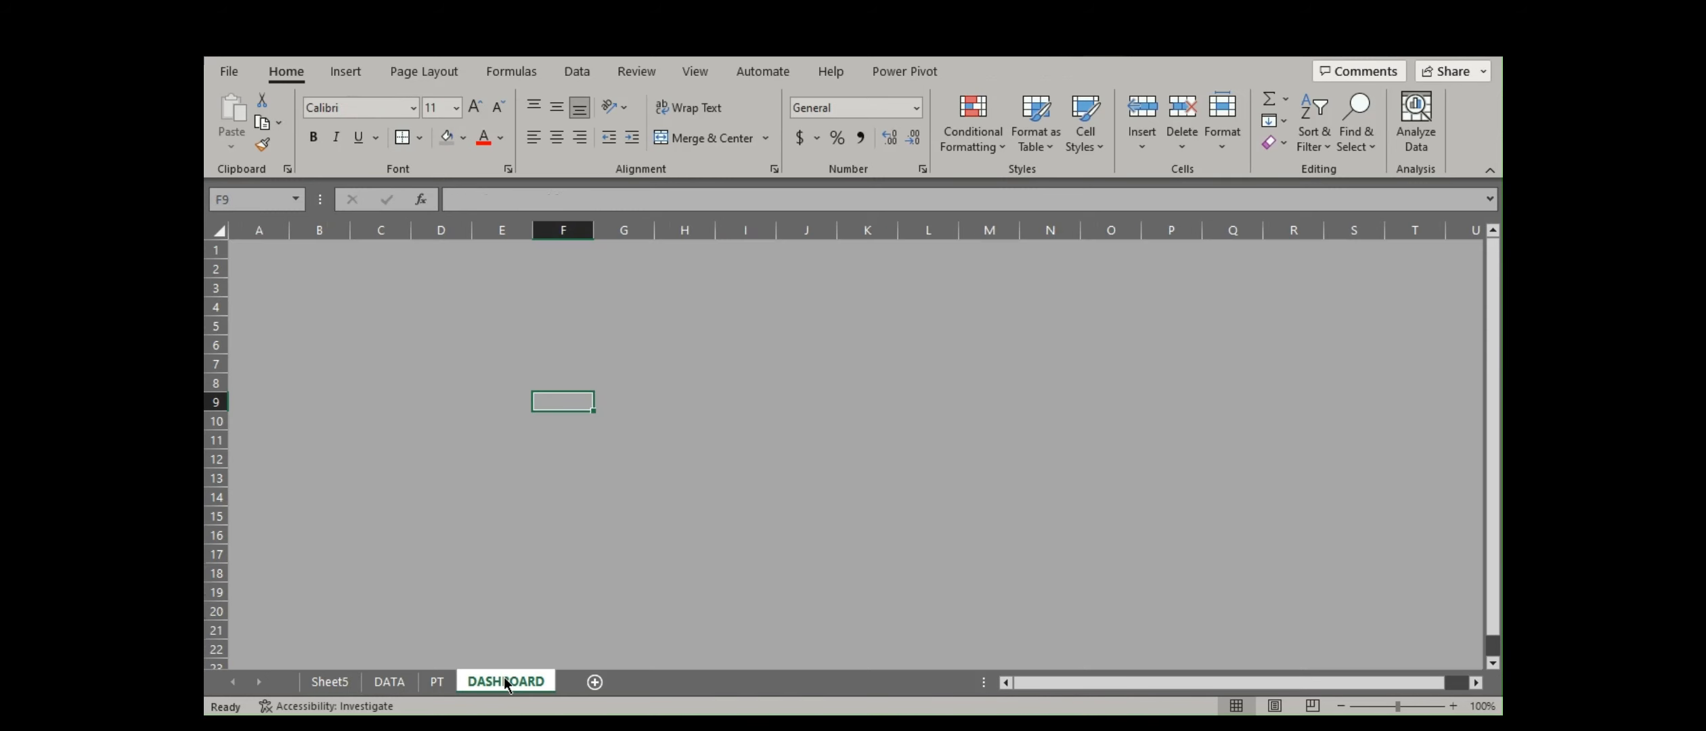
pyautogui.click(437, 681)
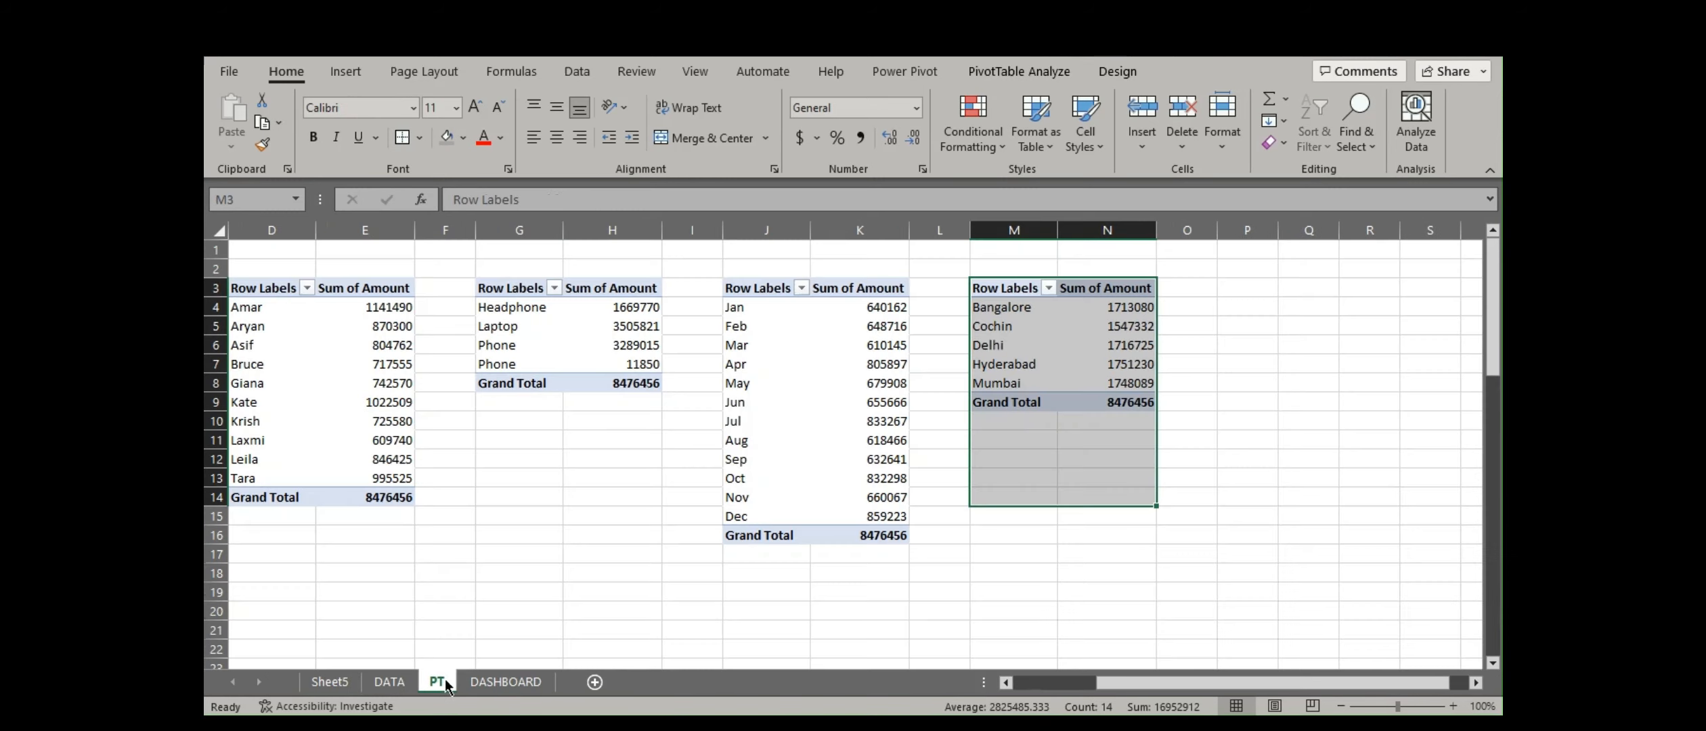
pyautogui.click(328, 683)
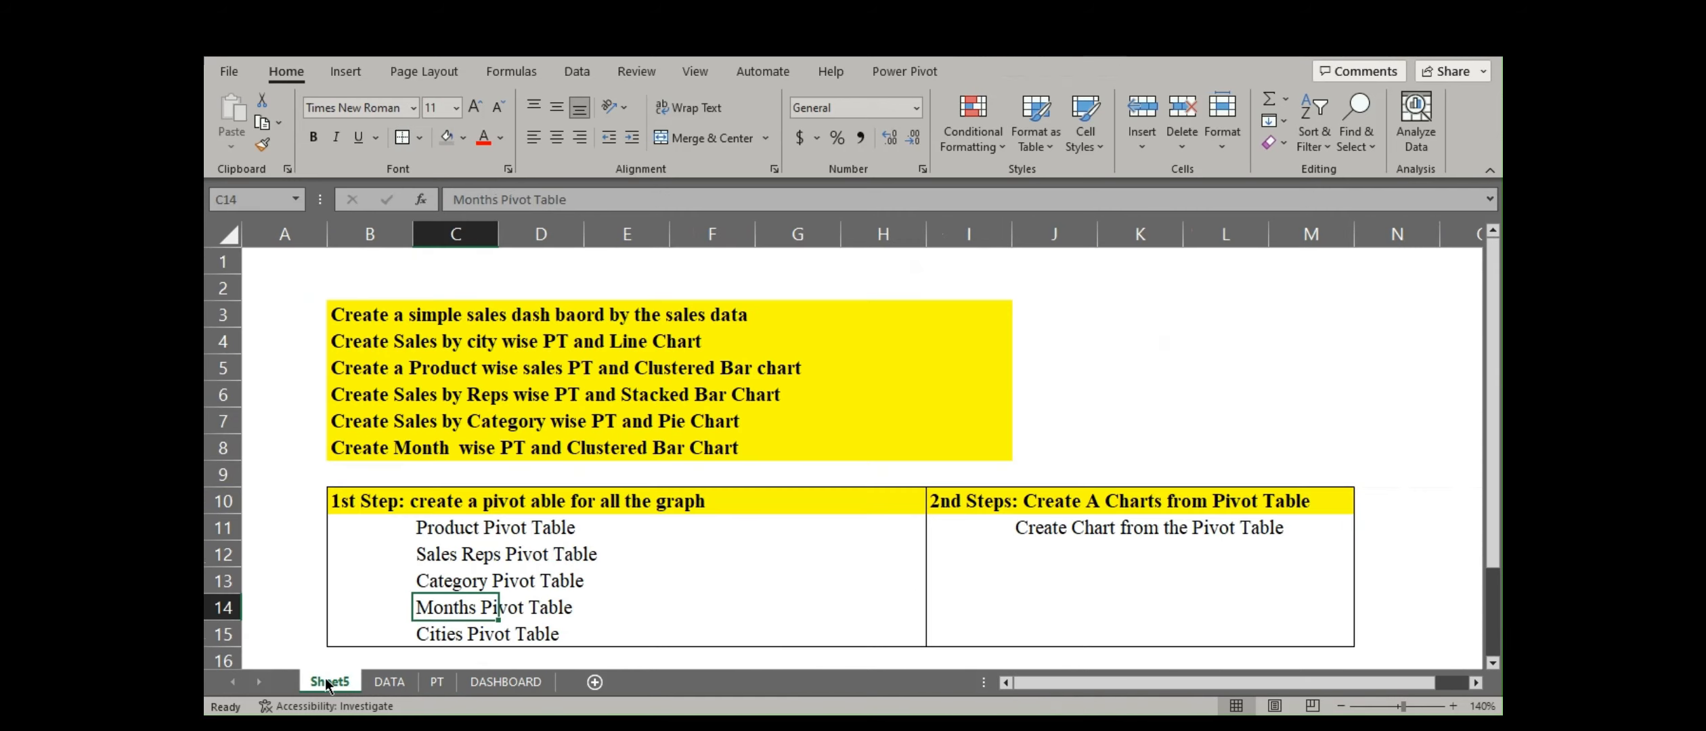
pyautogui.click(381, 683)
pyautogui.click(482, 676)
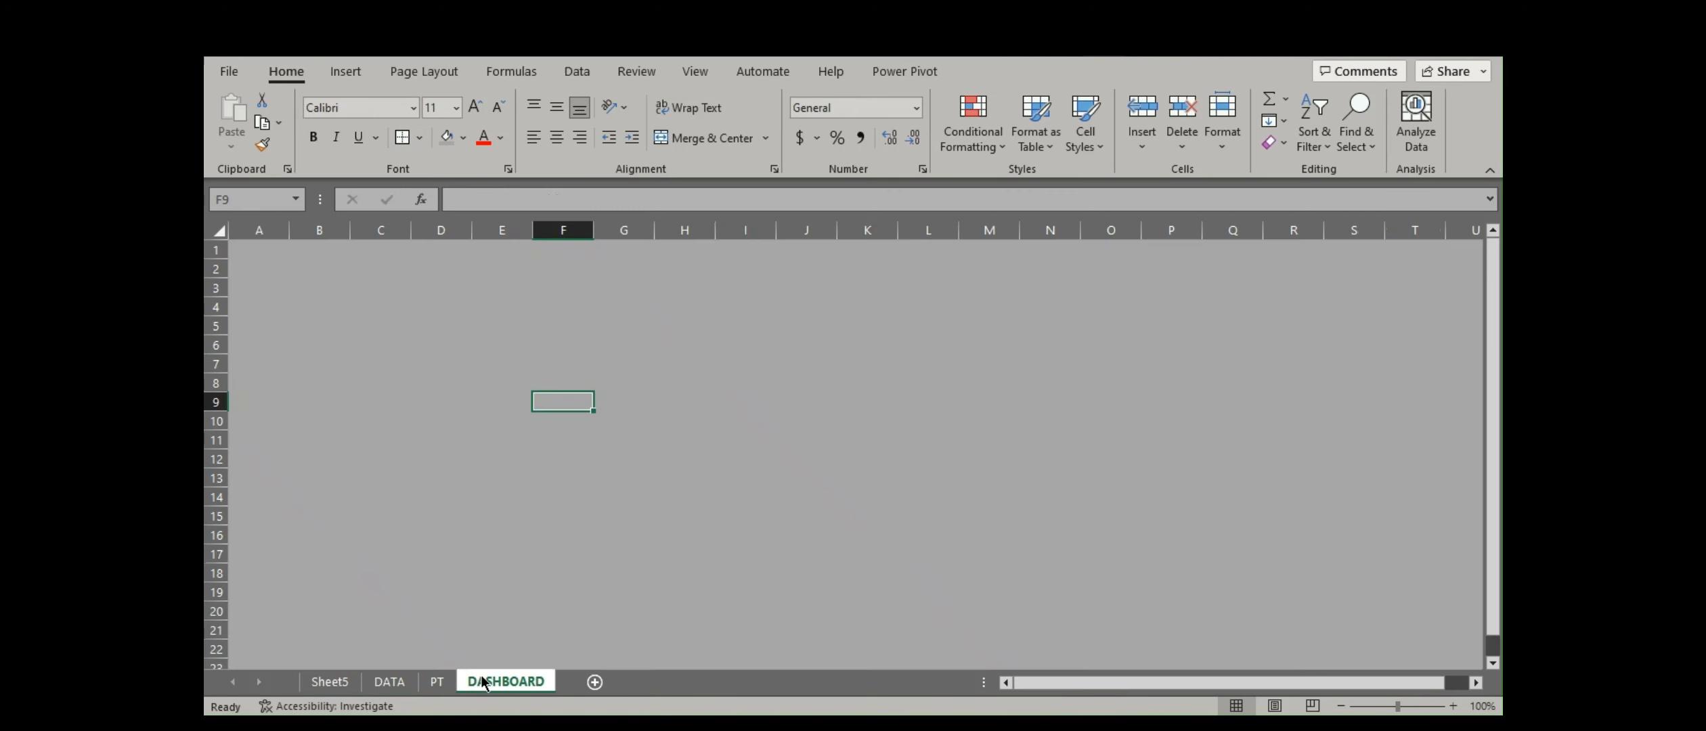
pyautogui.click(340, 687)
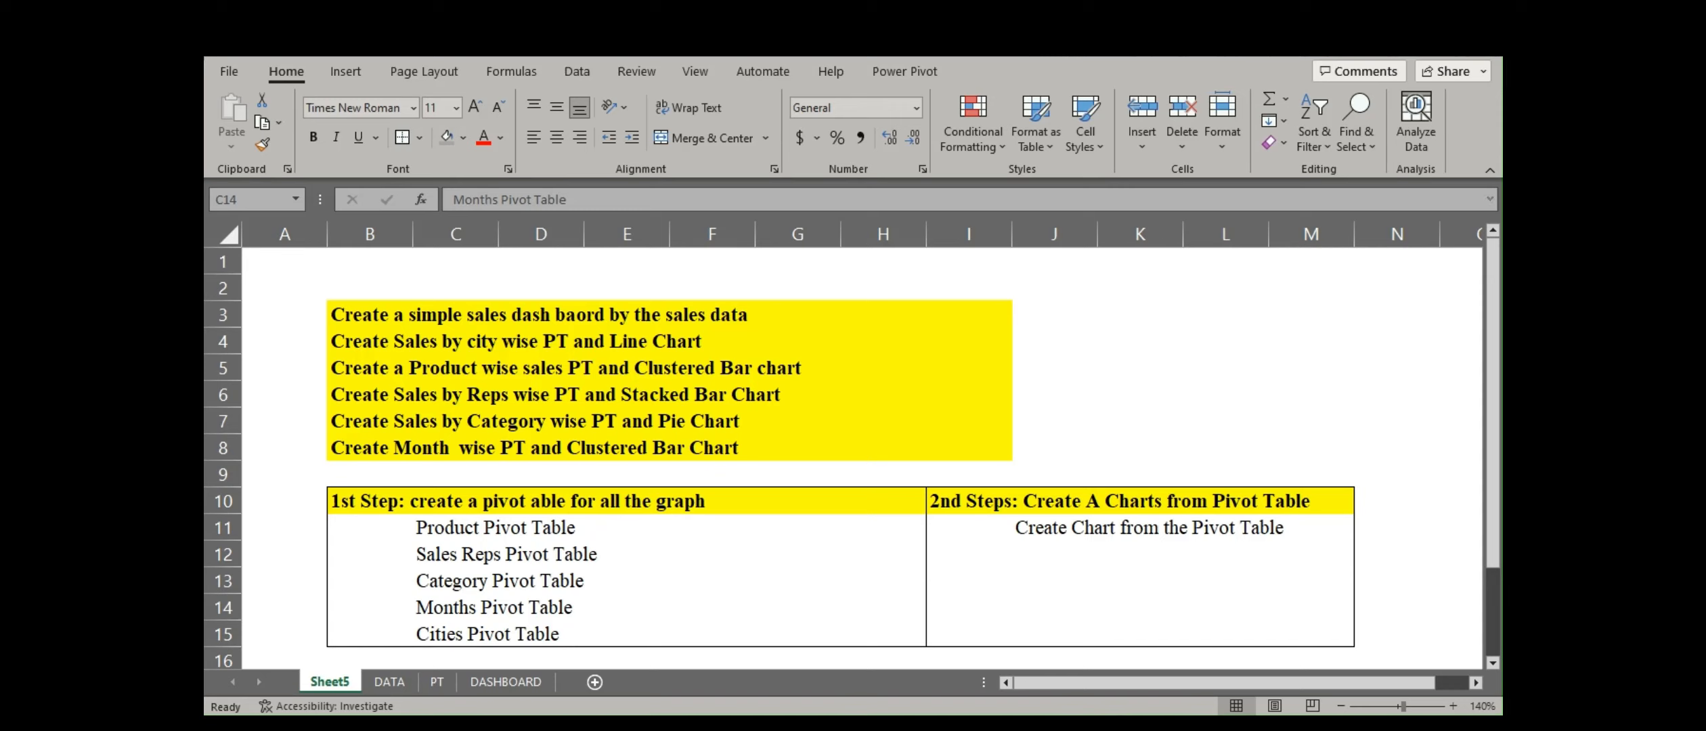
pyautogui.click(554, 703)
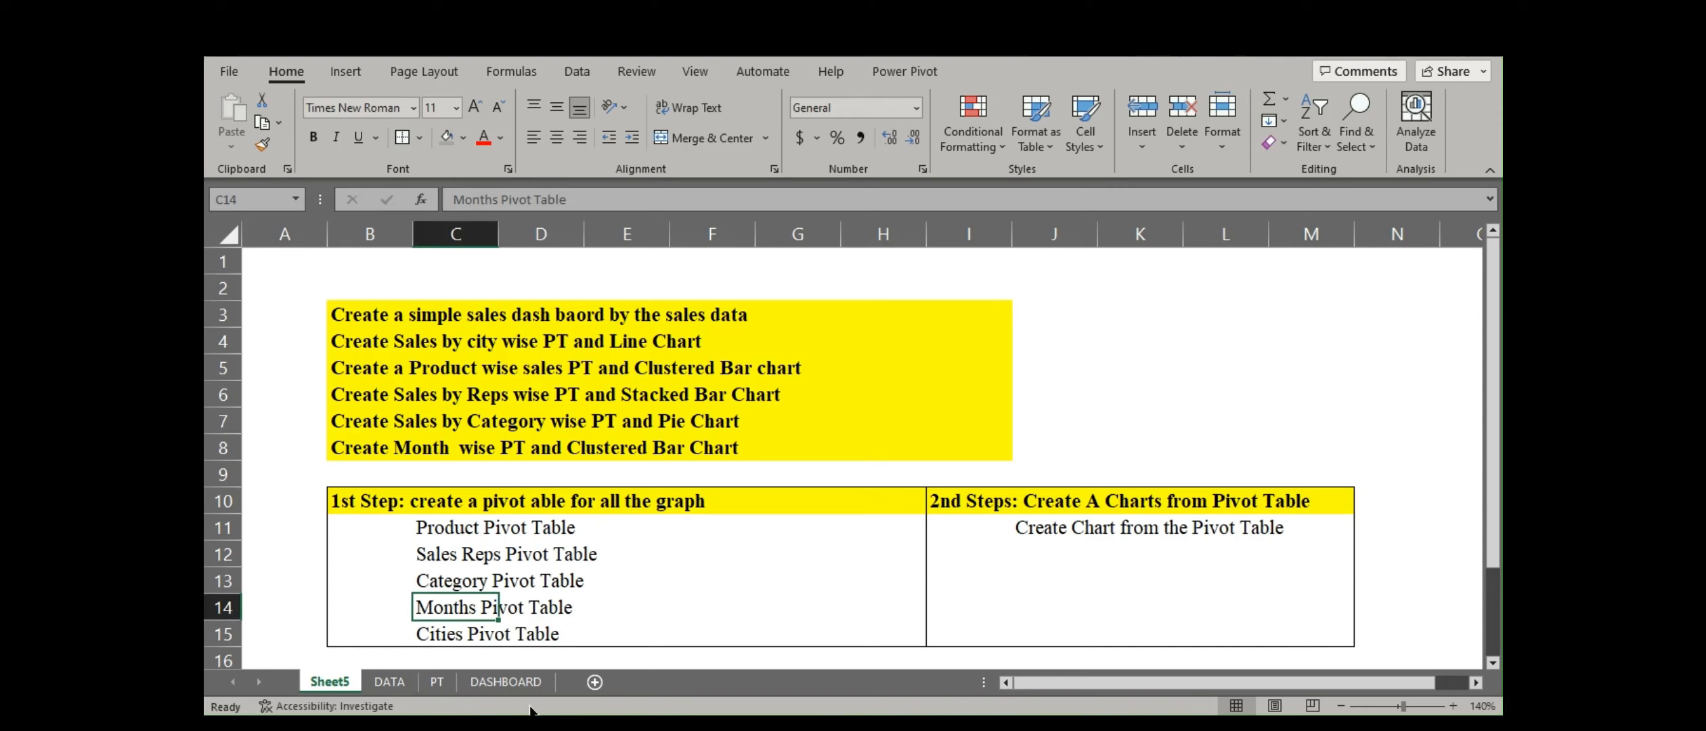
pyautogui.click(526, 682)
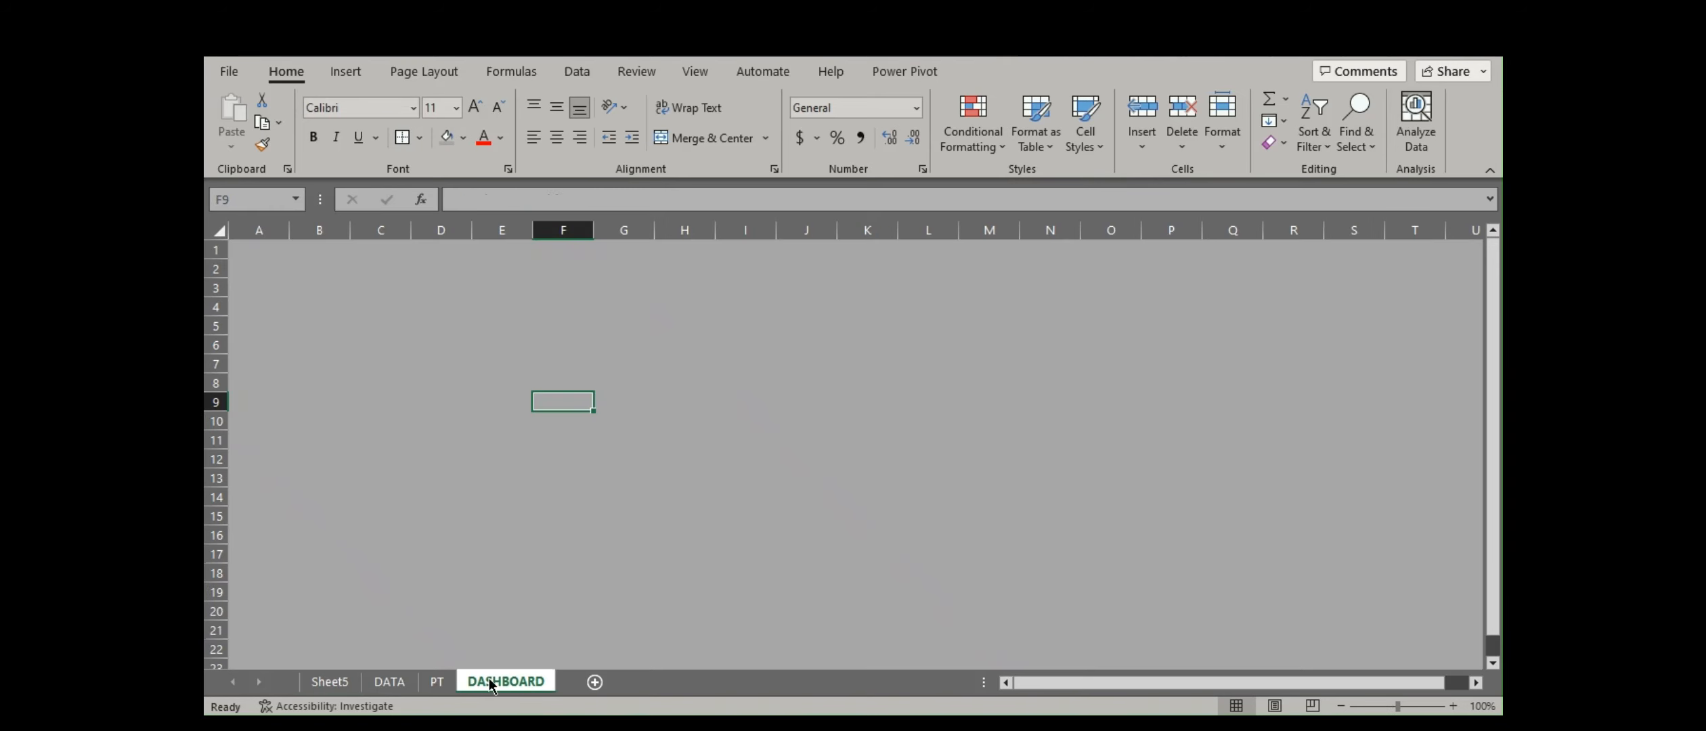
# Copy the city pivot table M3:N9 on the PT sheet and paste it at P3.
pyautogui.click(439, 683)
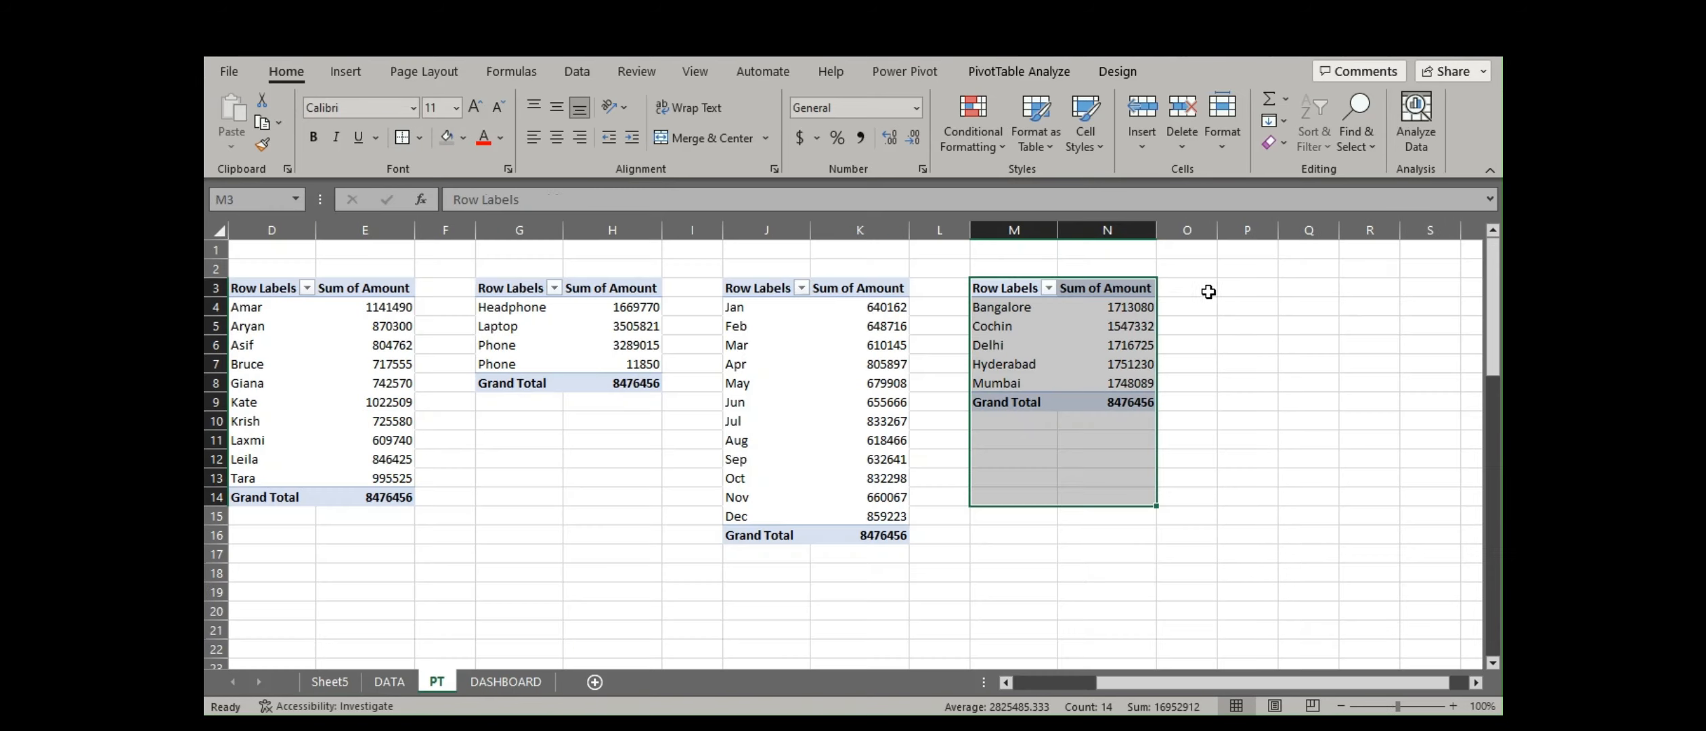
pyautogui.click(1235, 292)
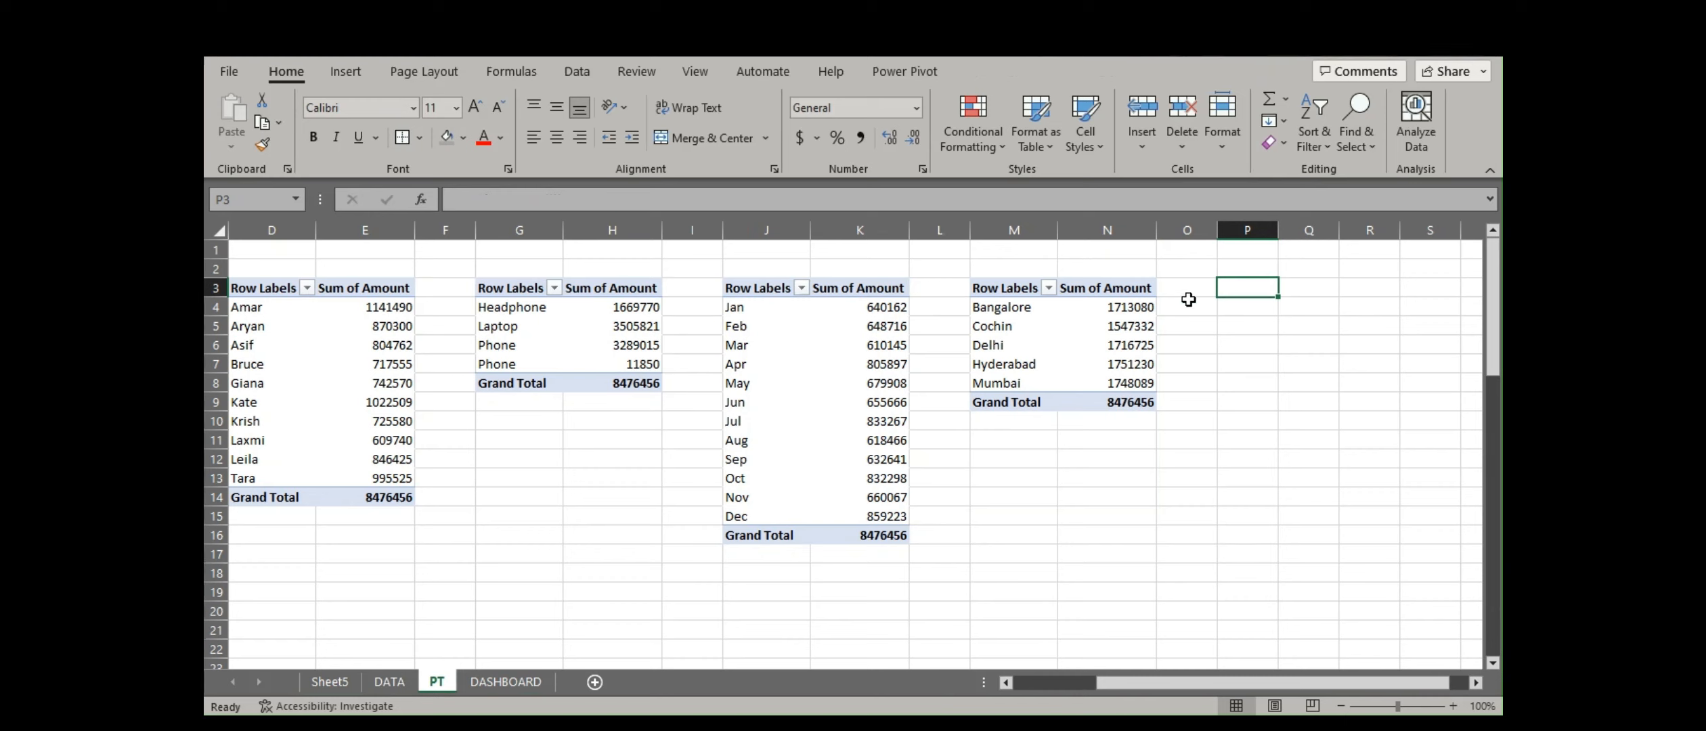
pyautogui.moveTo(986, 287); pyautogui.dragTo(1133, 403)
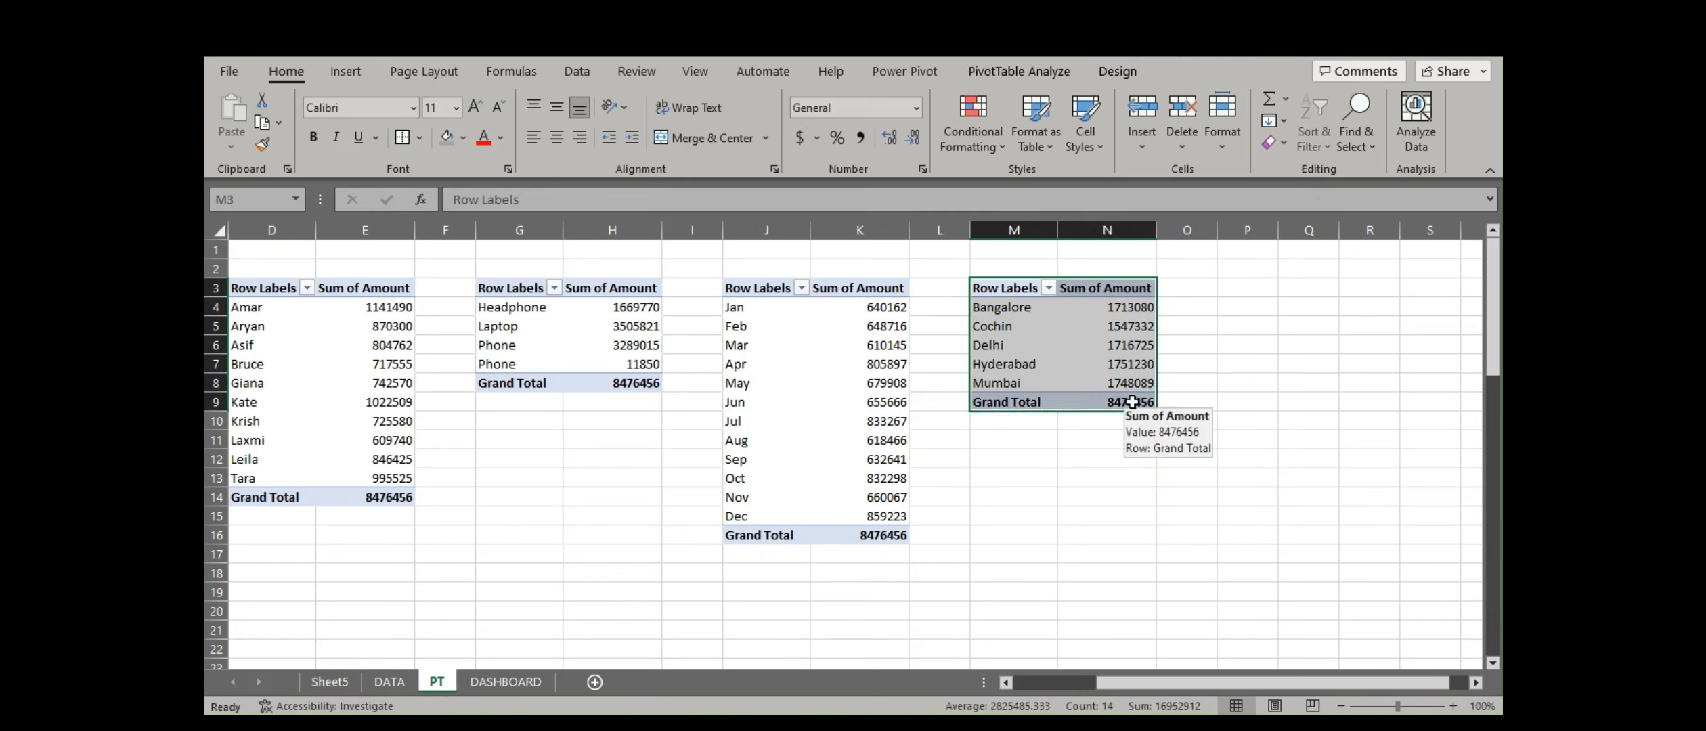
pyautogui.hotkey('ctrl', 'c')
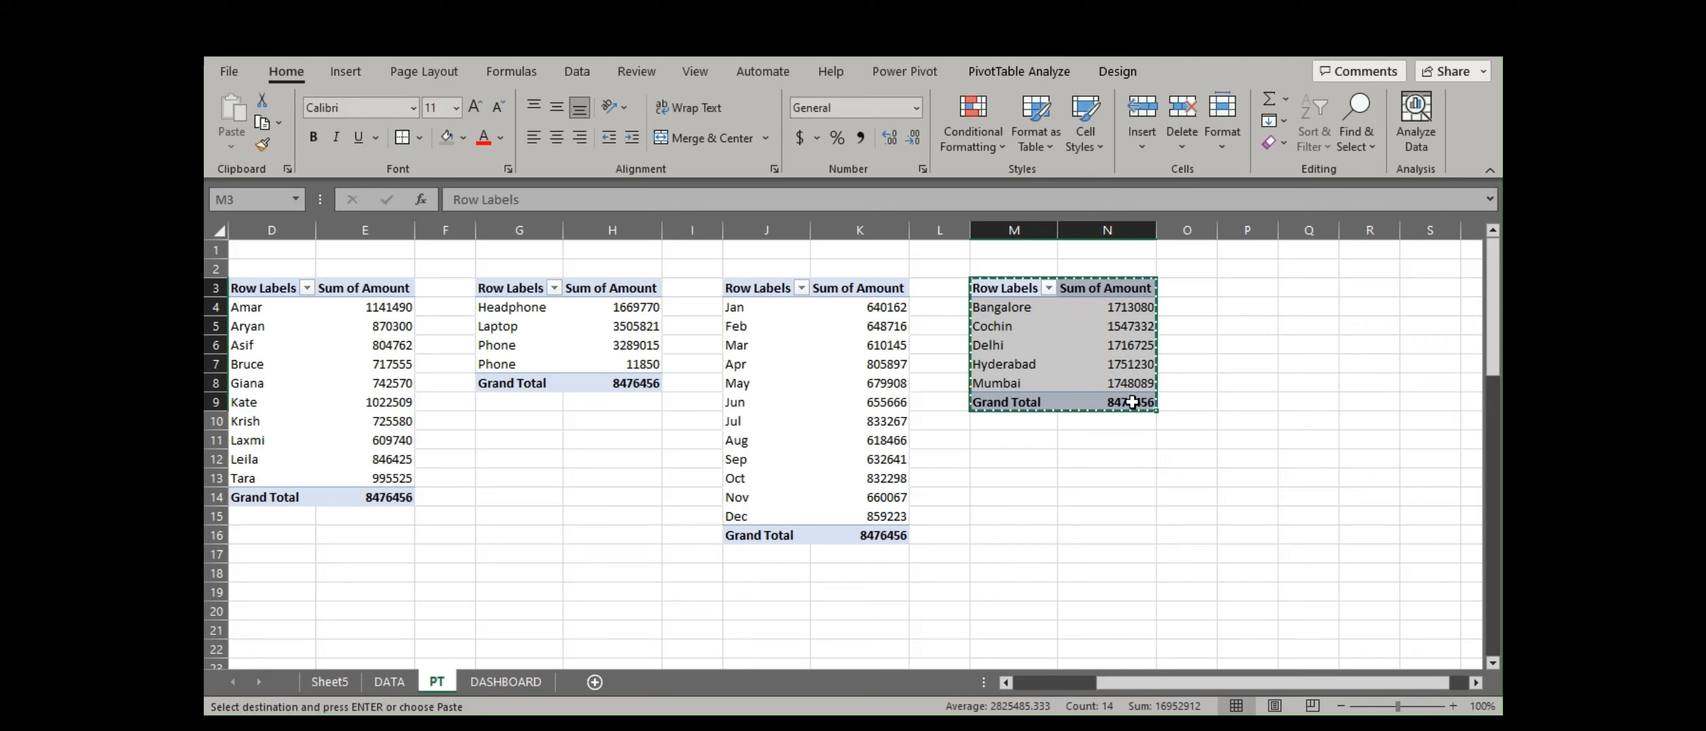
pyautogui.click(1258, 290)
pyautogui.hotkey('ctrl', 'v')
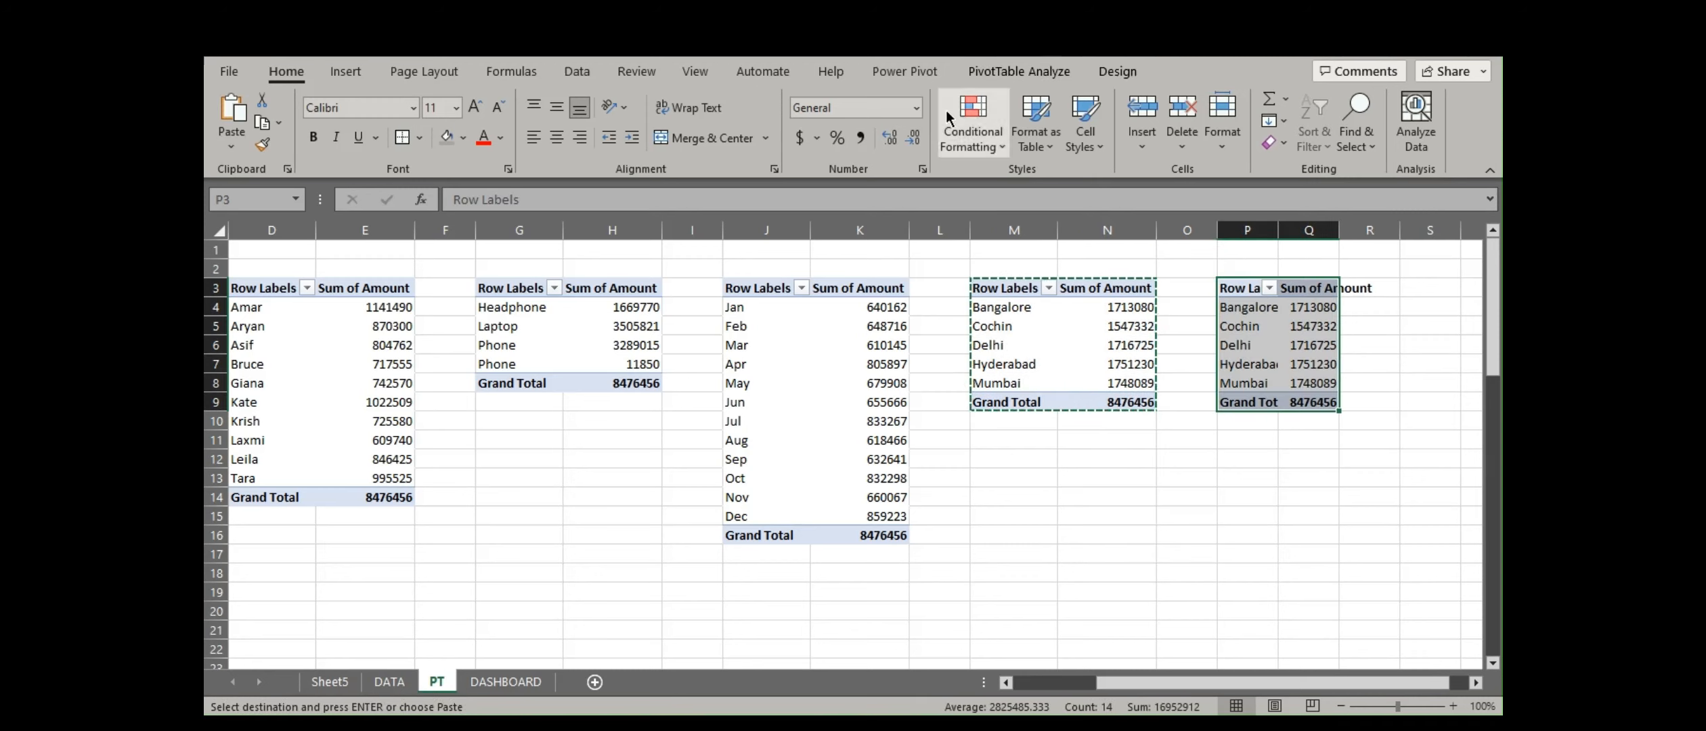
# Replace the City row field with Product in the copied pivot table at P3, keeping the sum of Amount as values.
pyautogui.click(1030, 74)
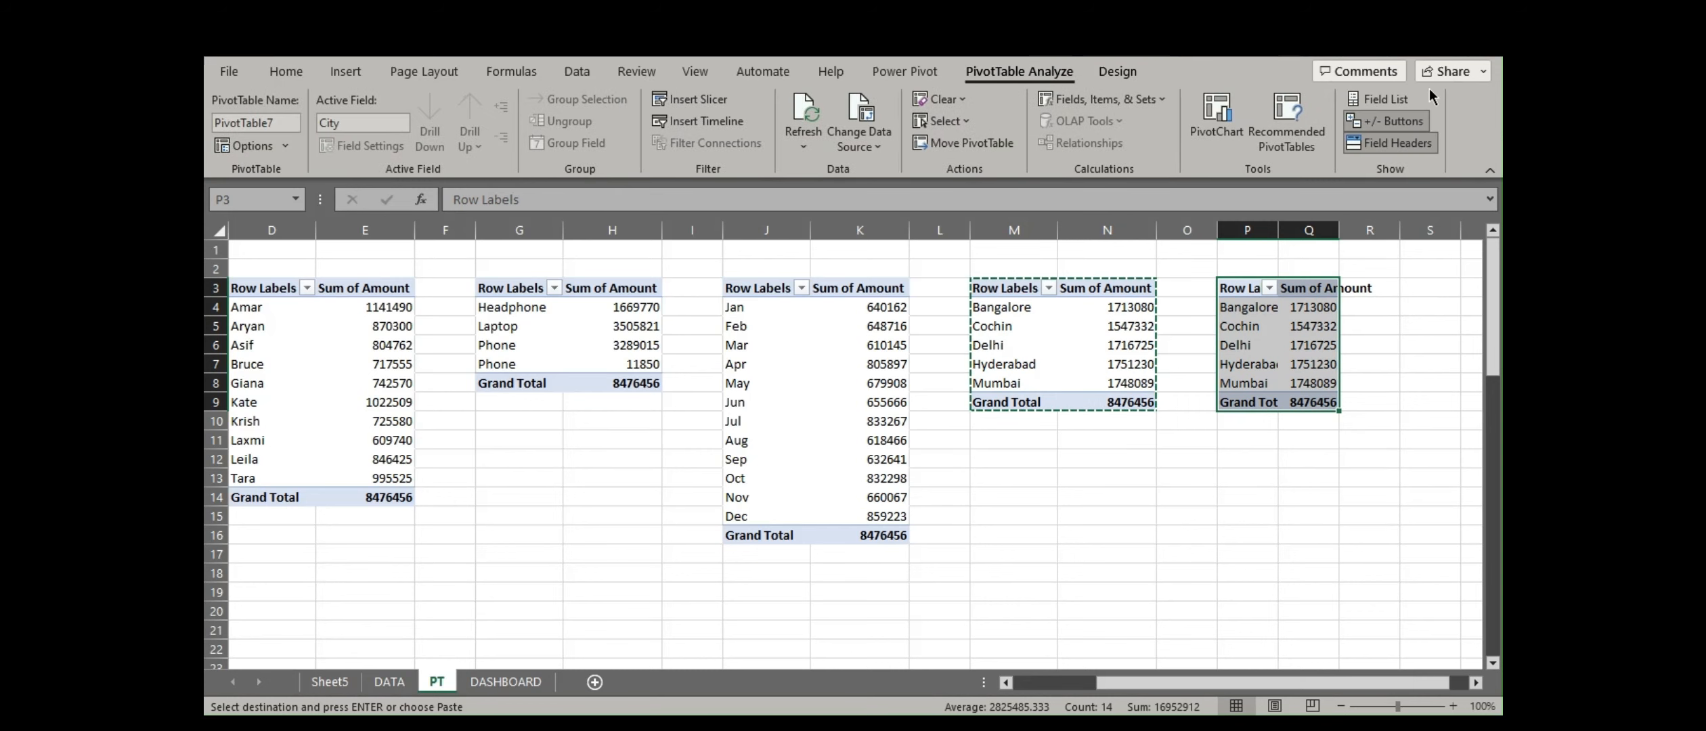
pyautogui.click(1400, 101)
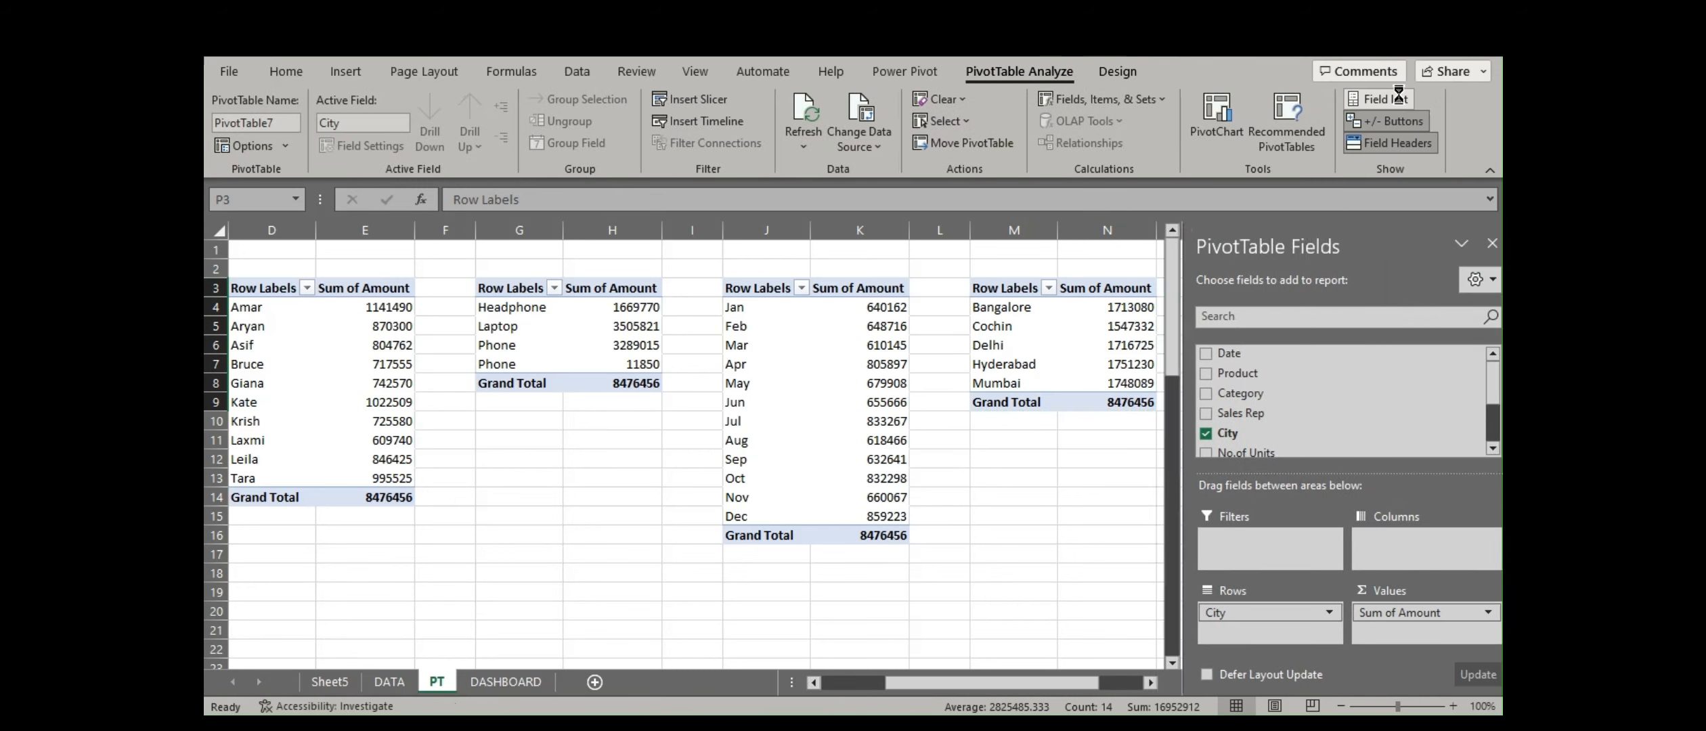
pyautogui.click(1193, 433)
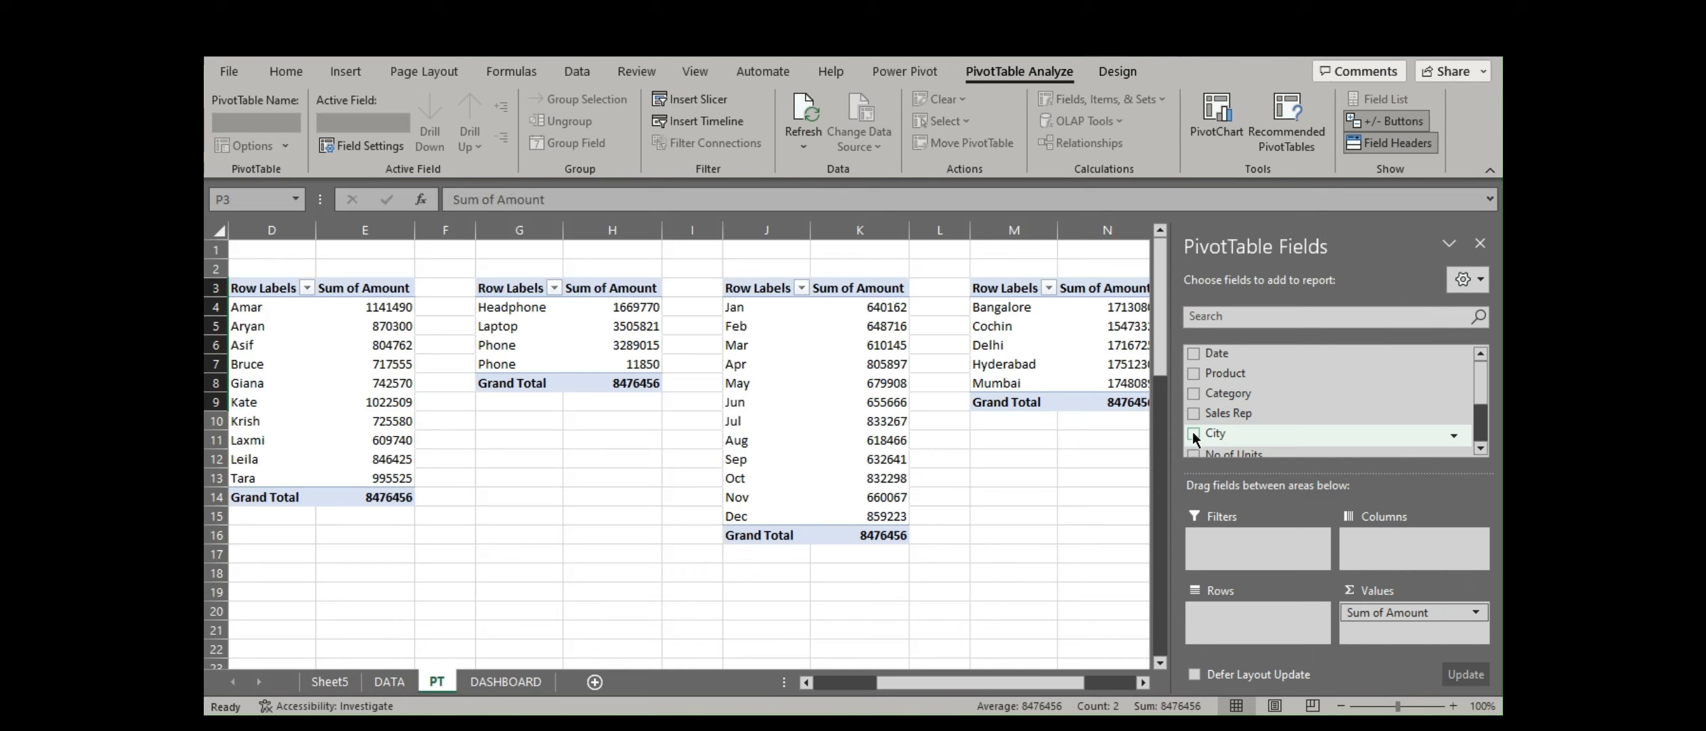
pyautogui.click(1193, 373)
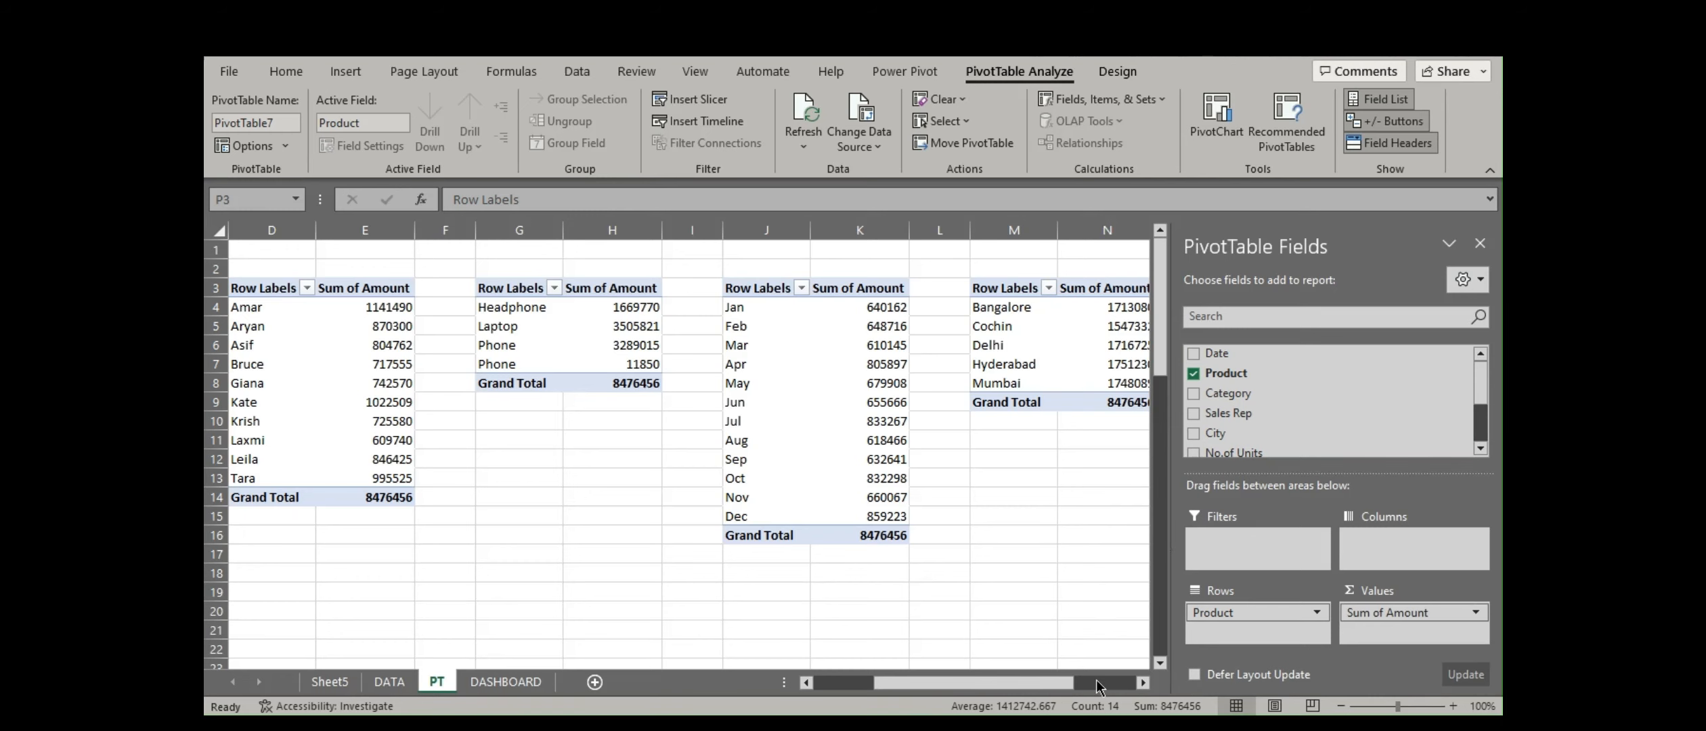
pyautogui.click(1143, 682)
pyautogui.click(1143, 683)
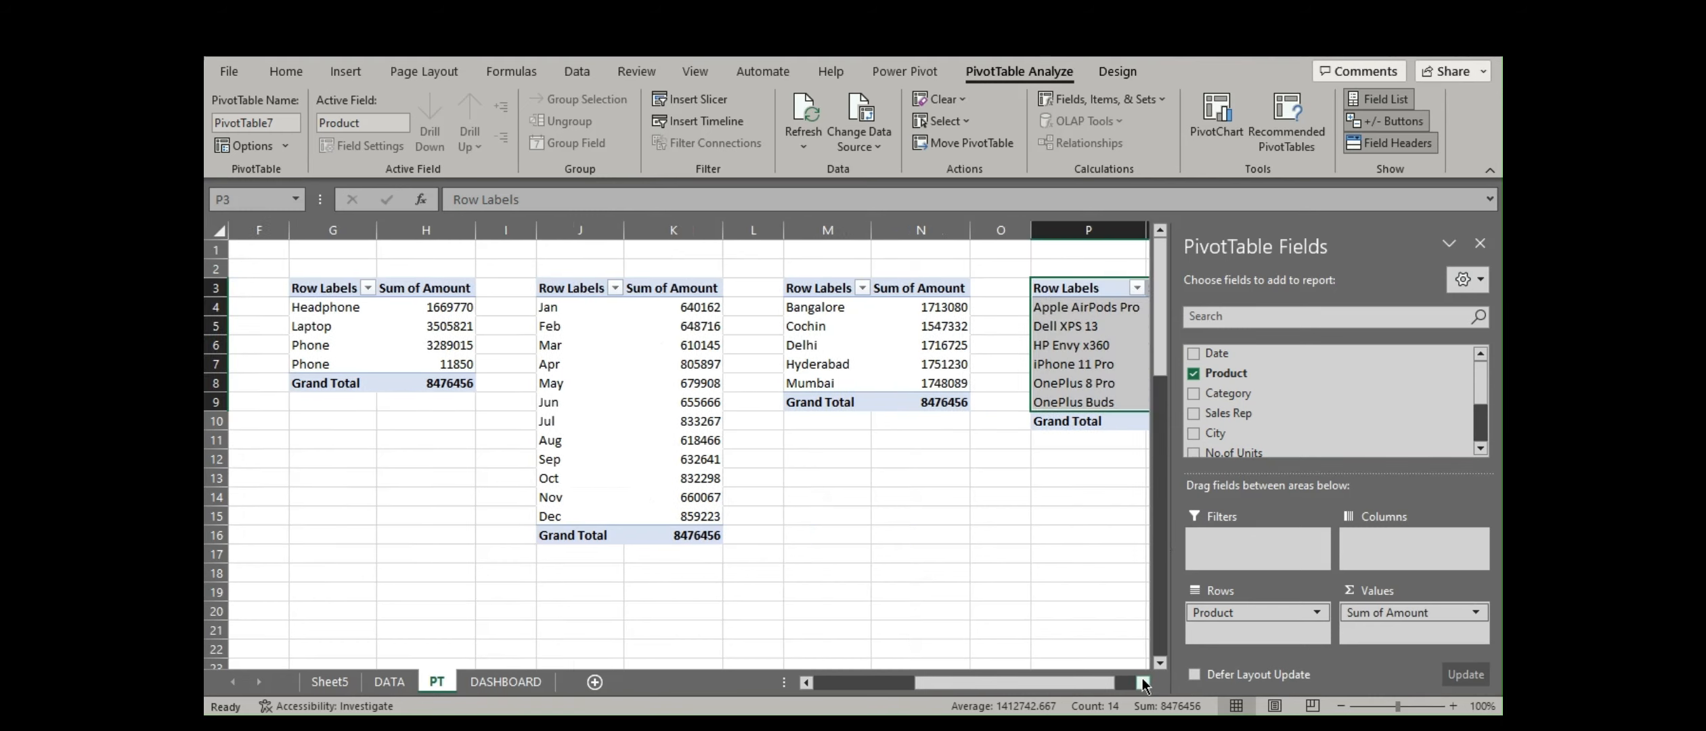
pyautogui.click(1143, 683)
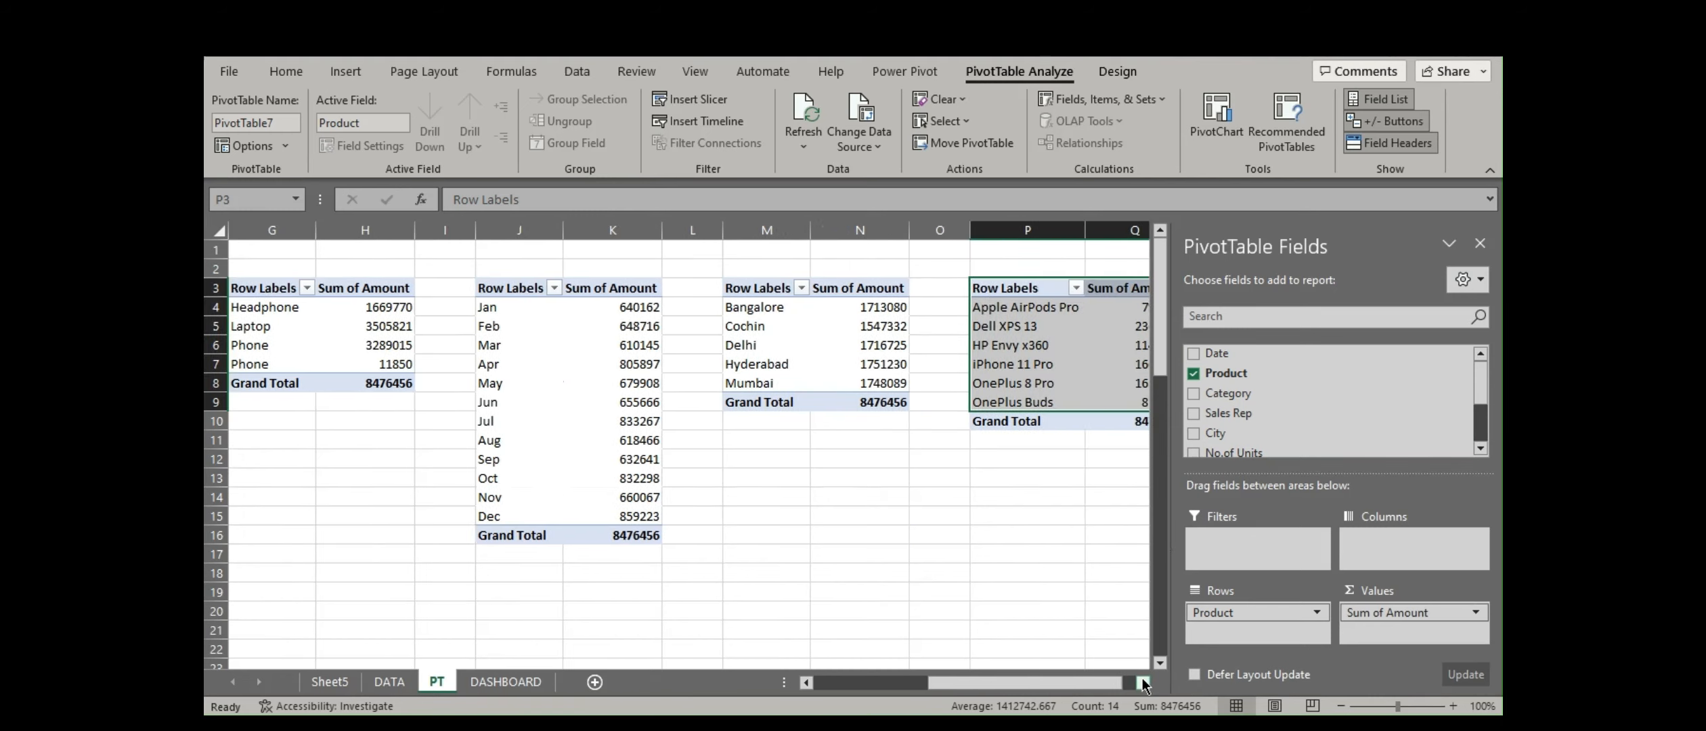
# Inspect the two Phone row labels in the category pivot table at G3 and hide the PivotTable field list.
pyautogui.moveTo(1097, 683); pyautogui.dragTo(982, 683)
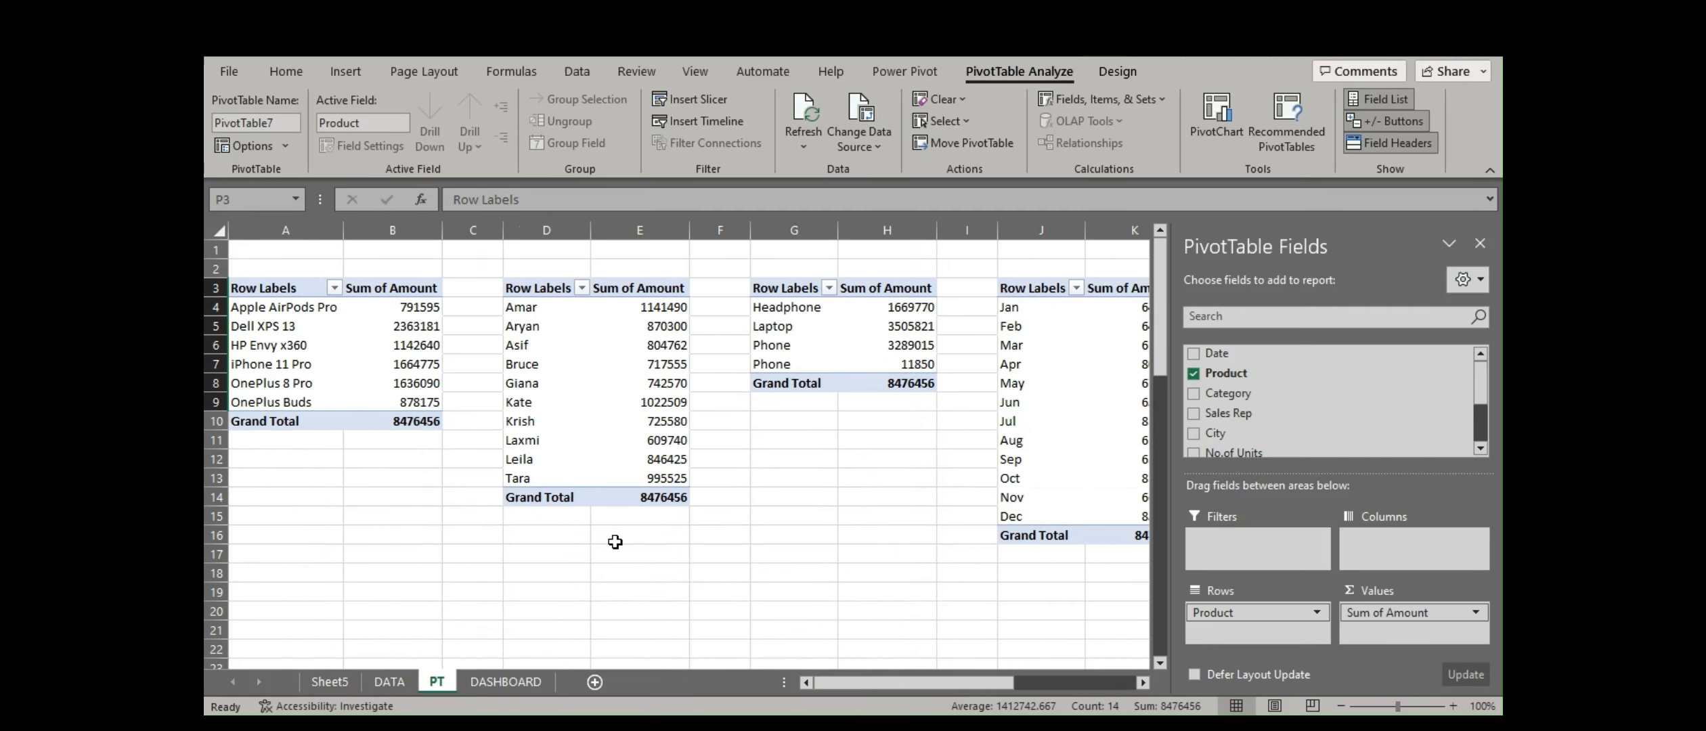
pyautogui.click(765, 364)
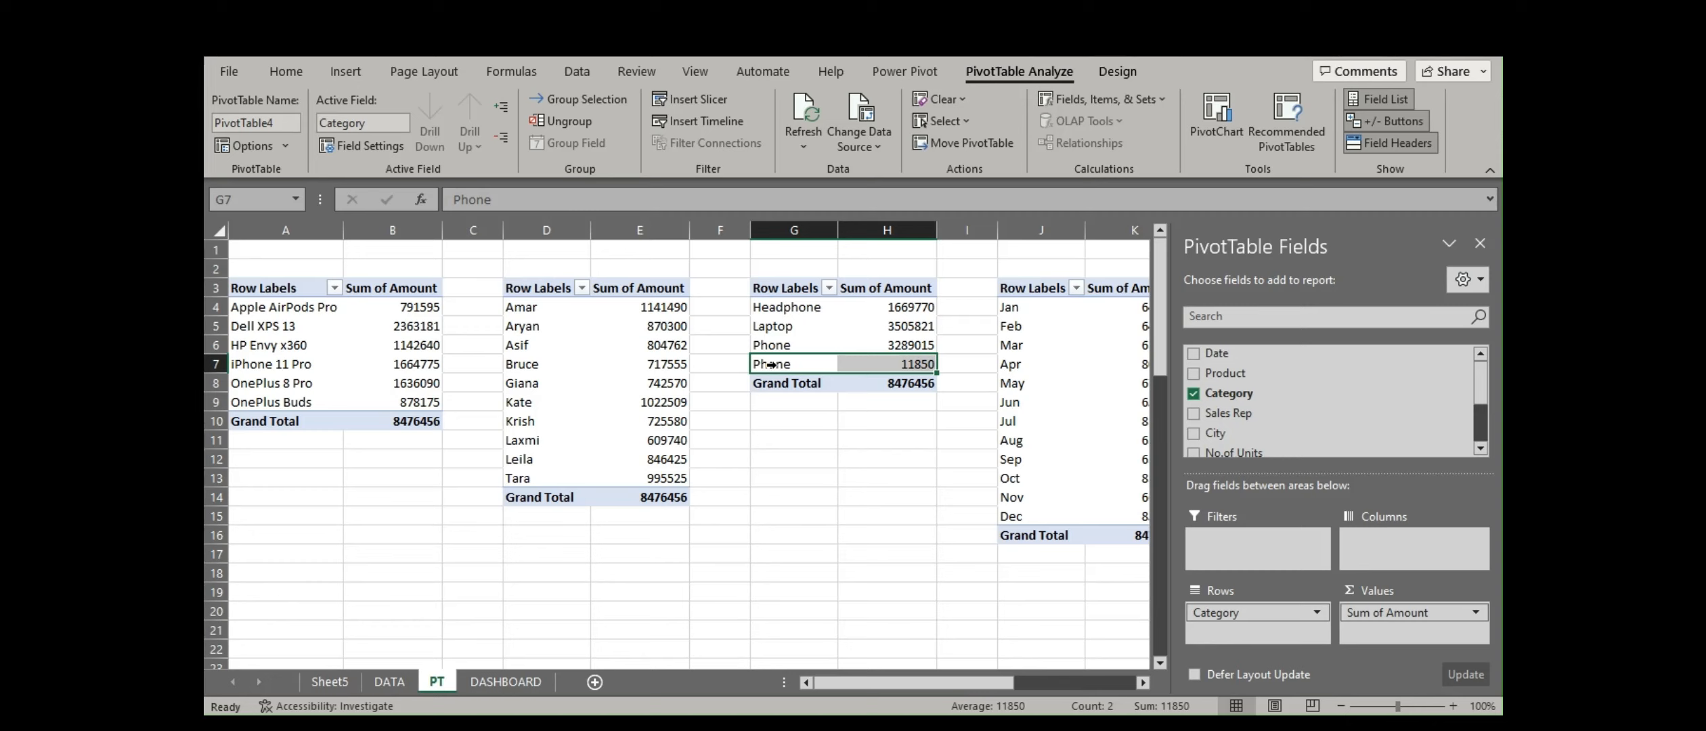
pyautogui.click(807, 338)
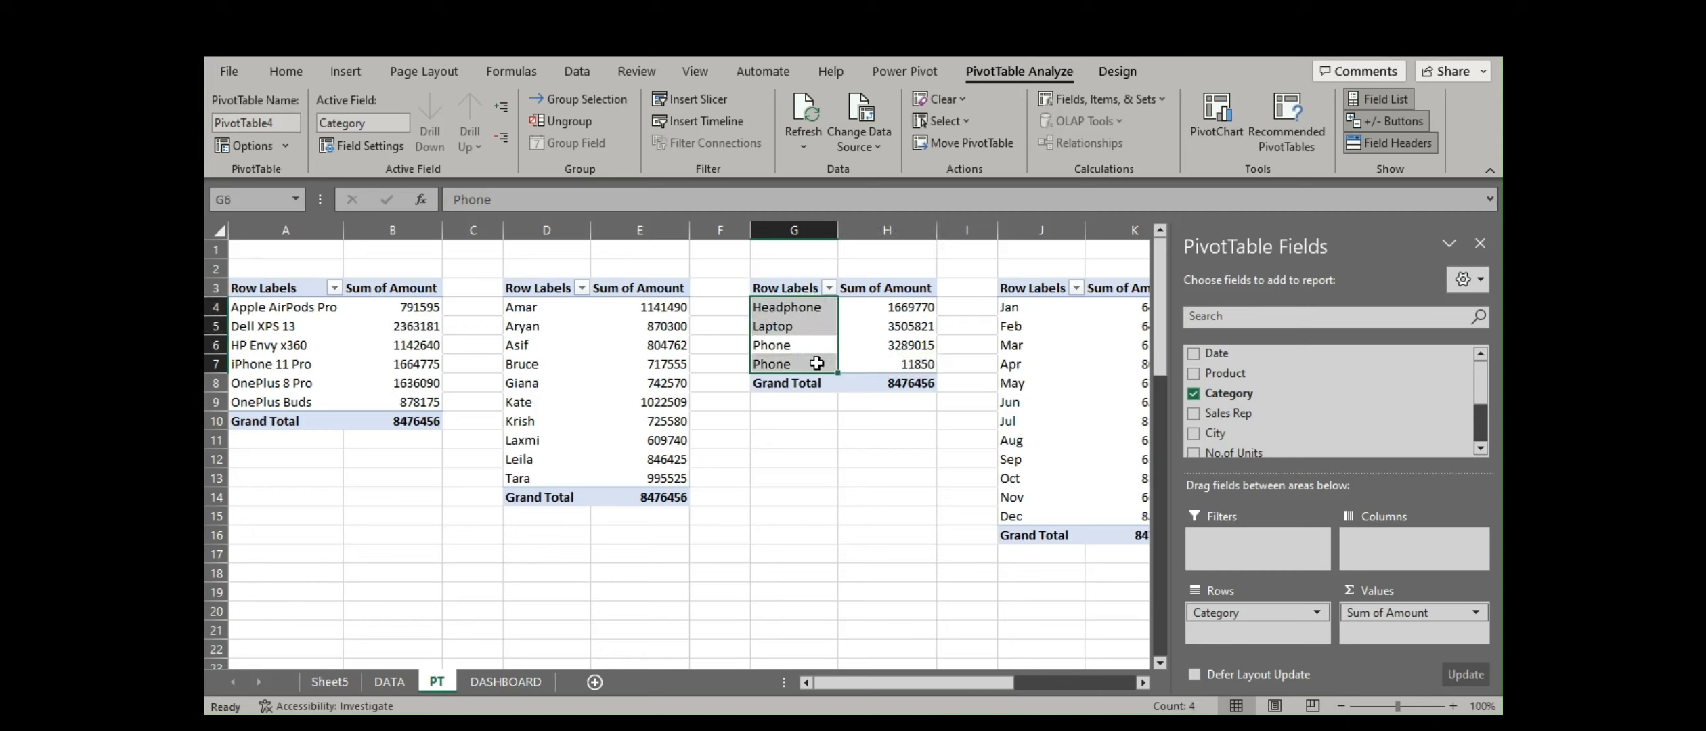
pyautogui.click(816, 364)
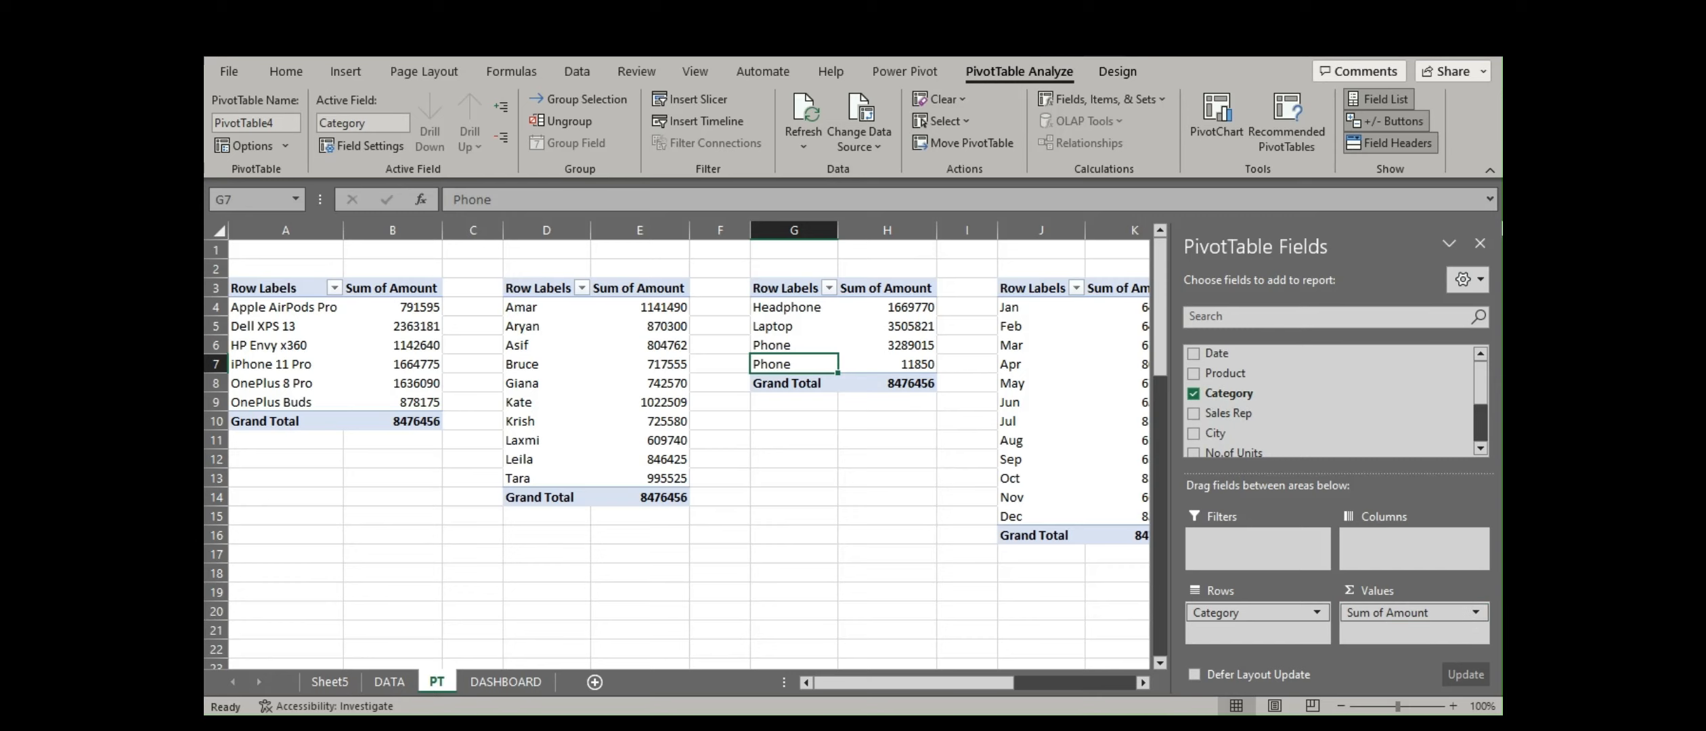
pyautogui.click(1480, 243)
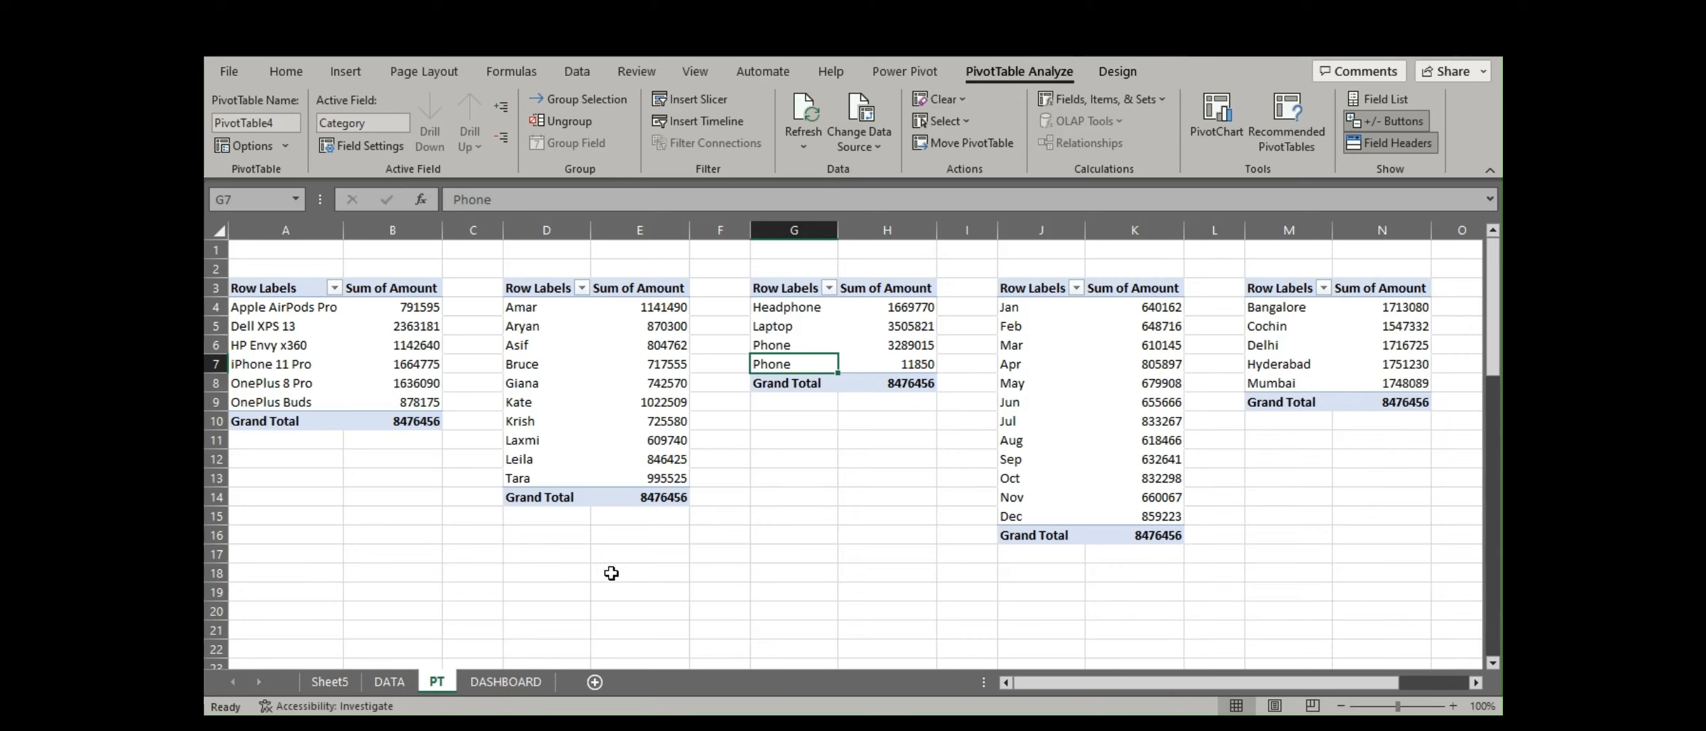